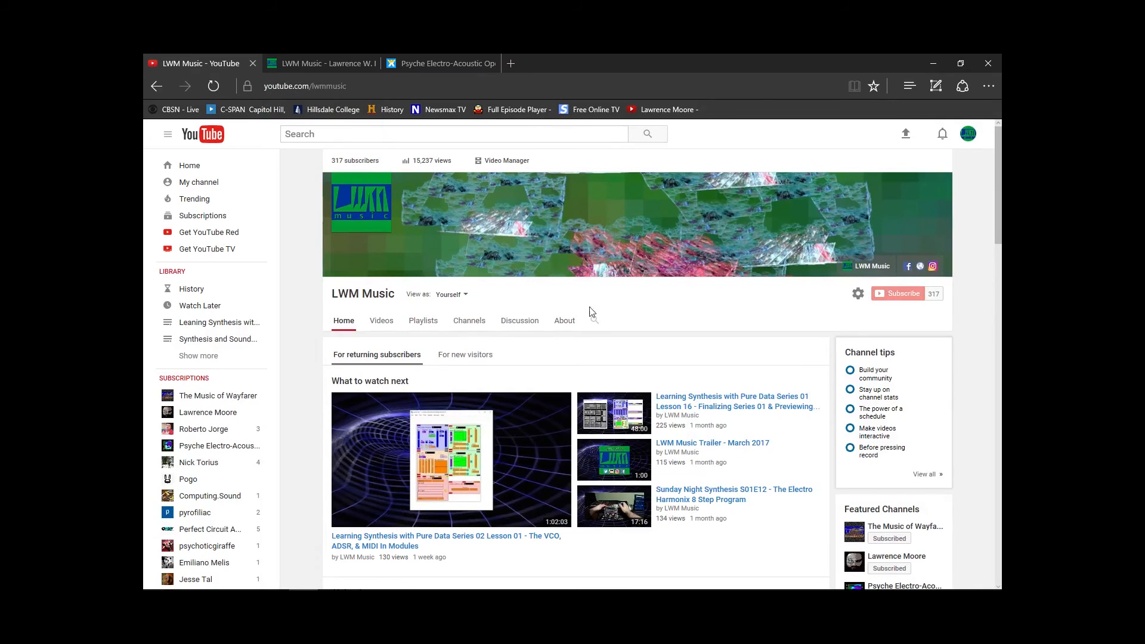
# - Open the Pure Data Series 01-02 playlist from the LWM Music channel's home page
pyautogui.scroll(-5, 692, 325)
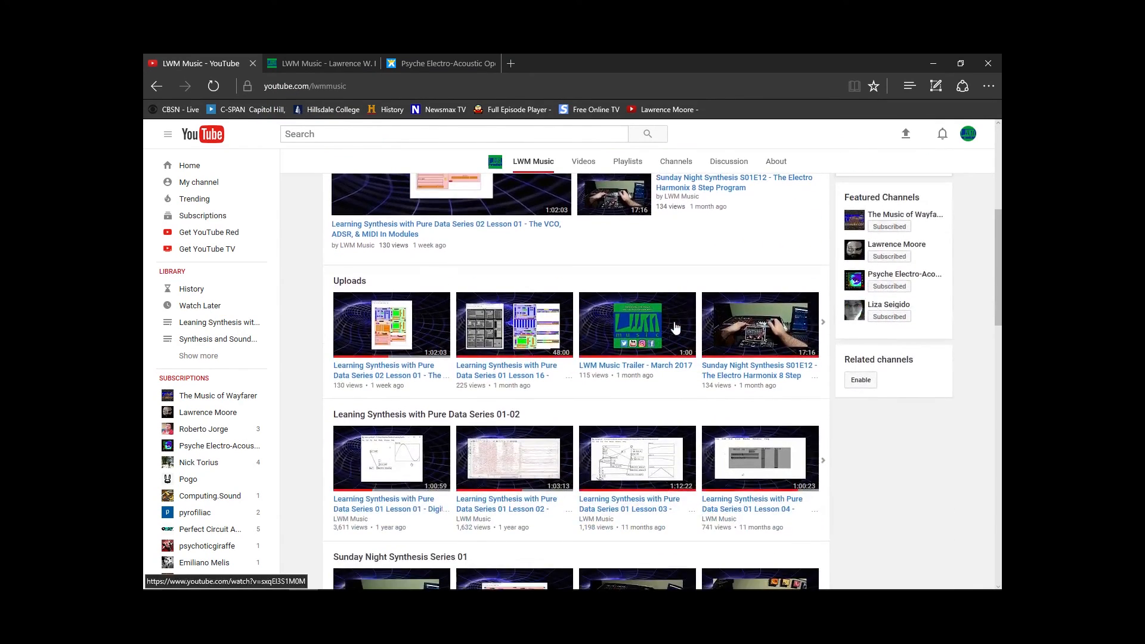
pyautogui.scroll(5, 676, 327)
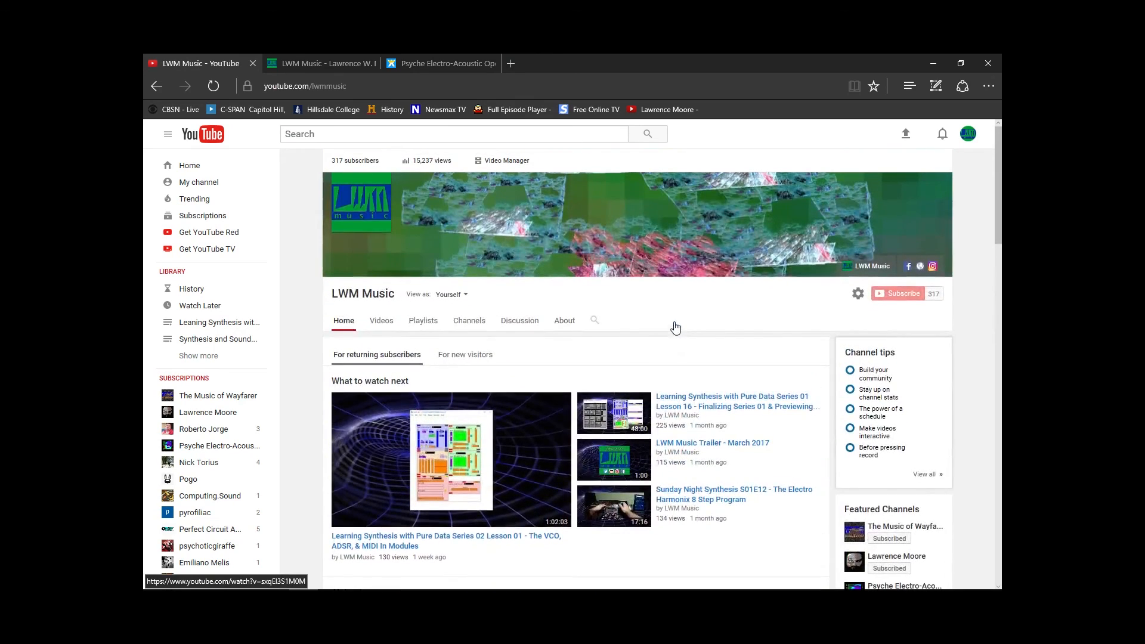
pyautogui.scroll(-7, 676, 328)
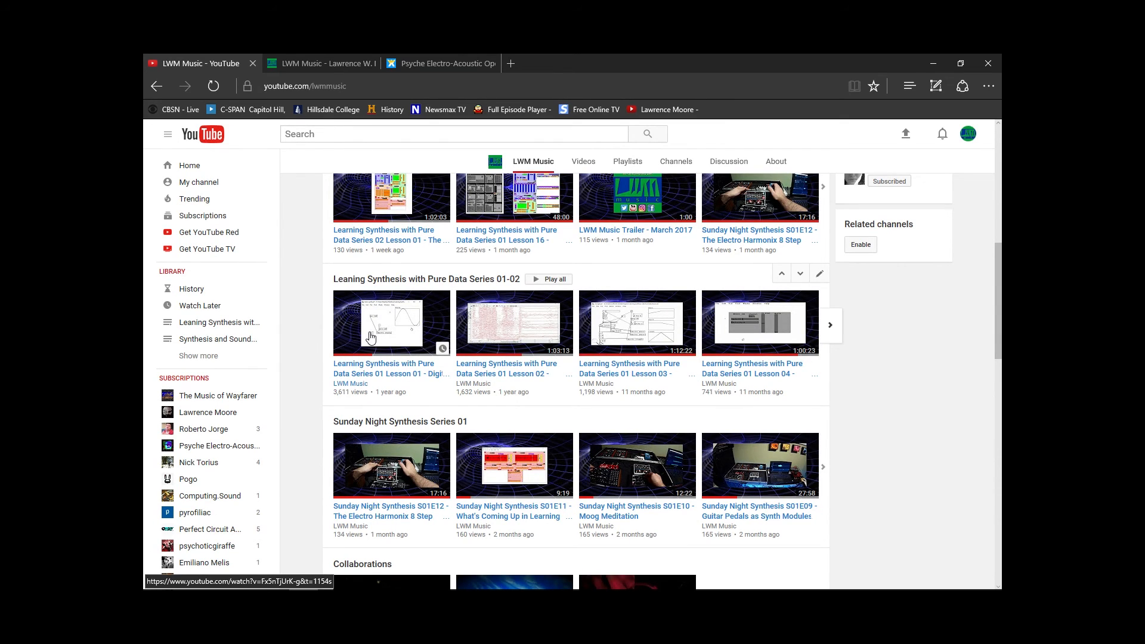
pyautogui.scroll(1, 370, 337)
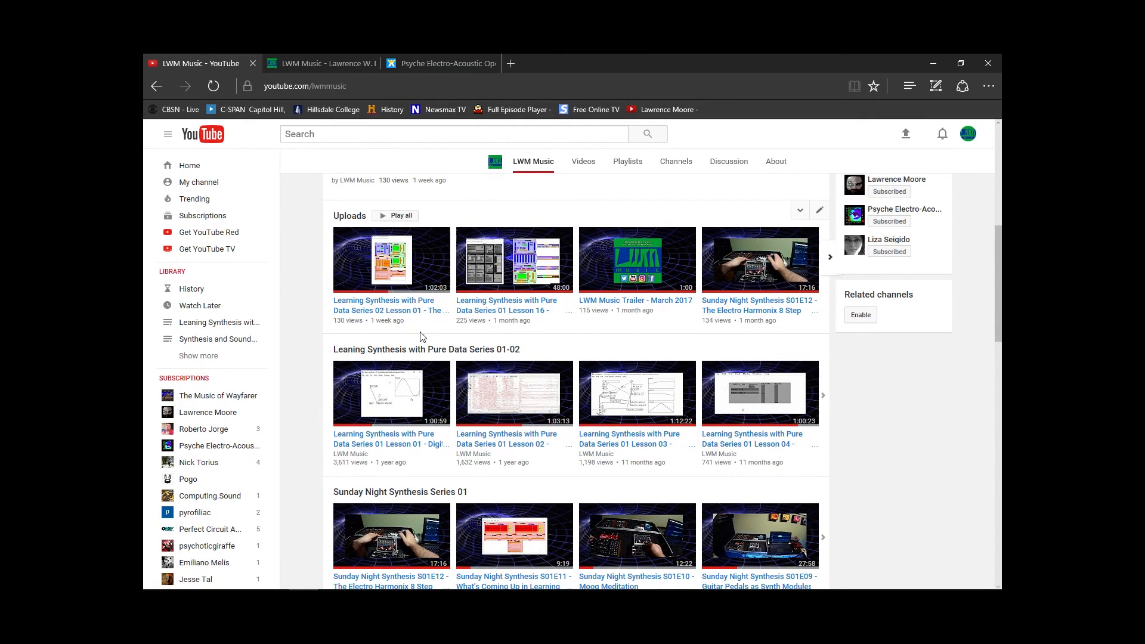
pyautogui.click(435, 356)
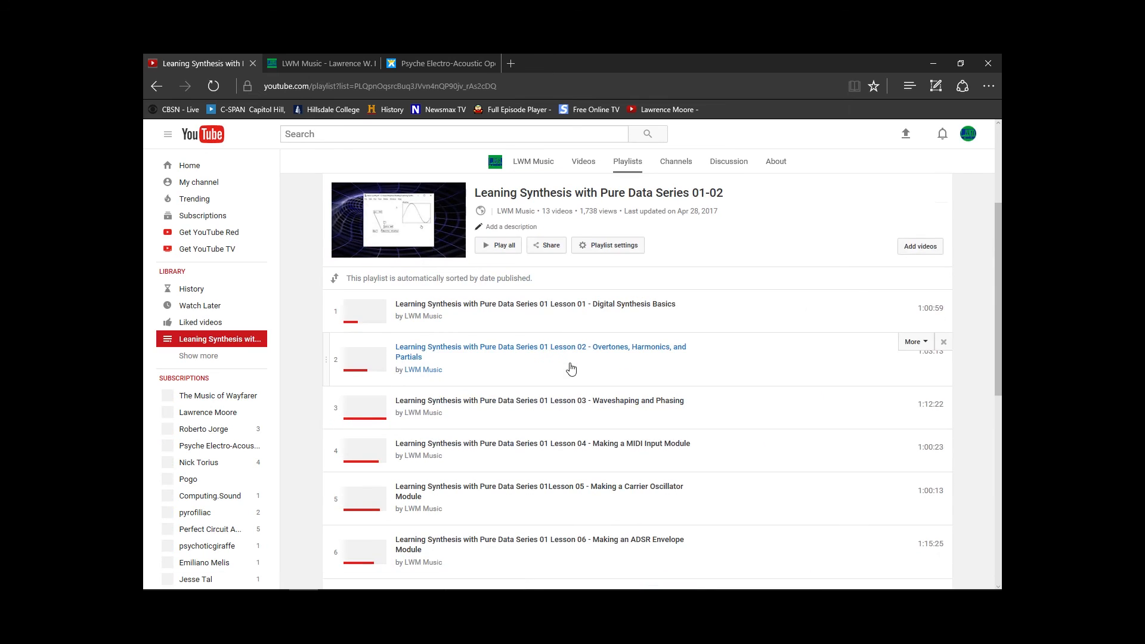
# - Look through the lessons in the Pure Data Series 01-02 playlist and return to the channel's home page
pyautogui.scroll(-8, 569, 369)
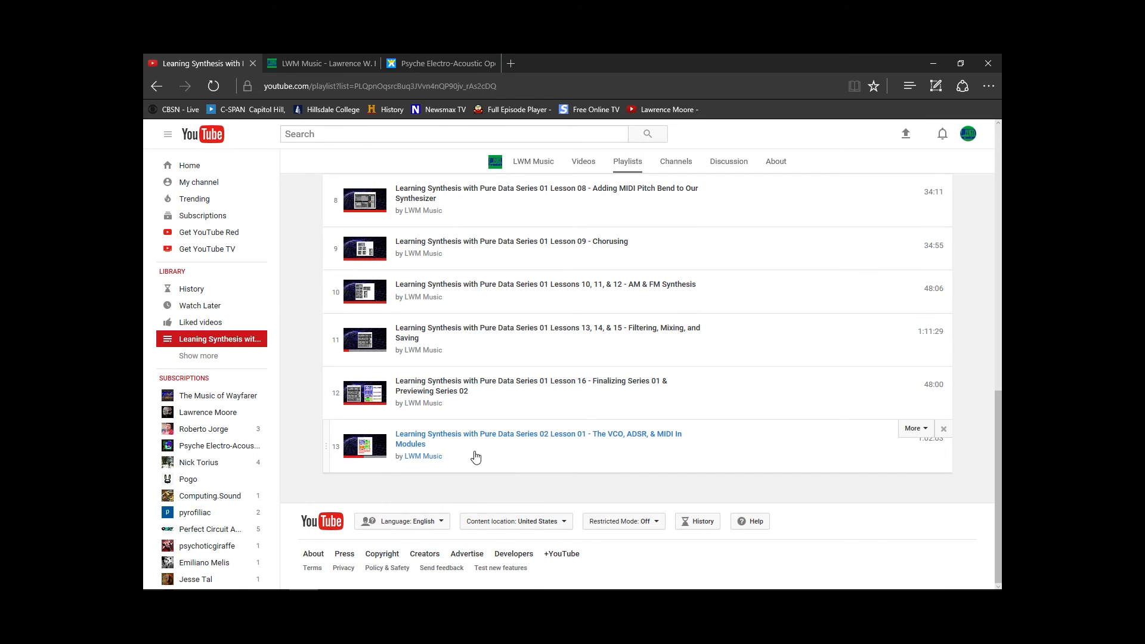
pyautogui.scroll(10, 476, 457)
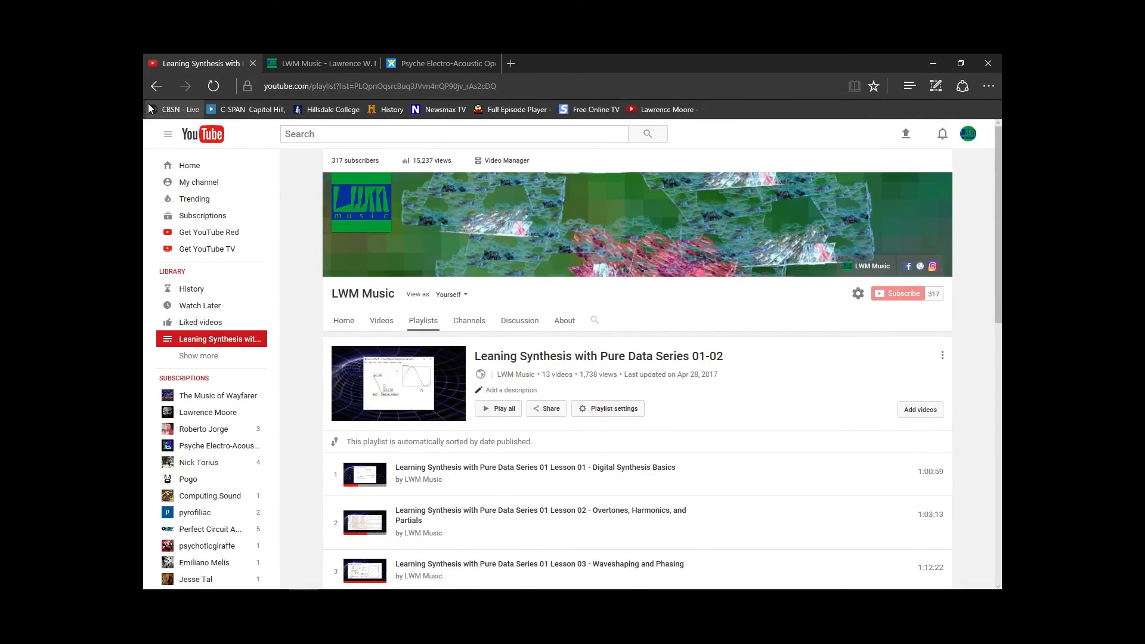
pyautogui.click(154, 87)
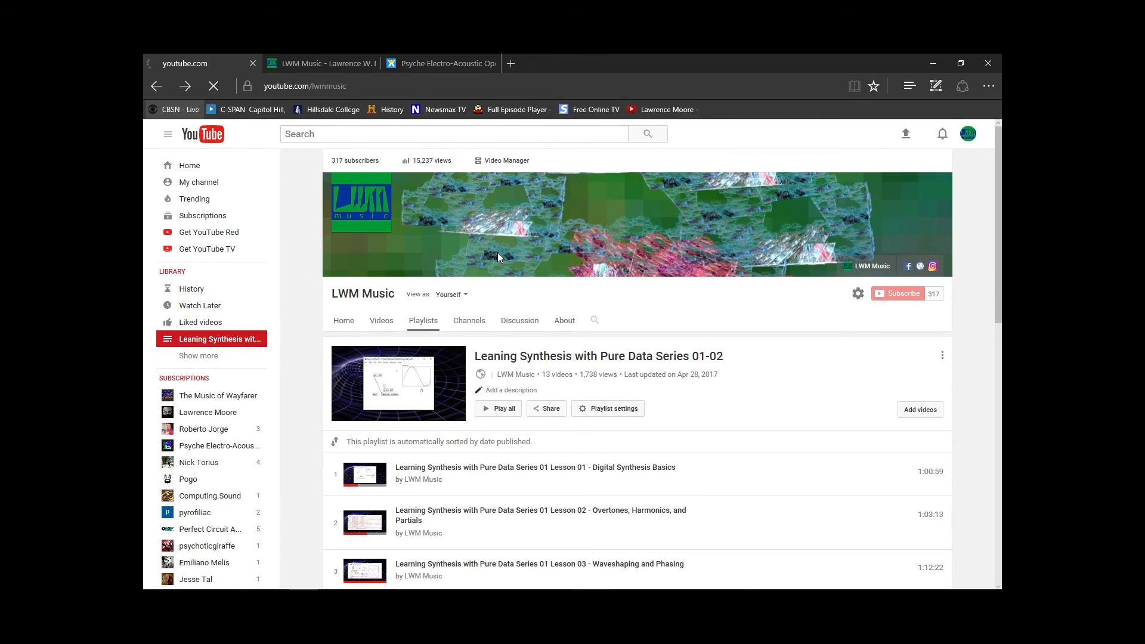
# - Look through the channel's video sections, from Uploads and Sunday Night Synthesis down to Performances and Meditation Mandalas
pyautogui.scroll(-5, 449, 426)
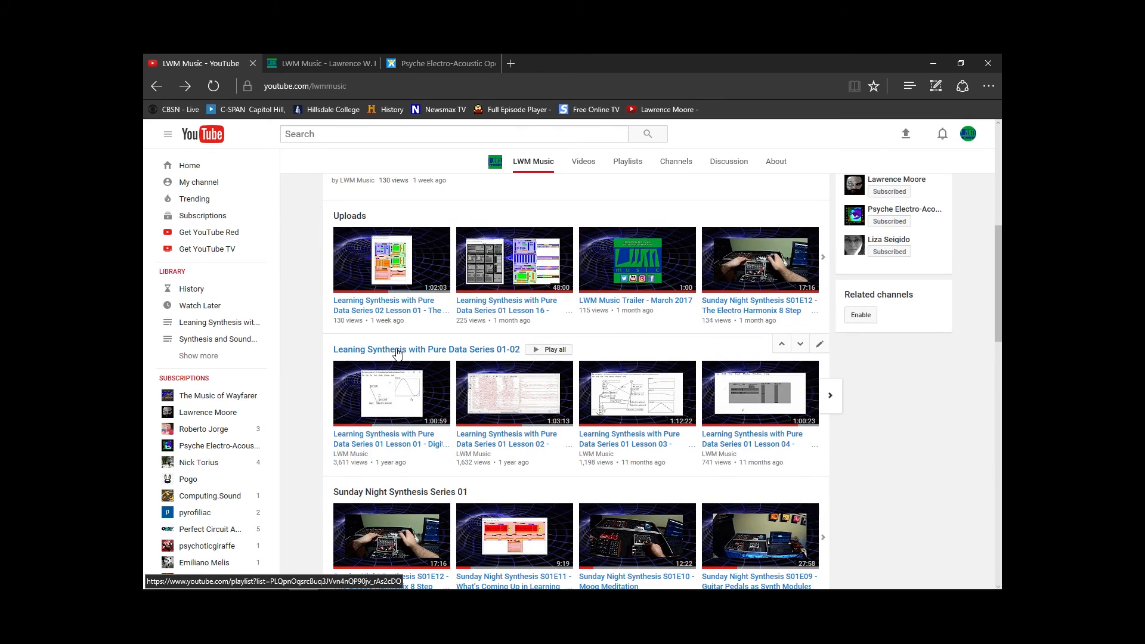
pyautogui.scroll(-1, 398, 354)
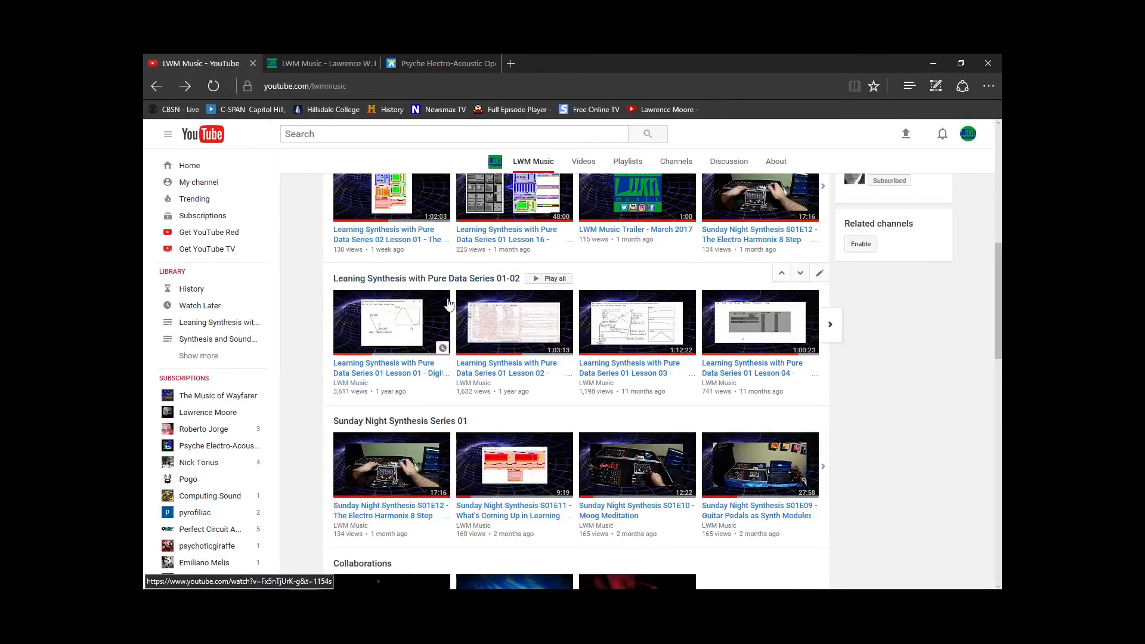
pyautogui.scroll(-1, 424, 322)
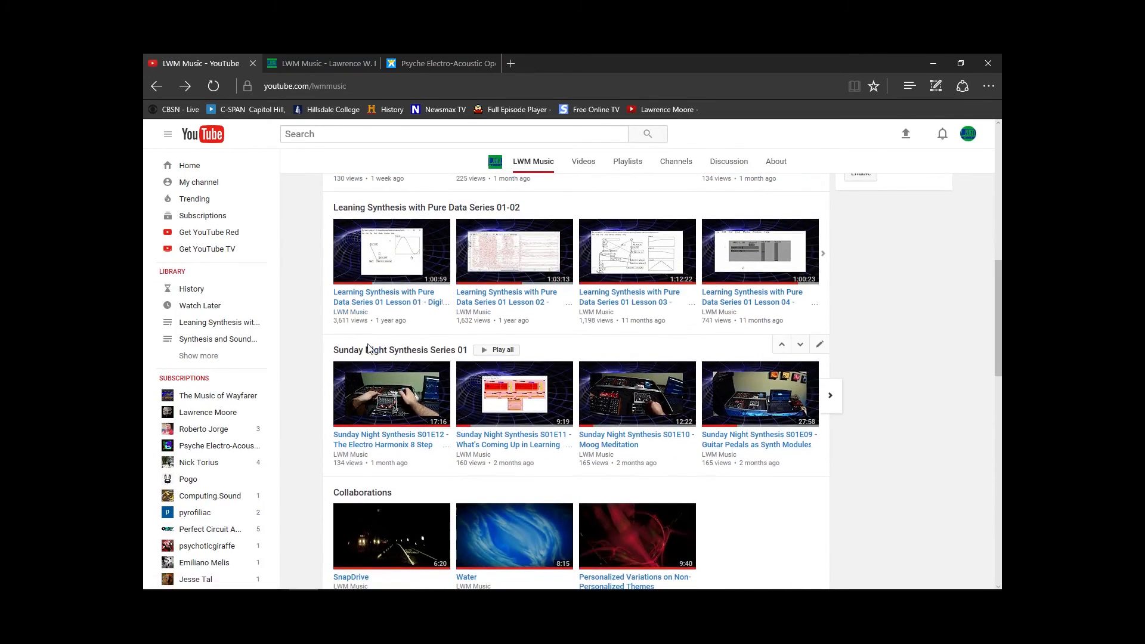
pyautogui.scroll(-1, 364, 358)
pyautogui.scroll(-1, 363, 370)
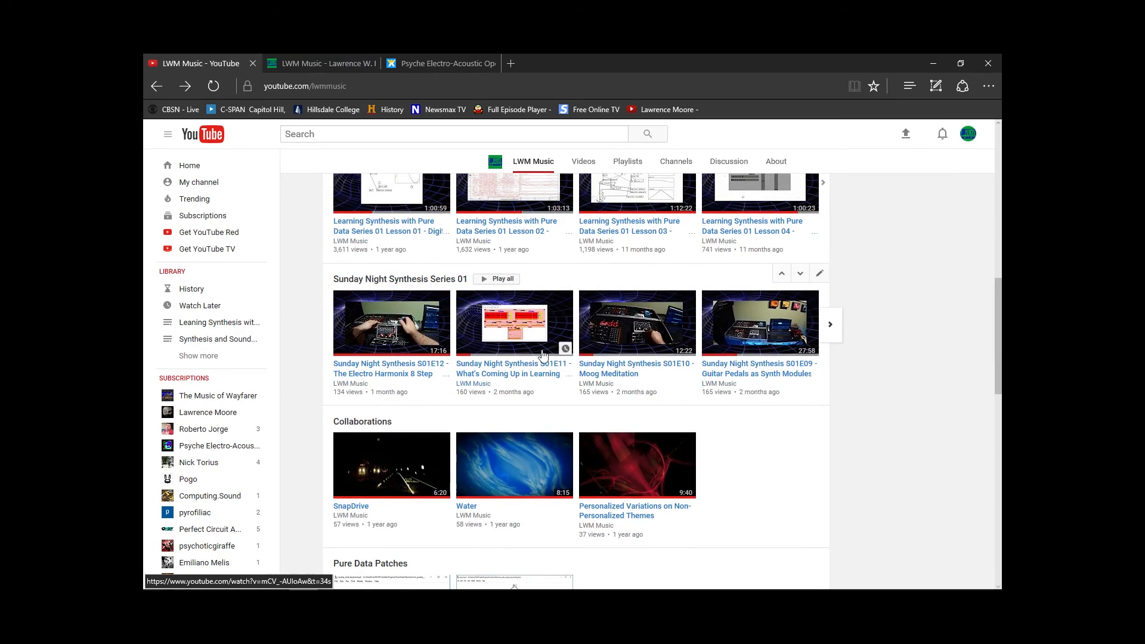
pyautogui.scroll(-1, 469, 357)
pyautogui.scroll(-1, 468, 358)
pyautogui.scroll(-1, 468, 358)
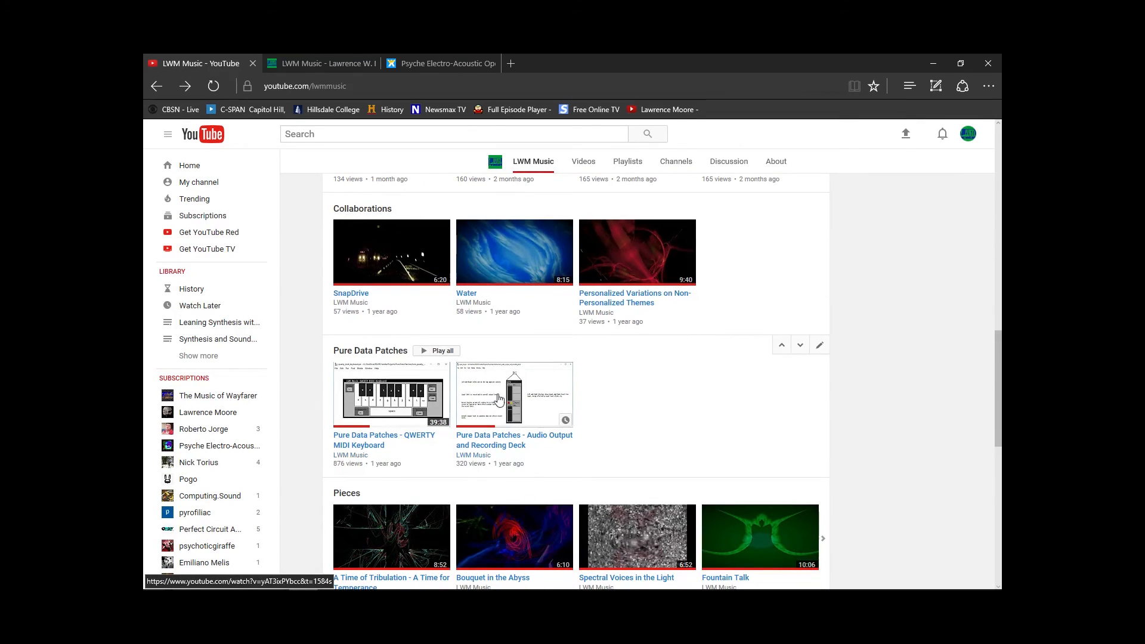
pyautogui.scroll(5, 472, 406)
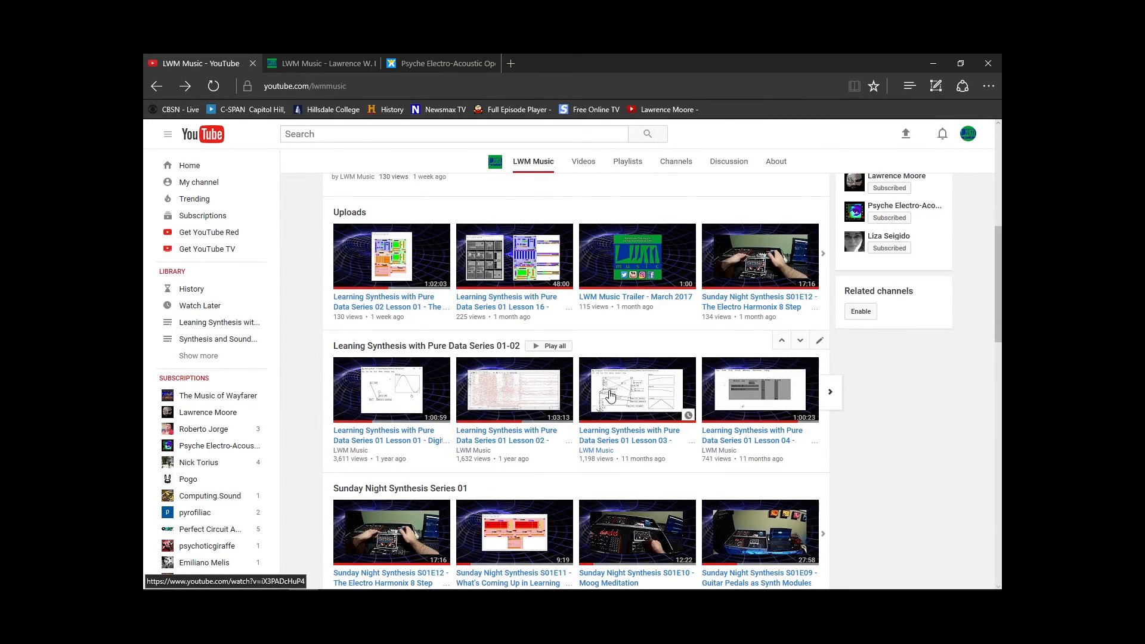
pyautogui.scroll(2, 610, 395)
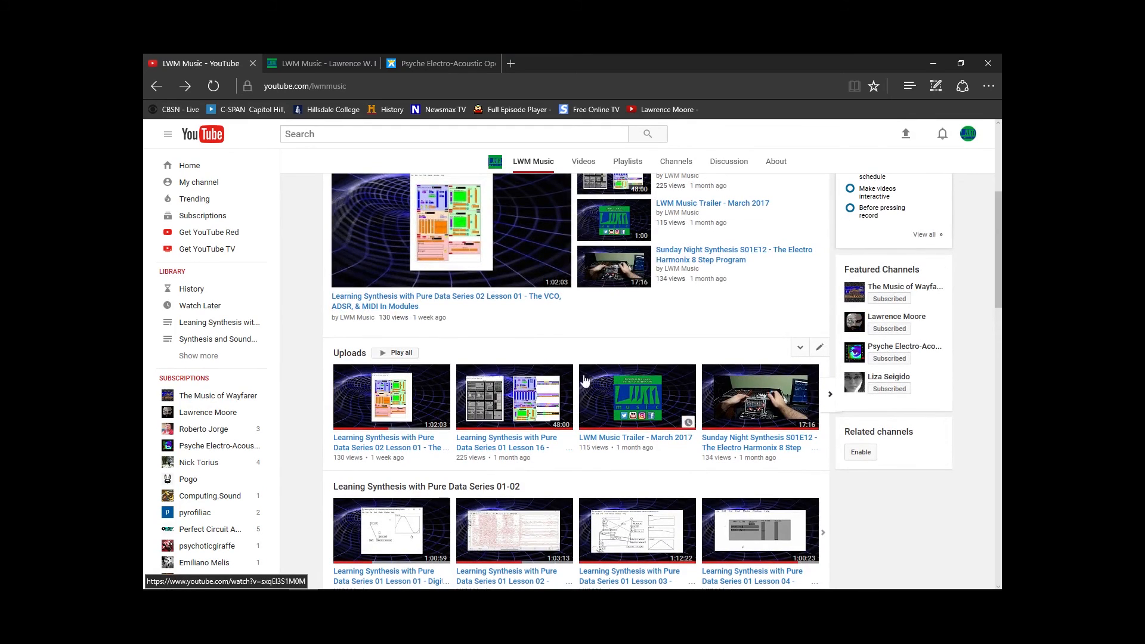
pyautogui.scroll(-3, 448, 397)
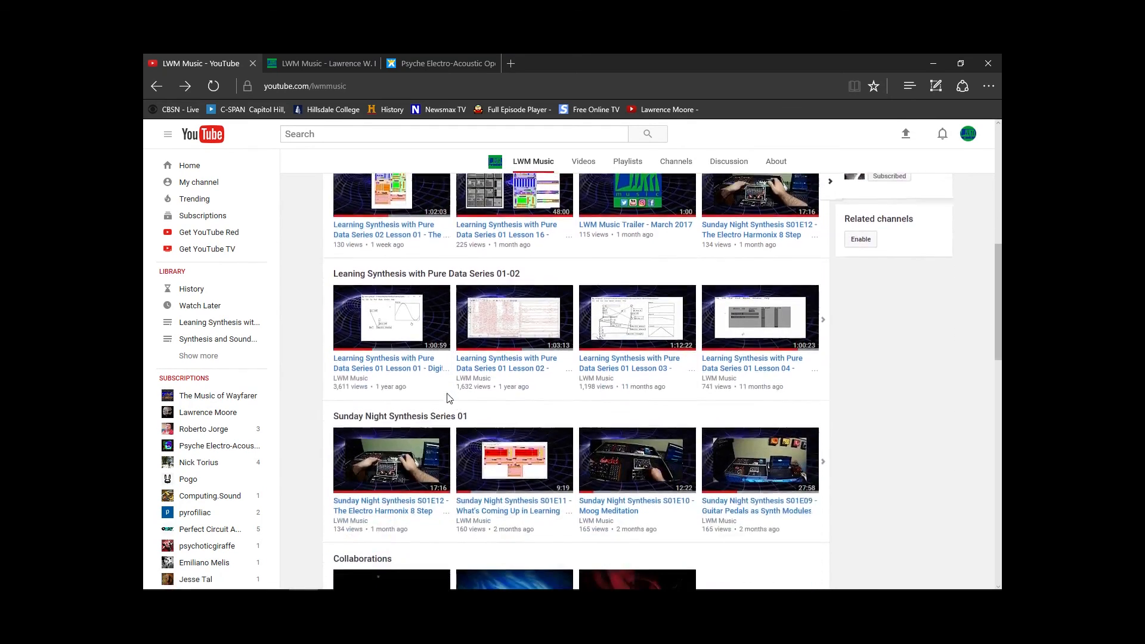
pyautogui.scroll(-8, 449, 398)
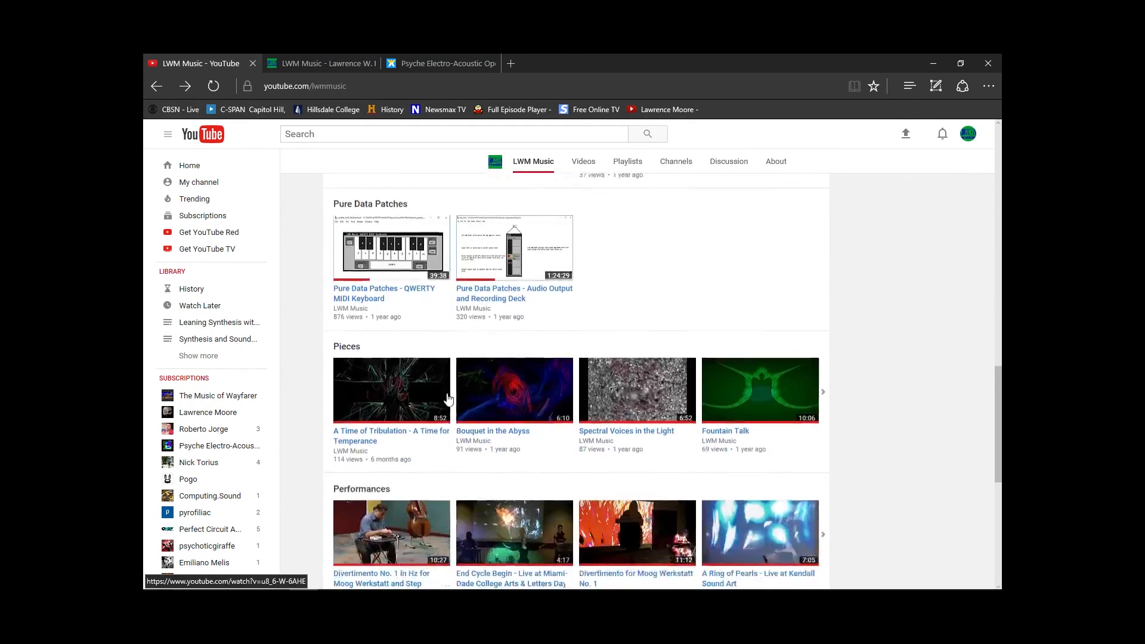
pyautogui.scroll(-5, 449, 398)
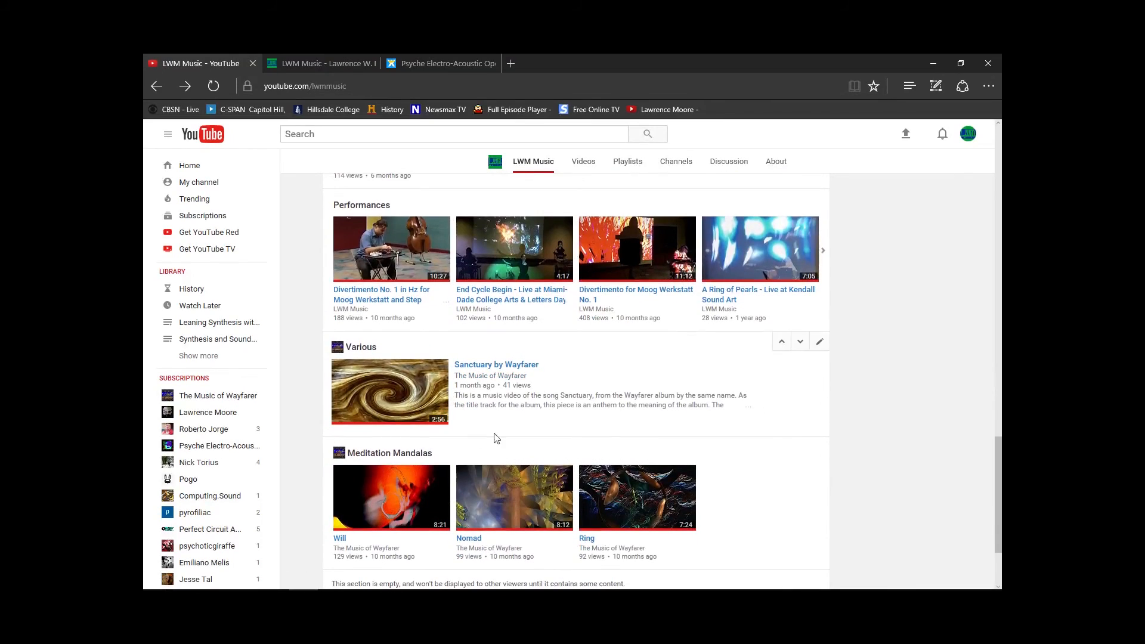
pyautogui.scroll(13, 509, 438)
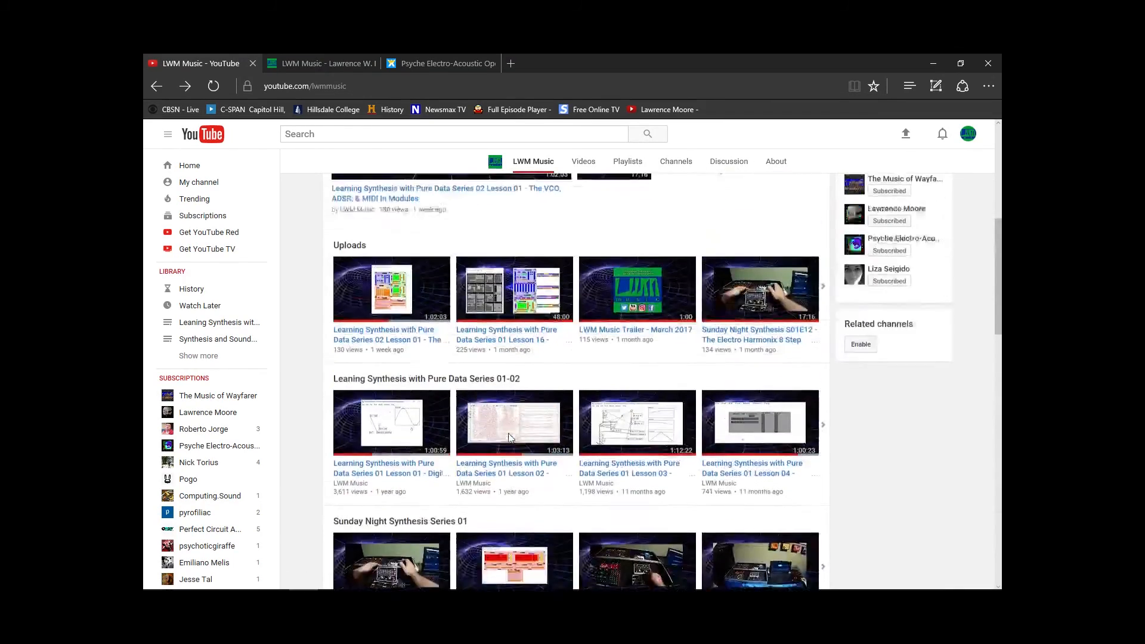
pyautogui.scroll(6, 508, 437)
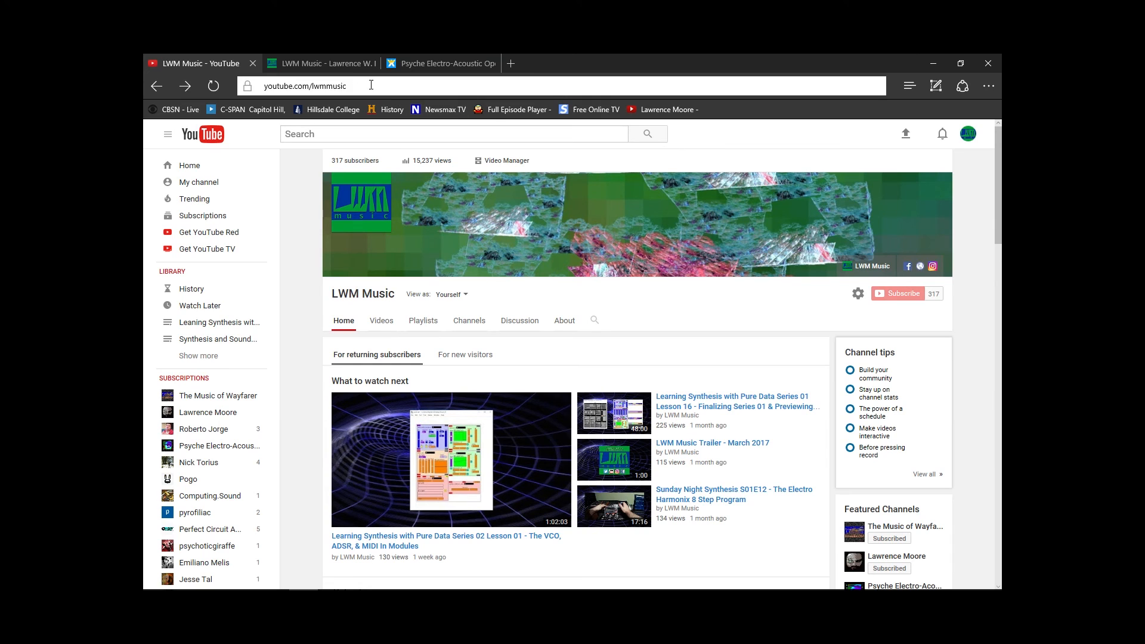
# - Switch to the LWM Music website and open its Learning Synthesis with Pure Data Series 2 page
pyautogui.click(339, 55)
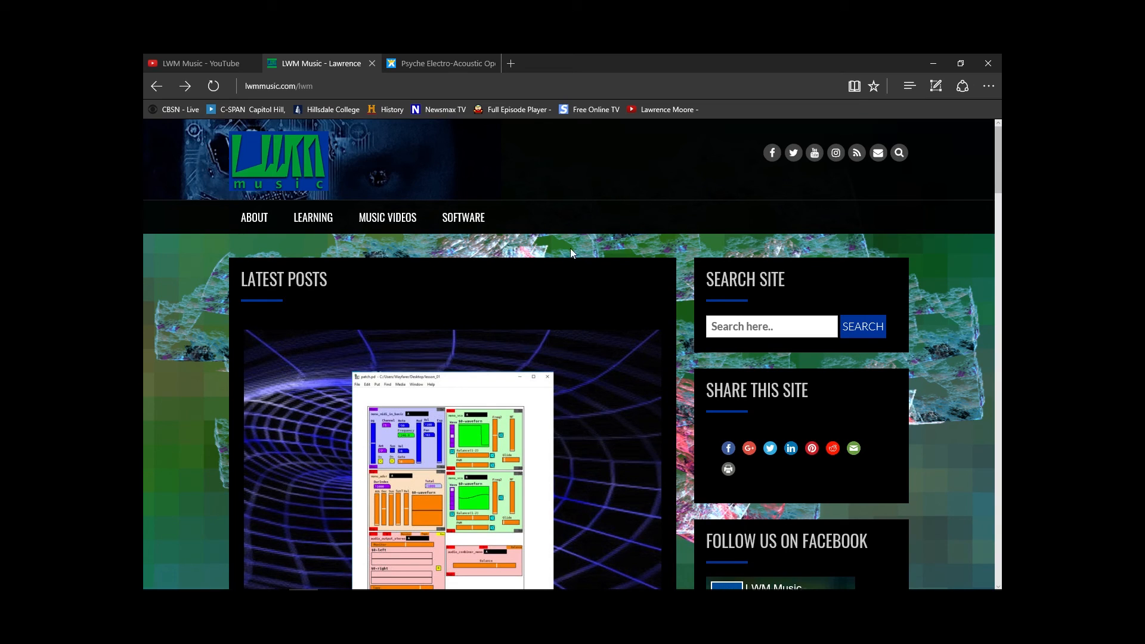
pyautogui.moveTo(320, 225)
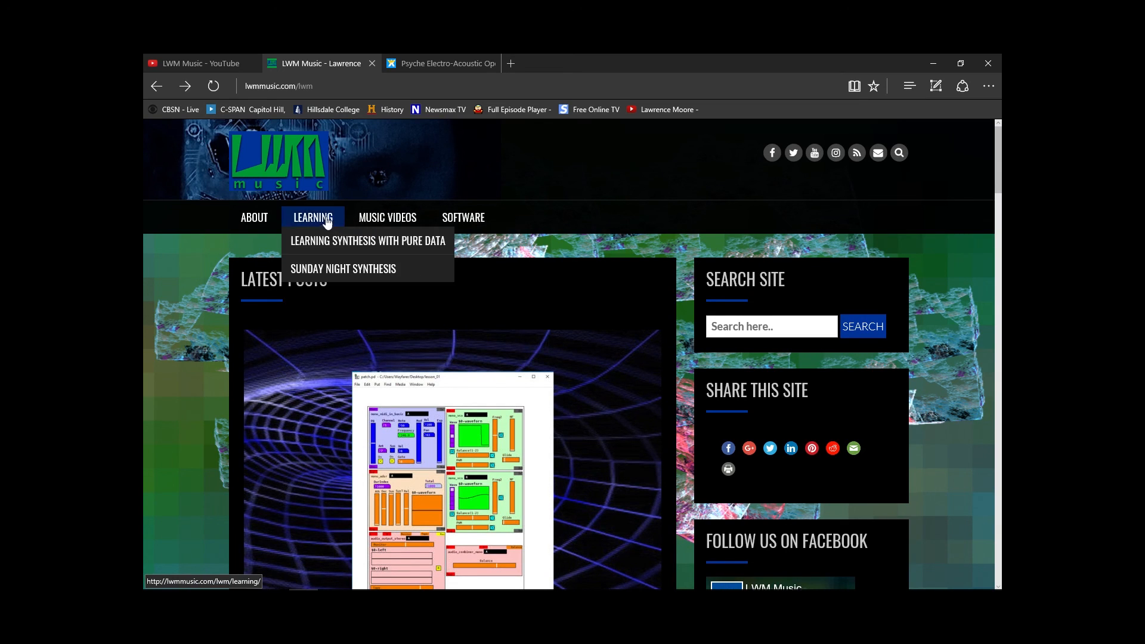
pyautogui.moveTo(315, 252)
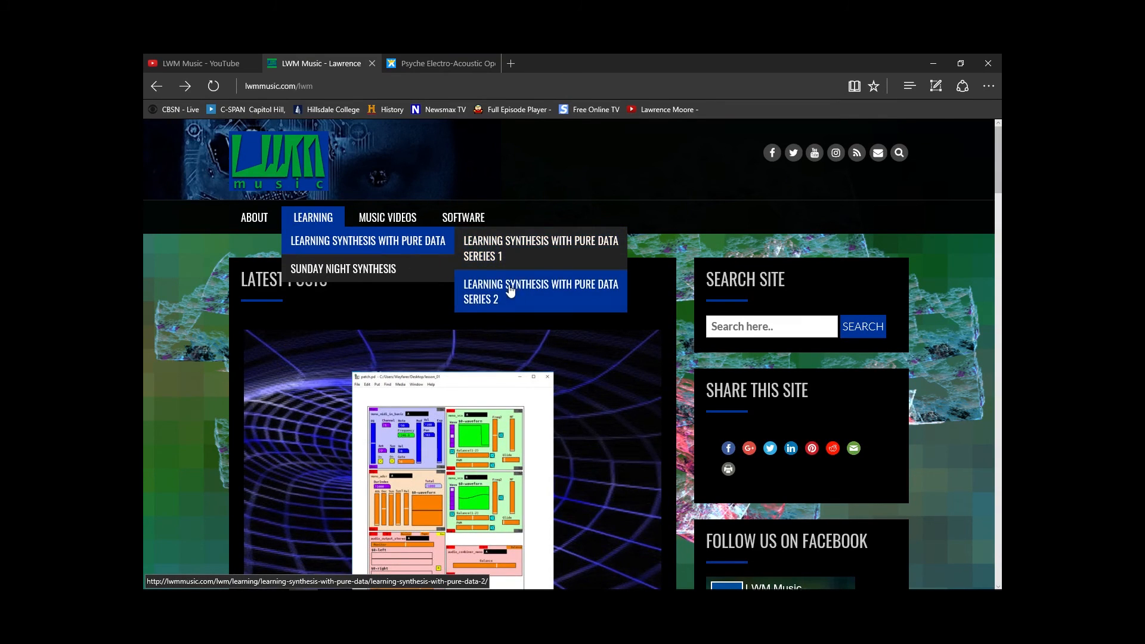
pyautogui.moveTo(417, 266)
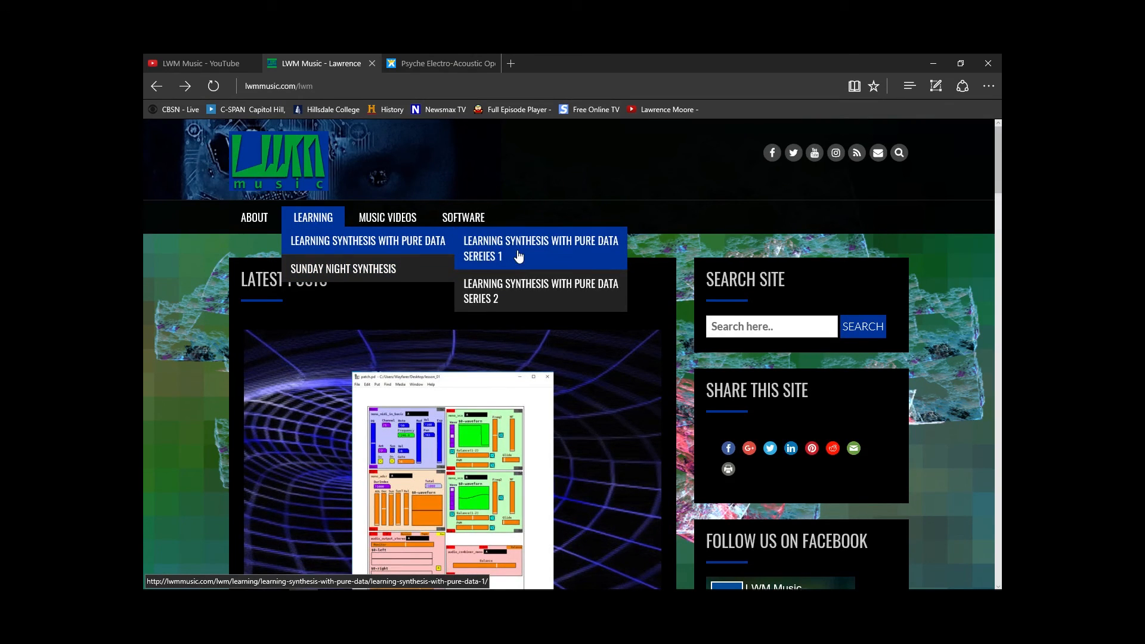
pyautogui.click(512, 300)
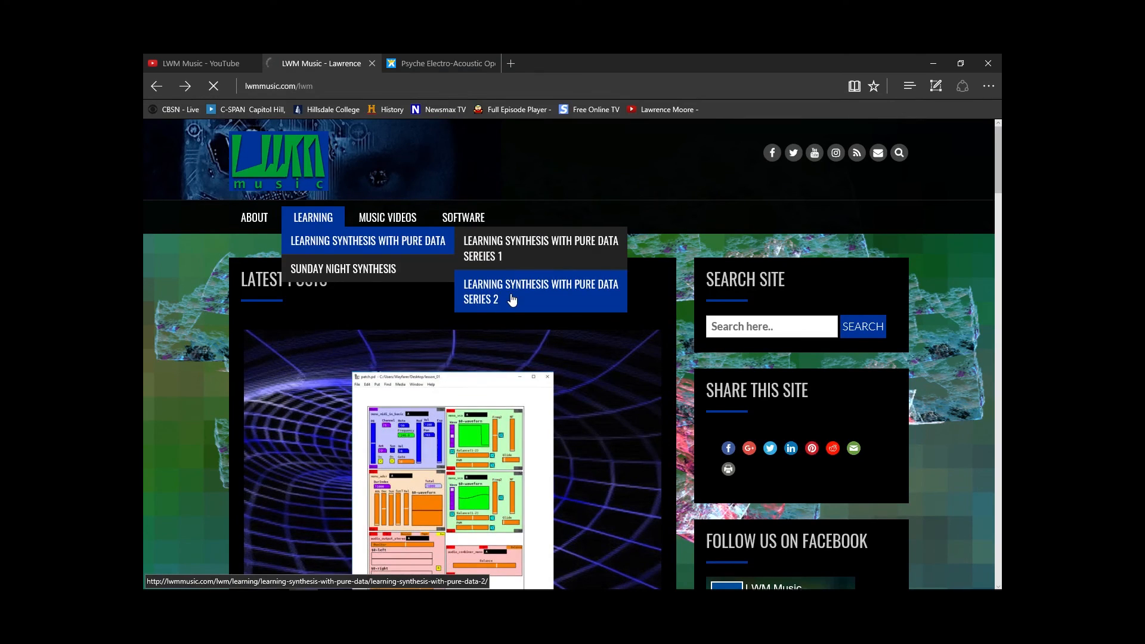
# - Examine the Series 2 introduction and the Lesson 01 video, description and zip download links, and minimize the browser
pyautogui.scroll(-6, 511, 293)
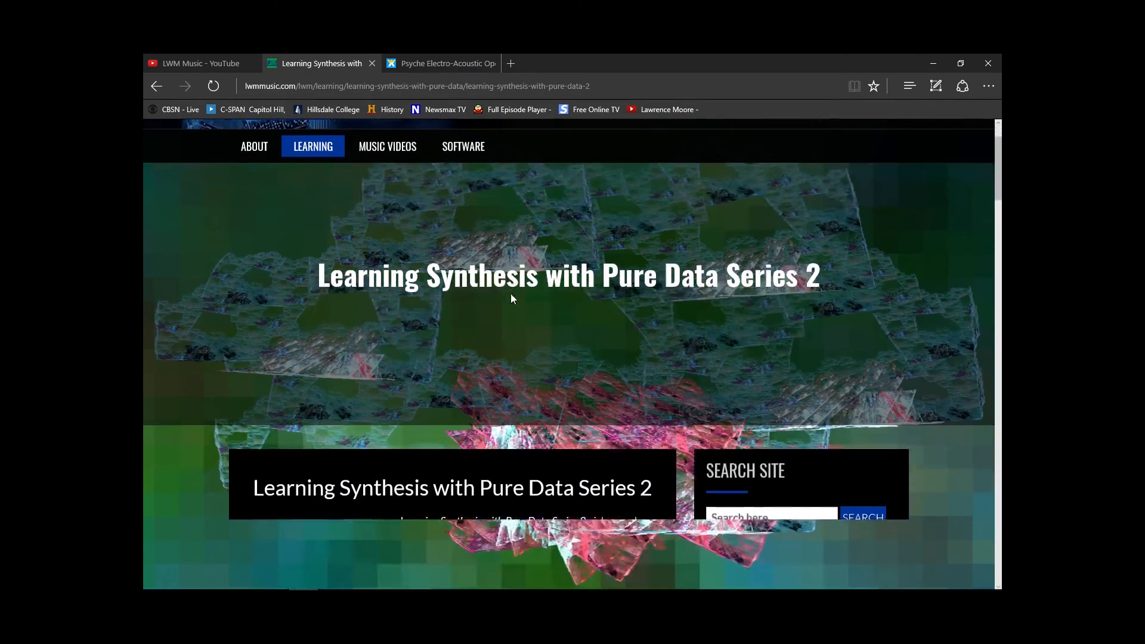
pyautogui.scroll(-6, 512, 292)
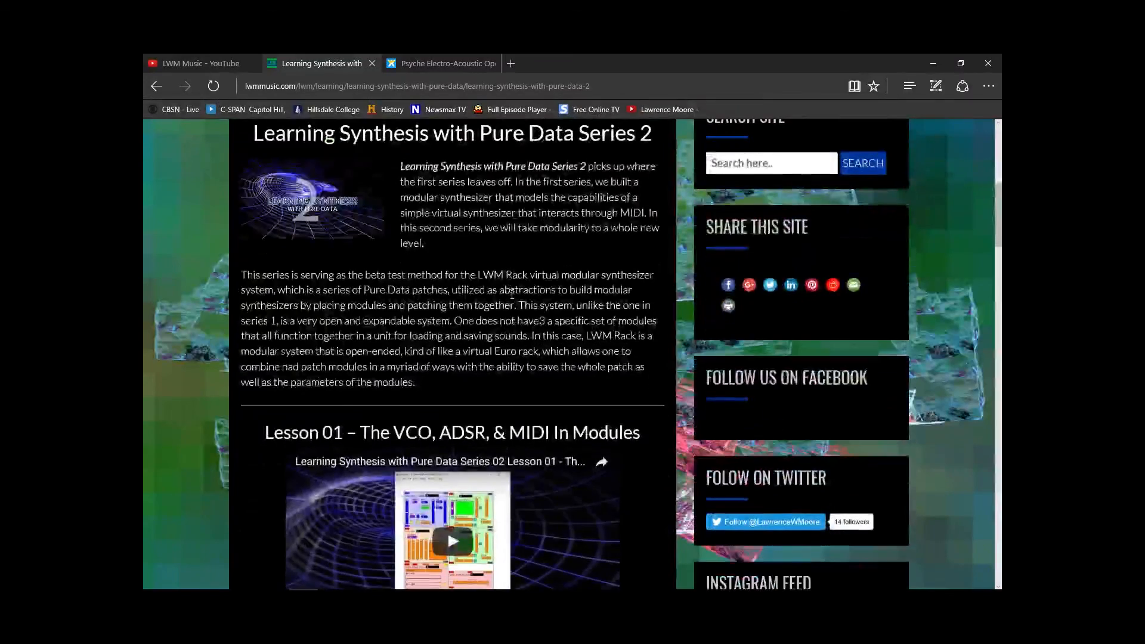
pyautogui.scroll(-2, 512, 298)
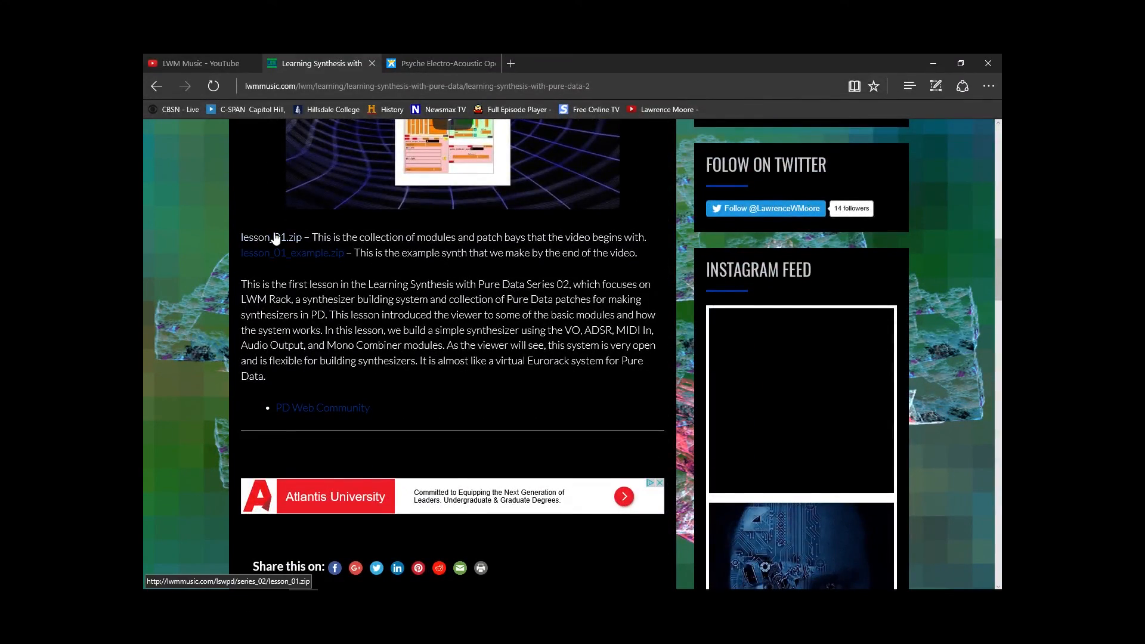
pyautogui.scroll(2, 274, 233)
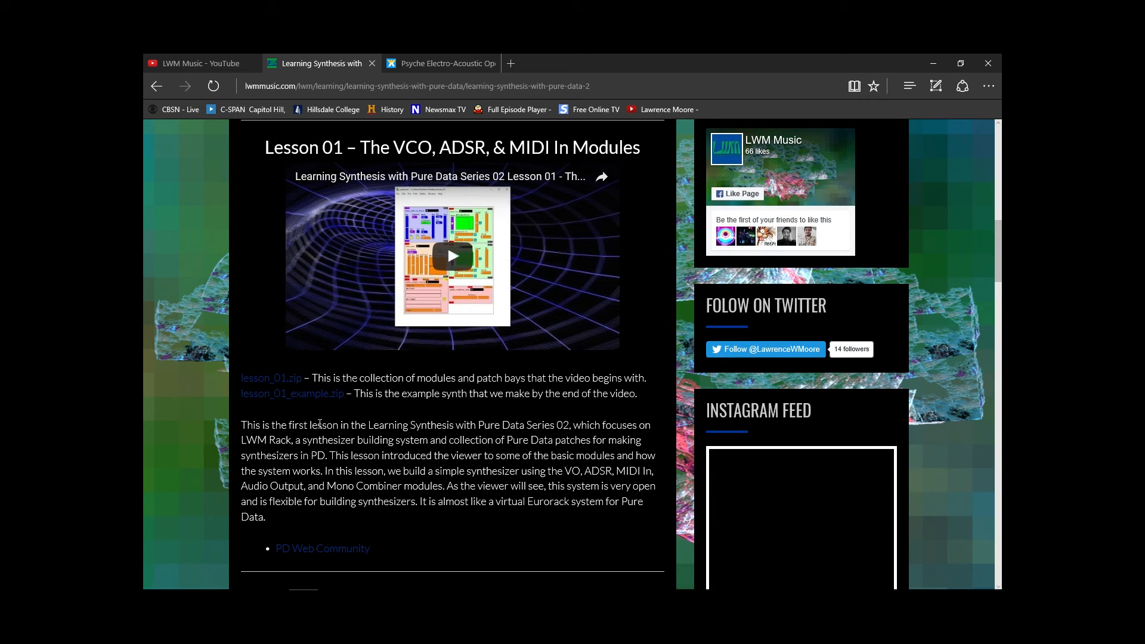
pyautogui.scroll(-1, 441, 266)
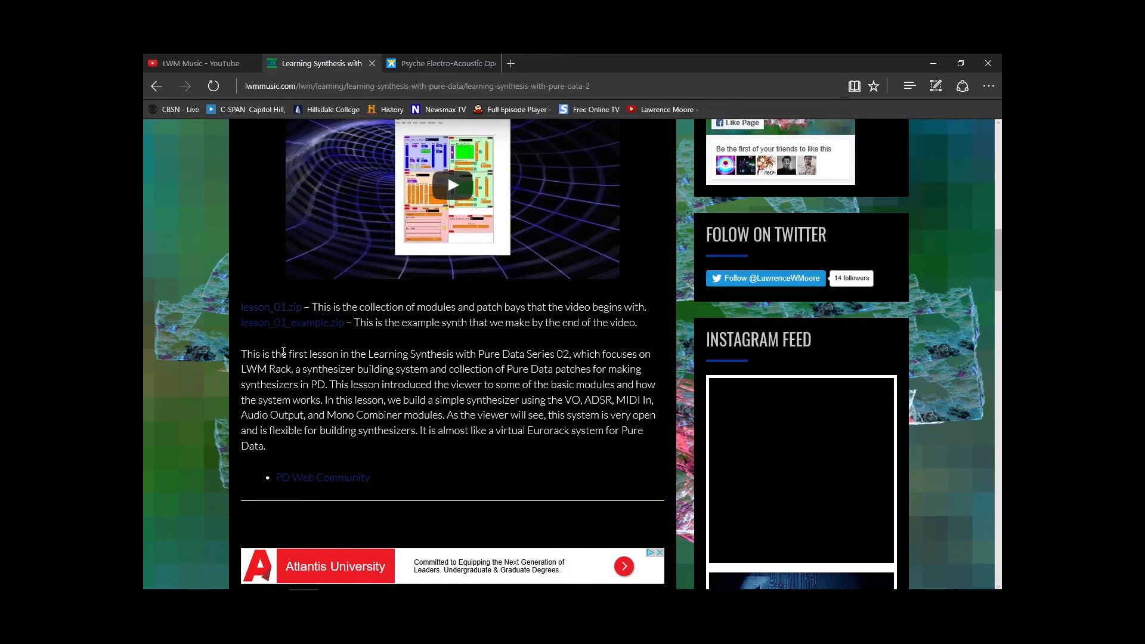
pyautogui.scroll(3, 269, 382)
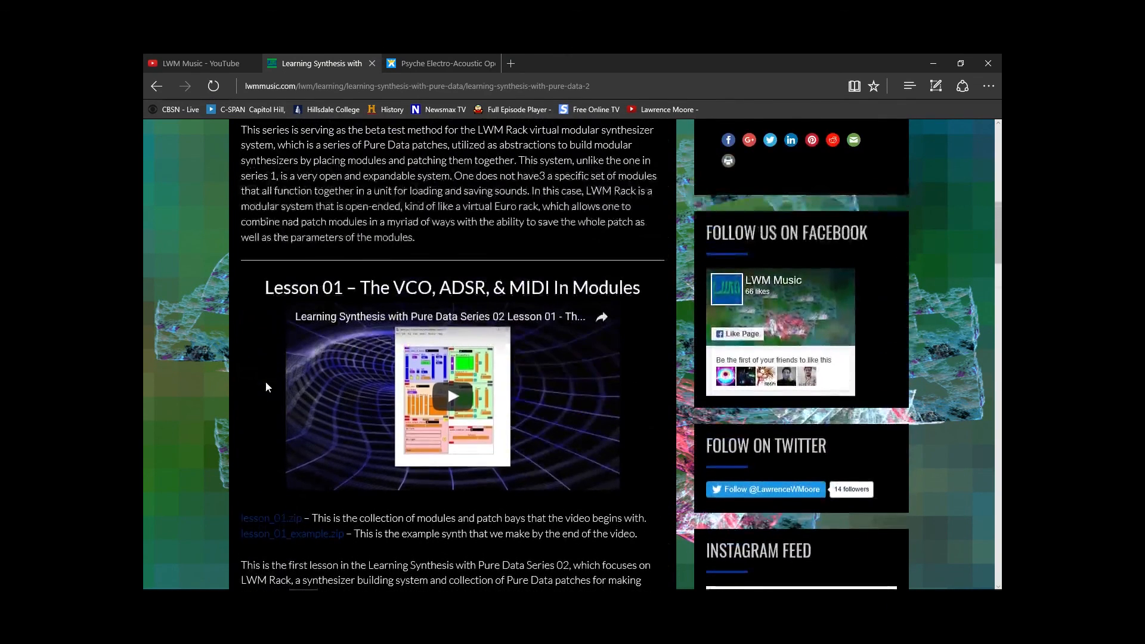
pyautogui.scroll(1, 267, 388)
pyautogui.scroll(2, 391, 400)
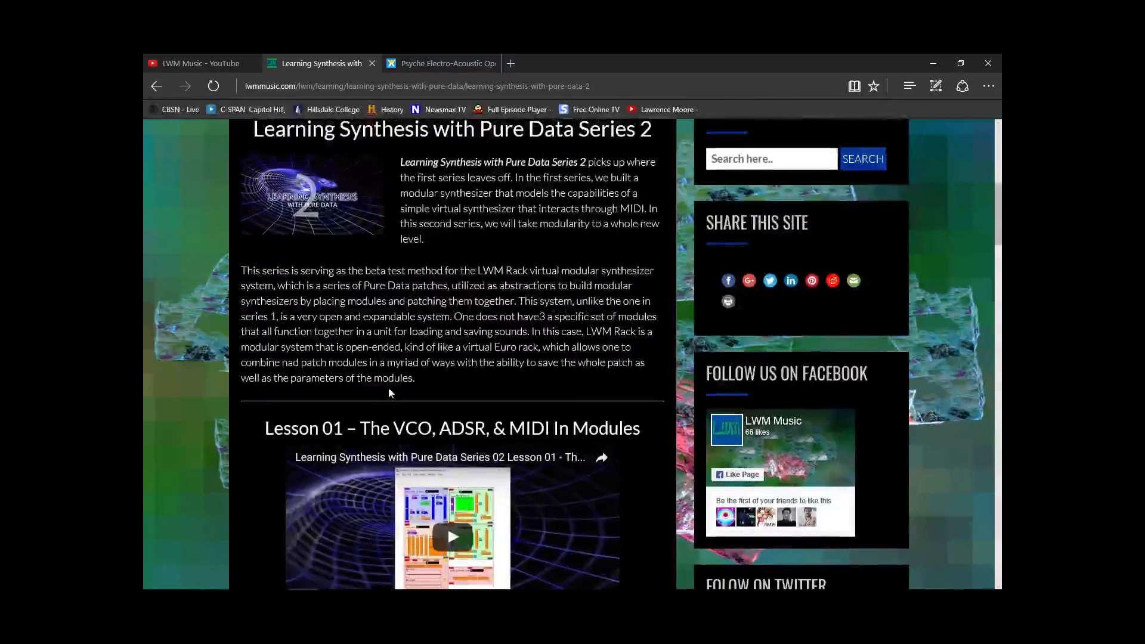
pyautogui.scroll(2, 391, 402)
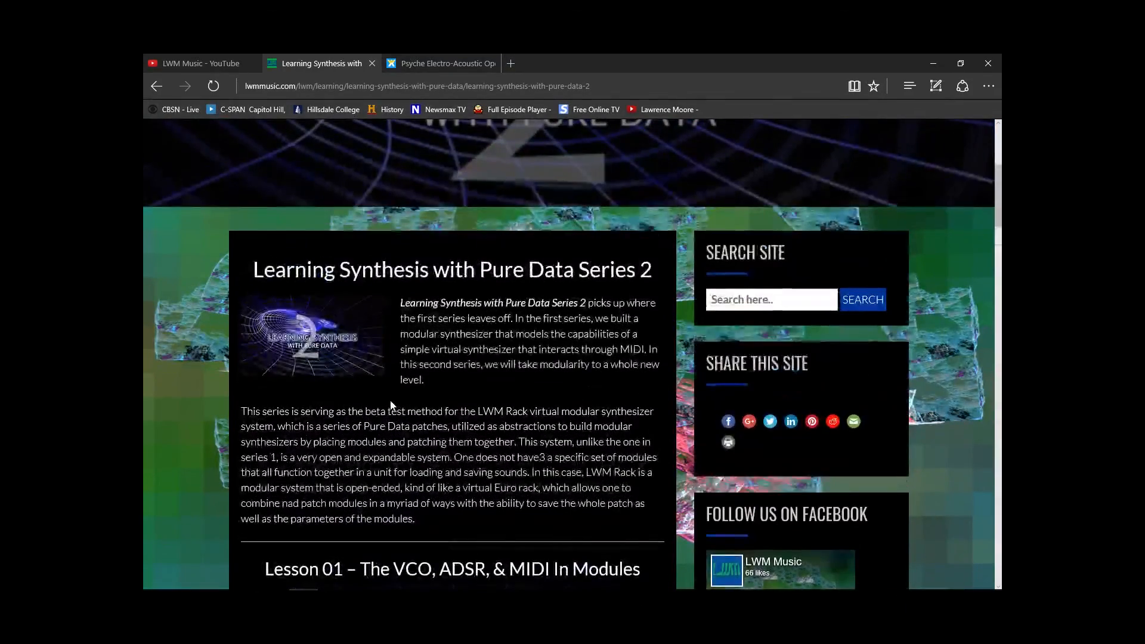
pyautogui.scroll(1, 391, 405)
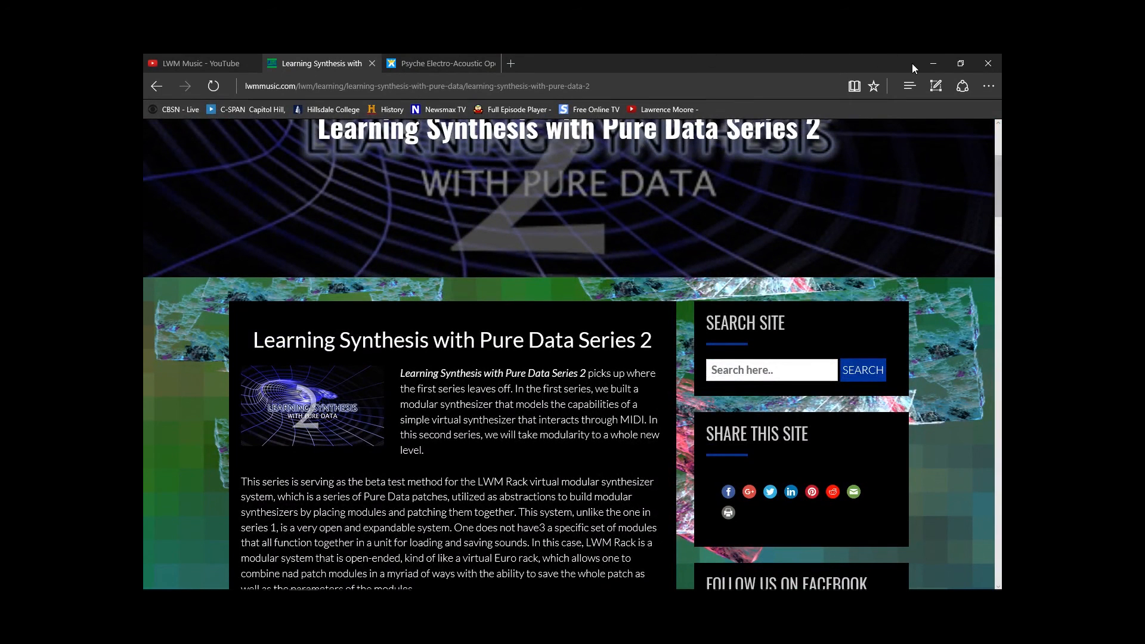
pyautogui.click(934, 63)
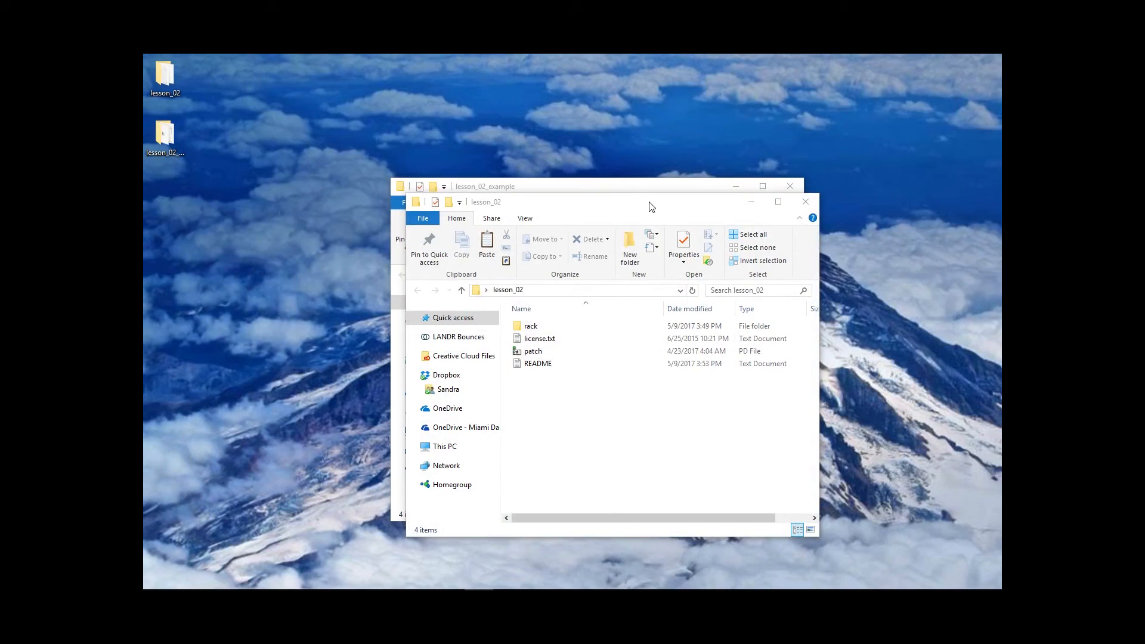
# - Close the open lesson_02 and lesson_02_example folder windows to clear the desktop
pyautogui.moveTo(621, 207); pyautogui.dragTo(534, 126)
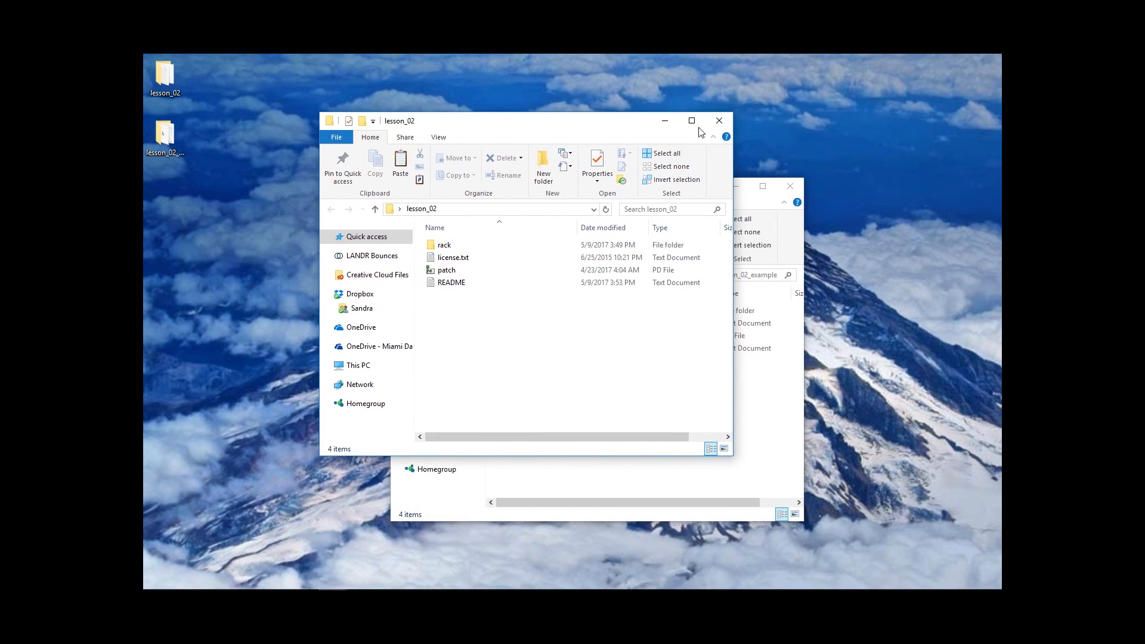
pyautogui.click(719, 121)
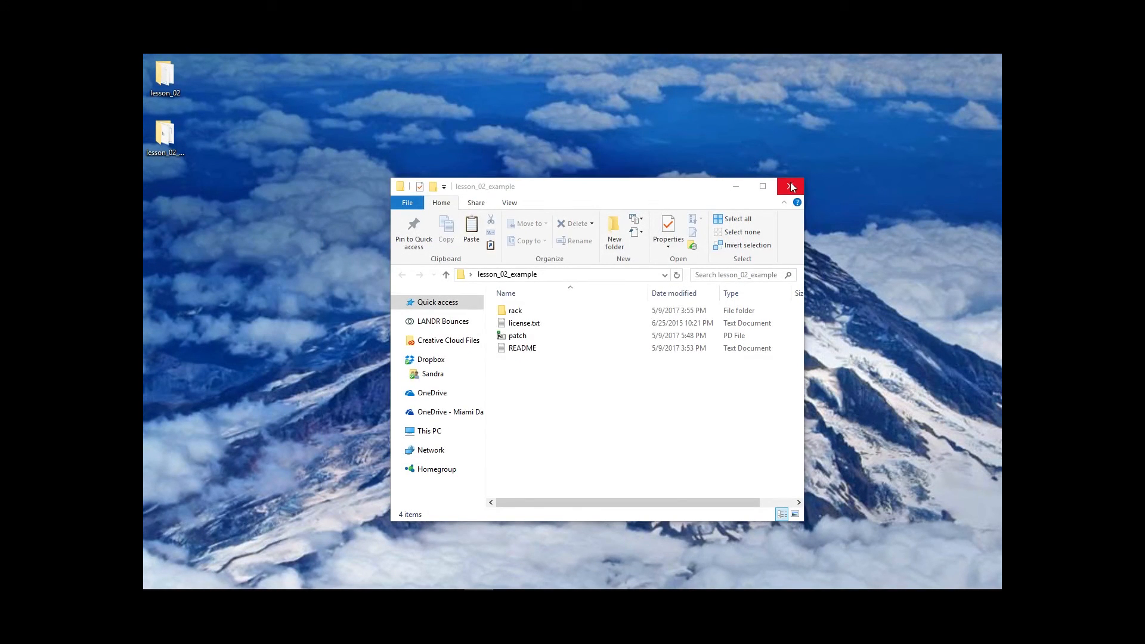
pyautogui.click(784, 182)
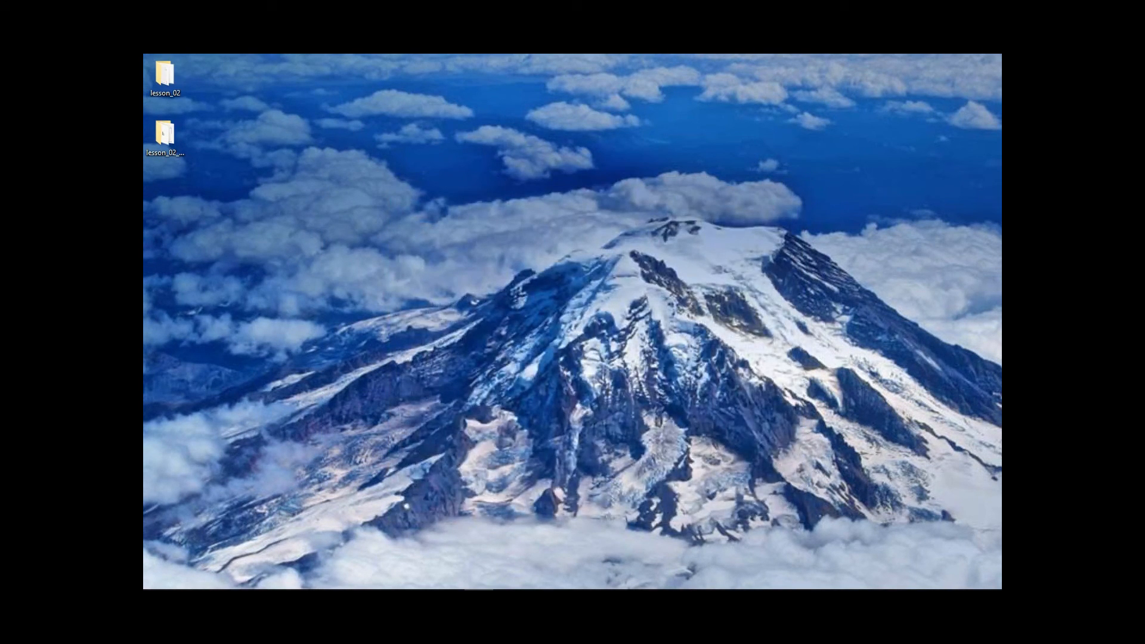
# - Look through the lesson_02 folder, its rack files and the mono_midi_in_basic subfolder, and close the folder window
pyautogui.doubleClick(170, 63)
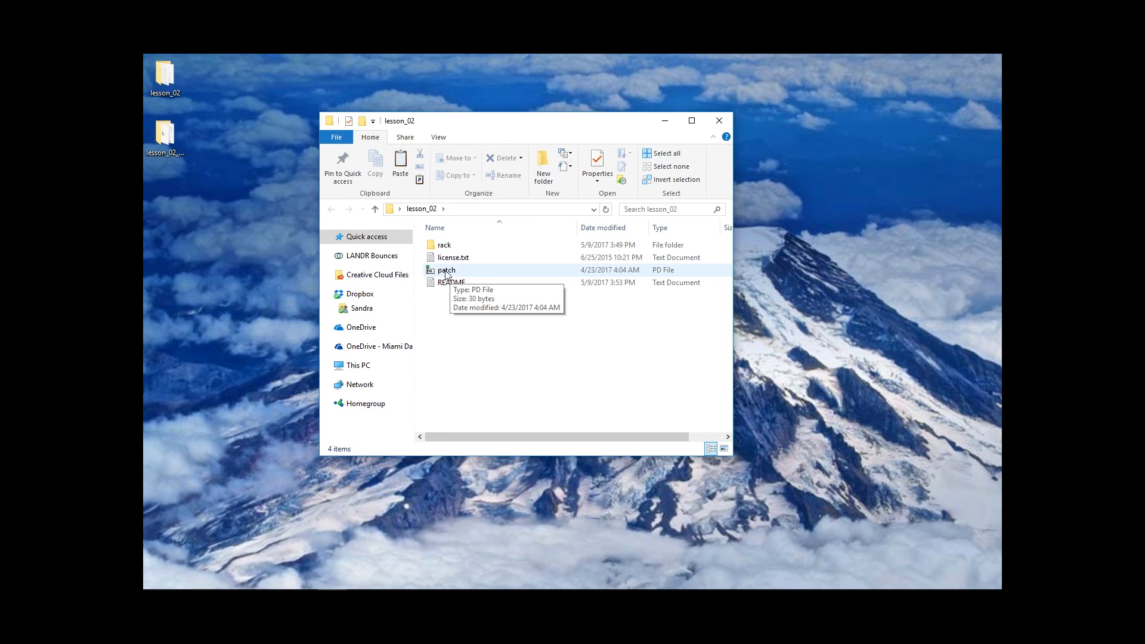
pyautogui.doubleClick(455, 247)
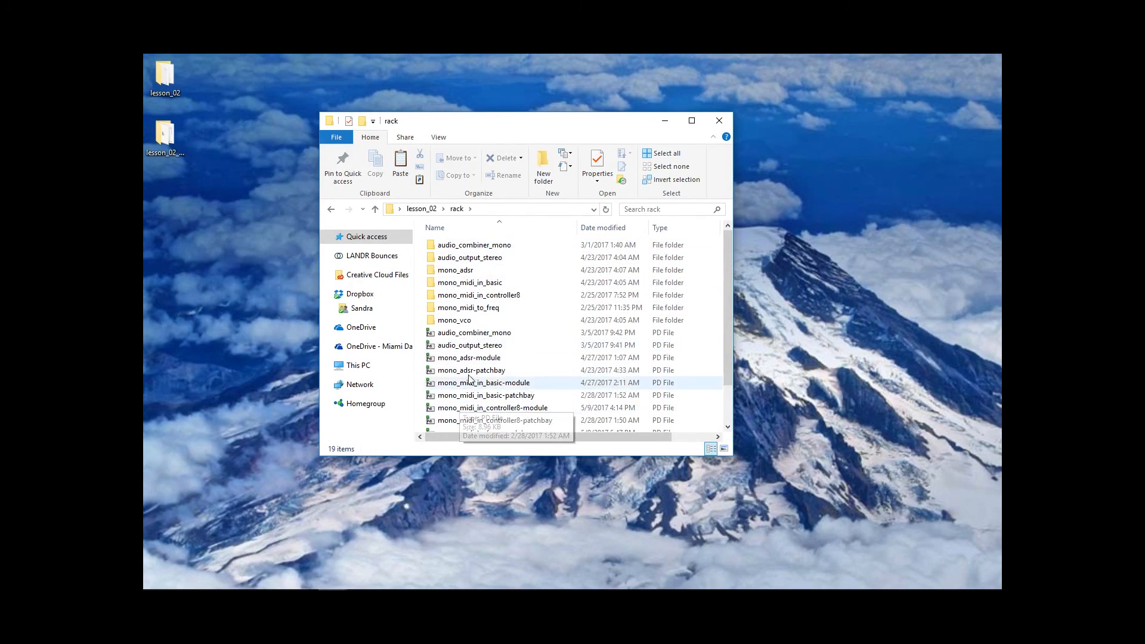
pyautogui.scroll(-2, 469, 378)
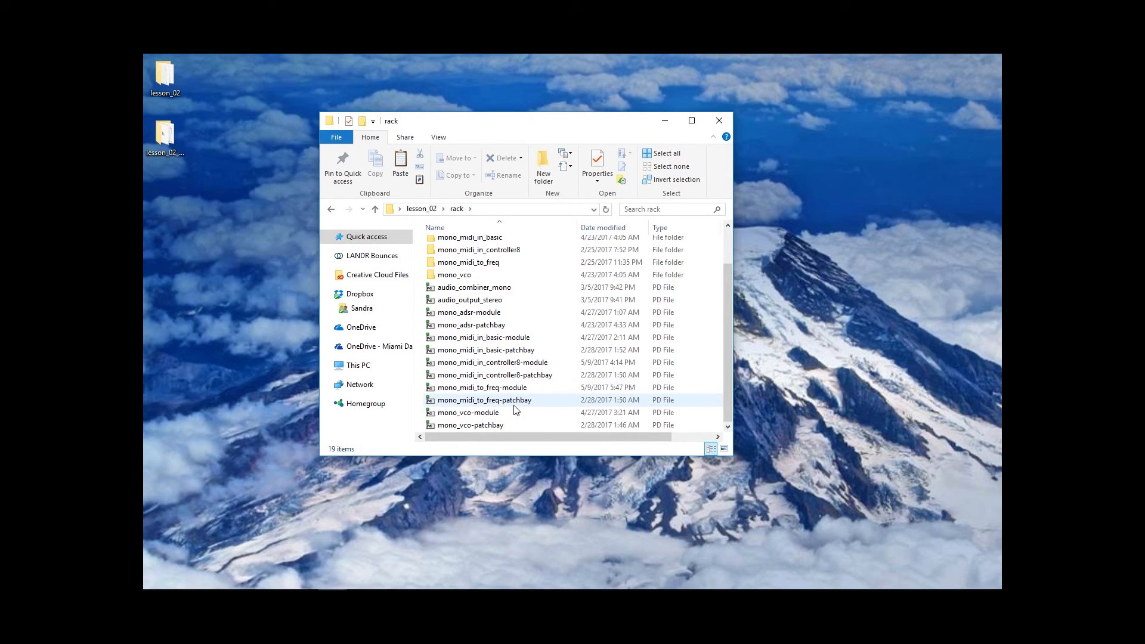
pyautogui.scroll(2, 513, 393)
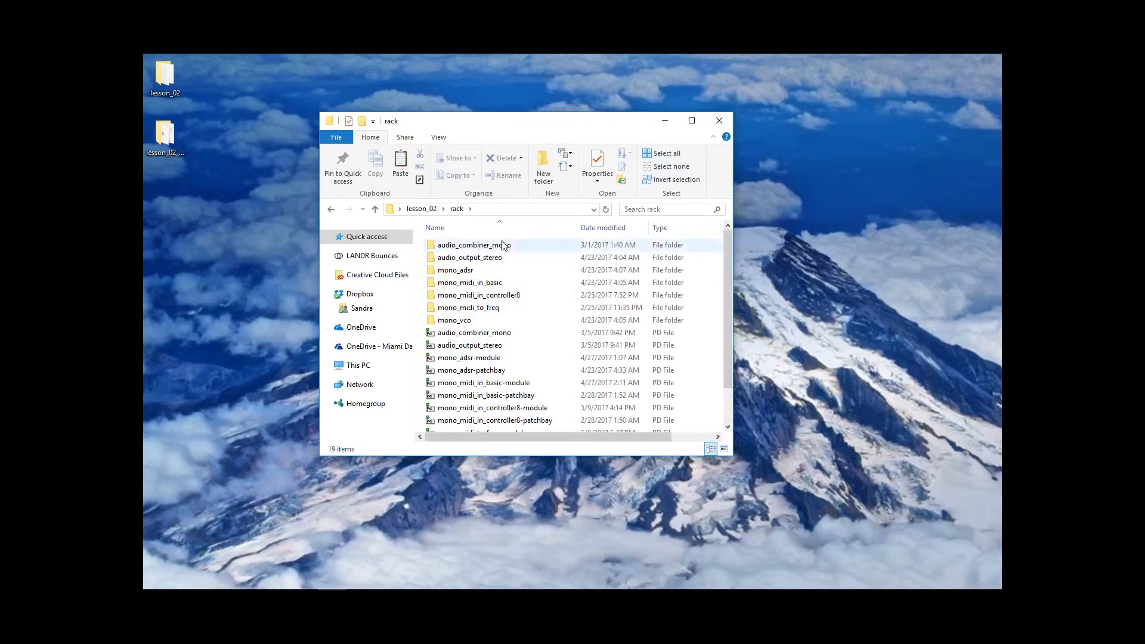
pyautogui.doubleClick(501, 282)
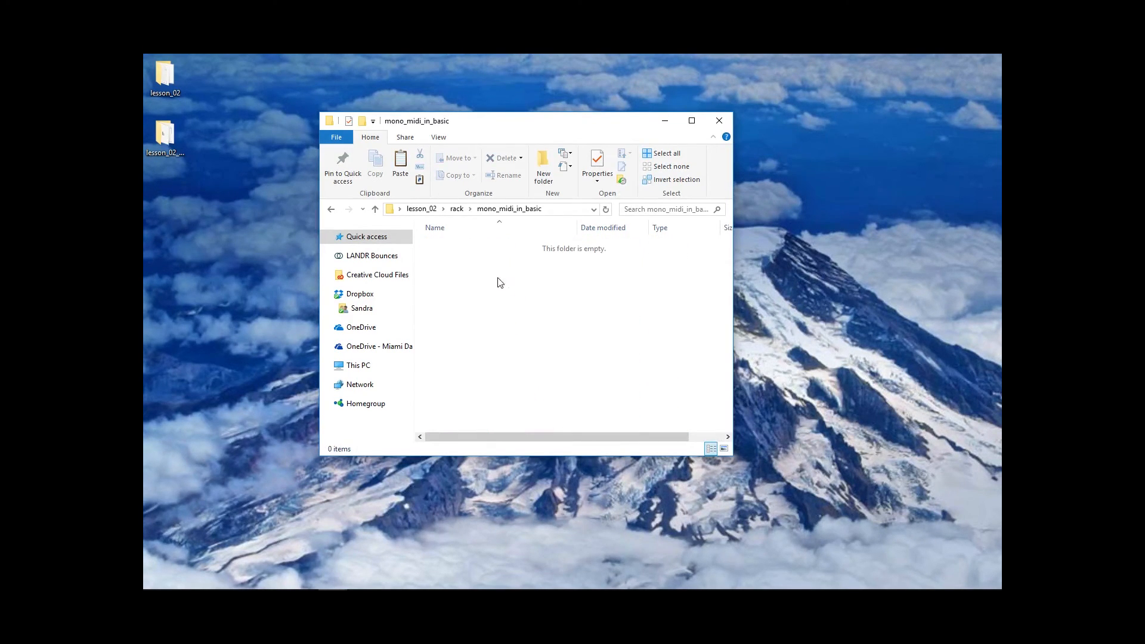
pyautogui.click(331, 209)
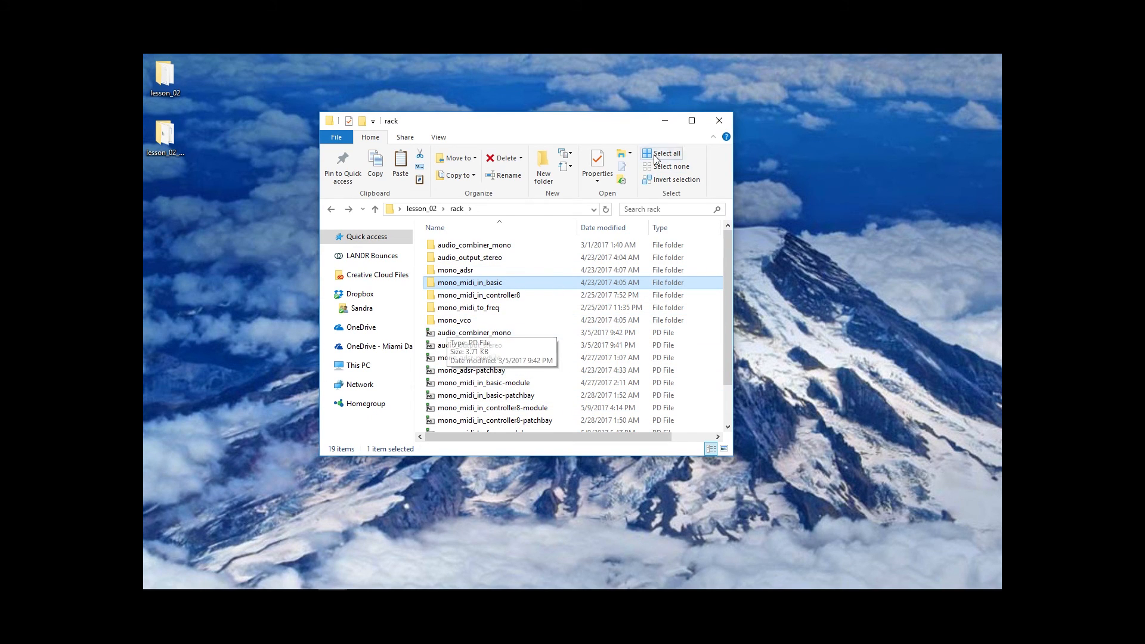
pyautogui.click(719, 123)
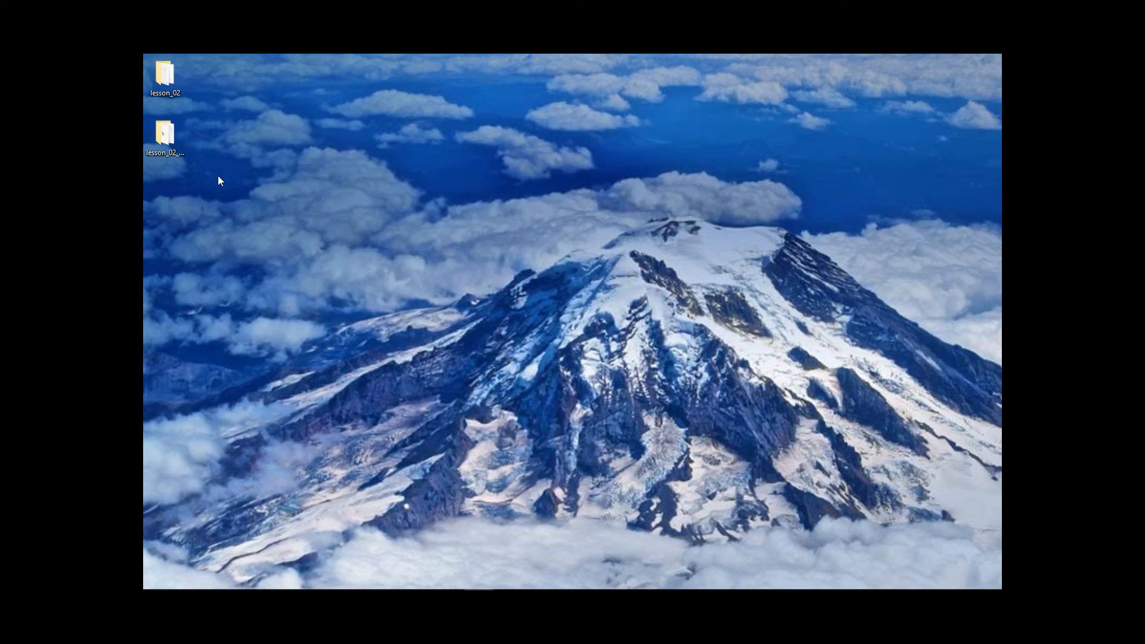
# - Open patch from the lesson_02_example folder and arrange the Pd console and patch windows so the patch is fully visible
pyautogui.doubleClick(164, 135)
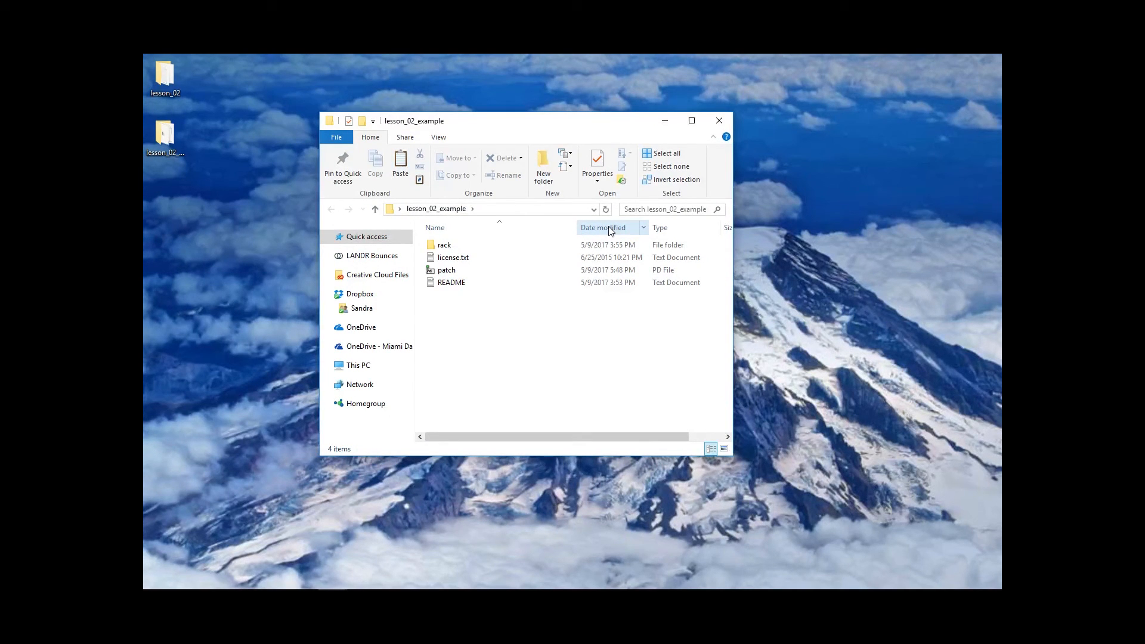
pyautogui.doubleClick(471, 275)
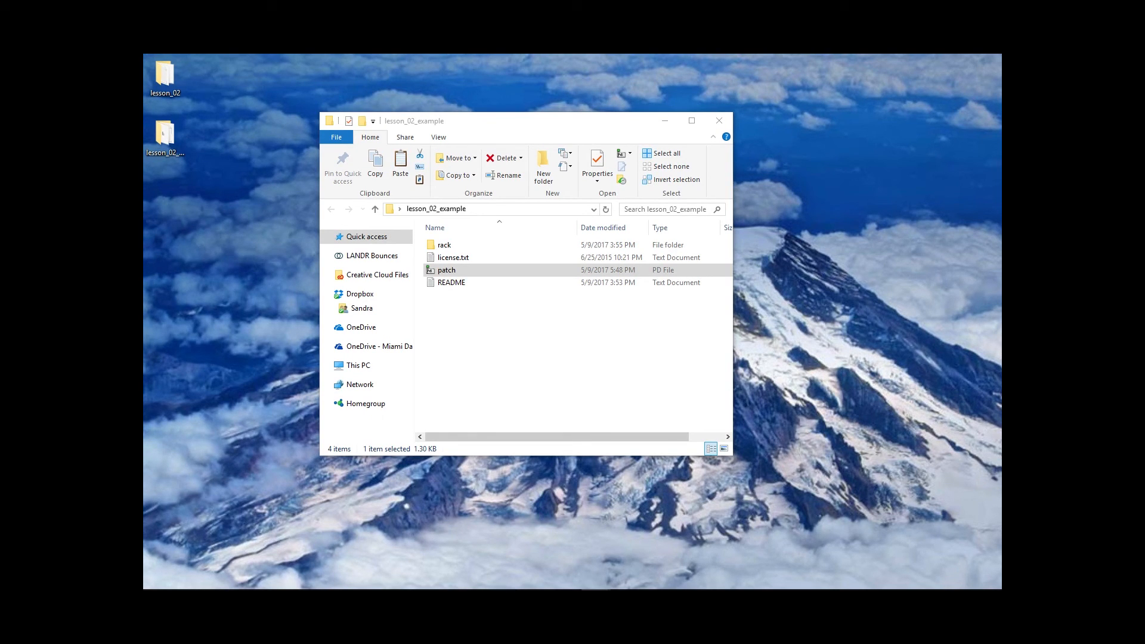
pyautogui.moveTo(401, 100); pyautogui.dragTo(573, 65)
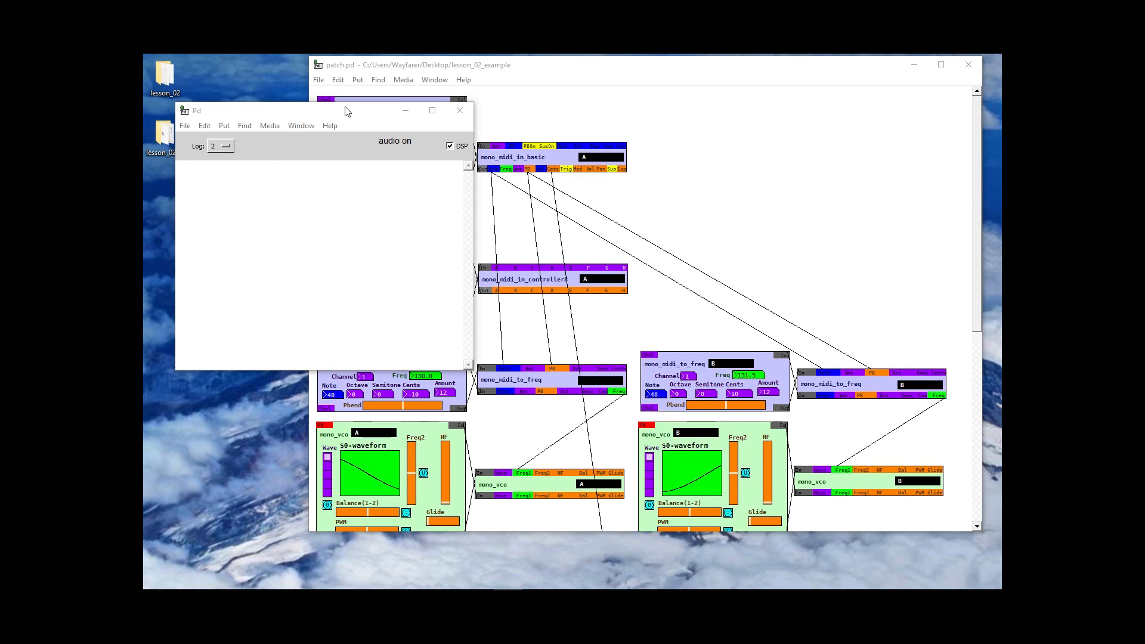
pyautogui.moveTo(324, 115); pyautogui.dragTo(311, 79)
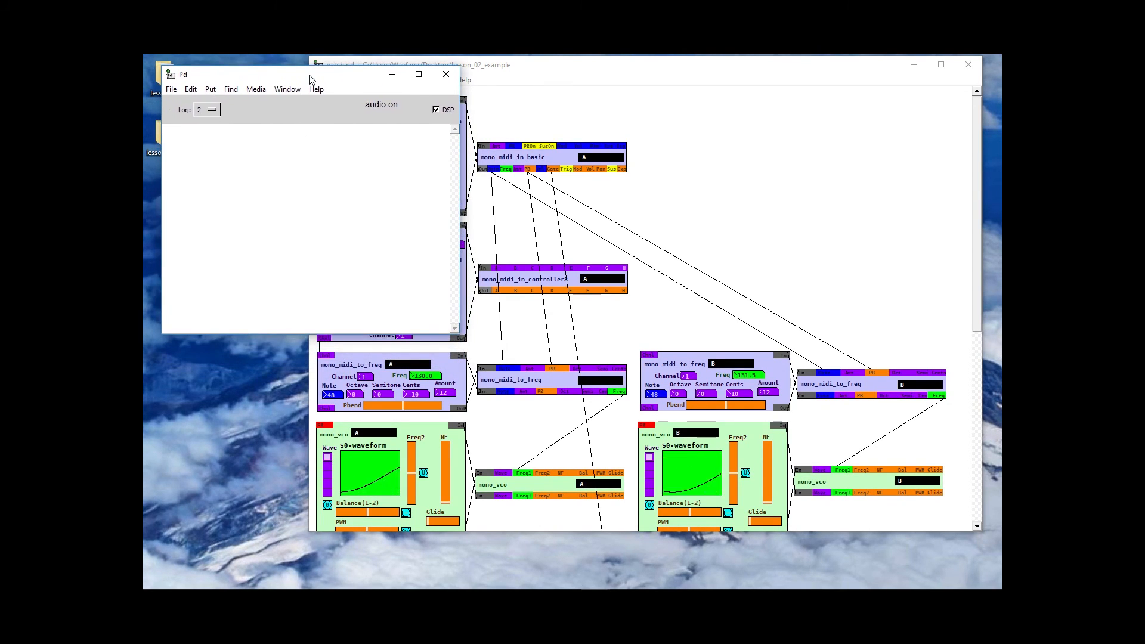
pyautogui.click(698, 153)
pyautogui.moveTo(662, 72); pyautogui.dragTo(585, 80)
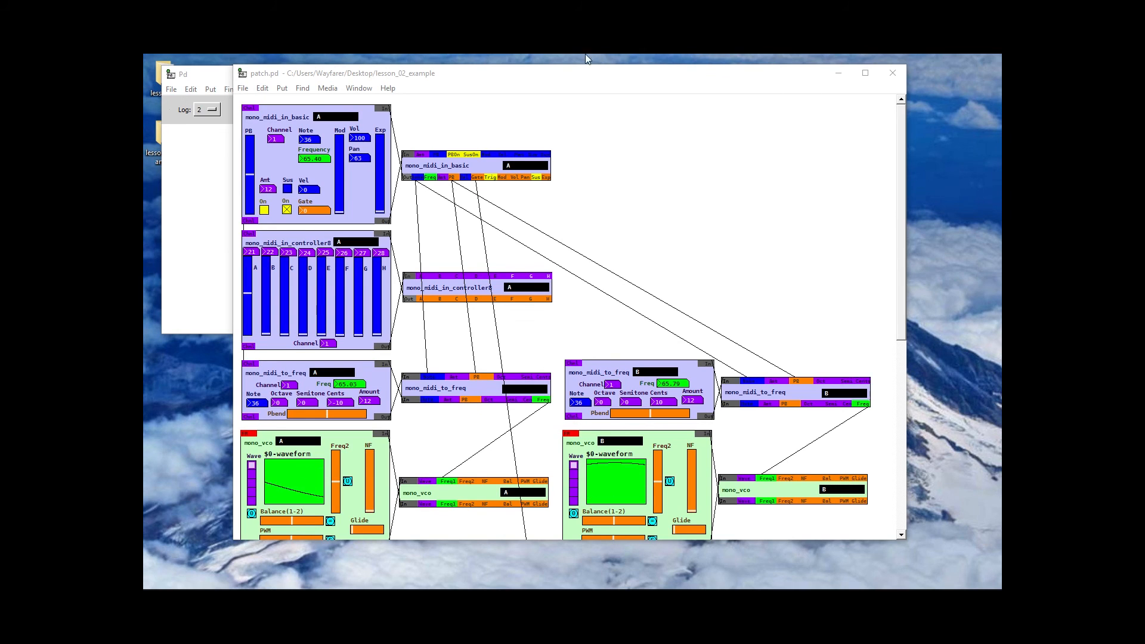
# - Uncover the lesson_02_example folder window and open its rack subfolder mono_midi_in_controller8
pyautogui.moveTo(537, 77); pyautogui.dragTo(498, 325)
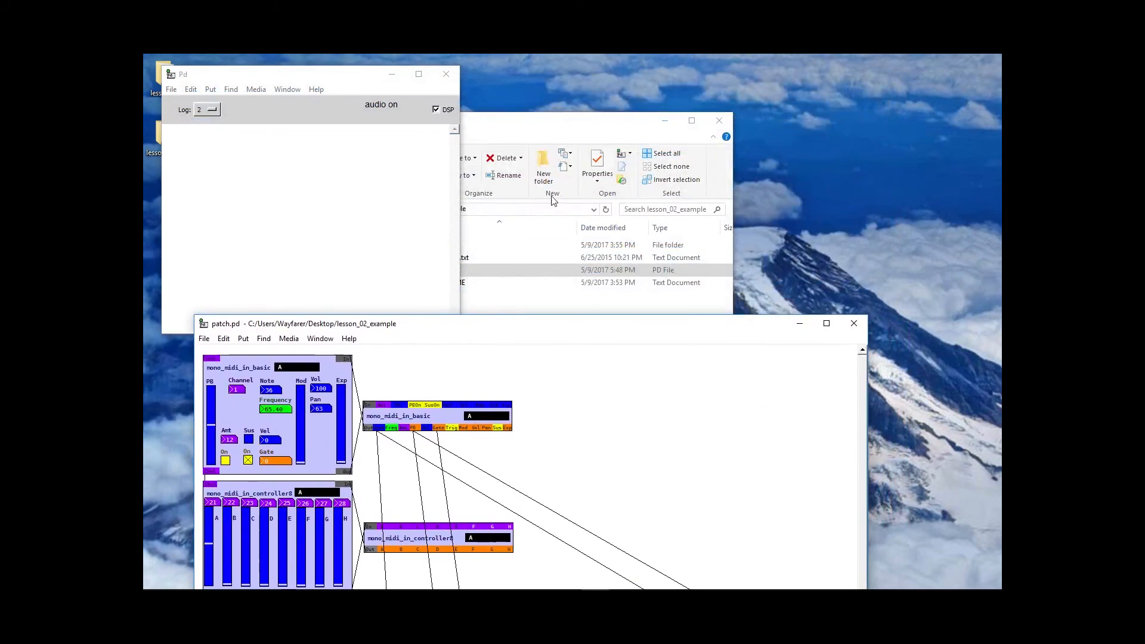
pyautogui.click(588, 116)
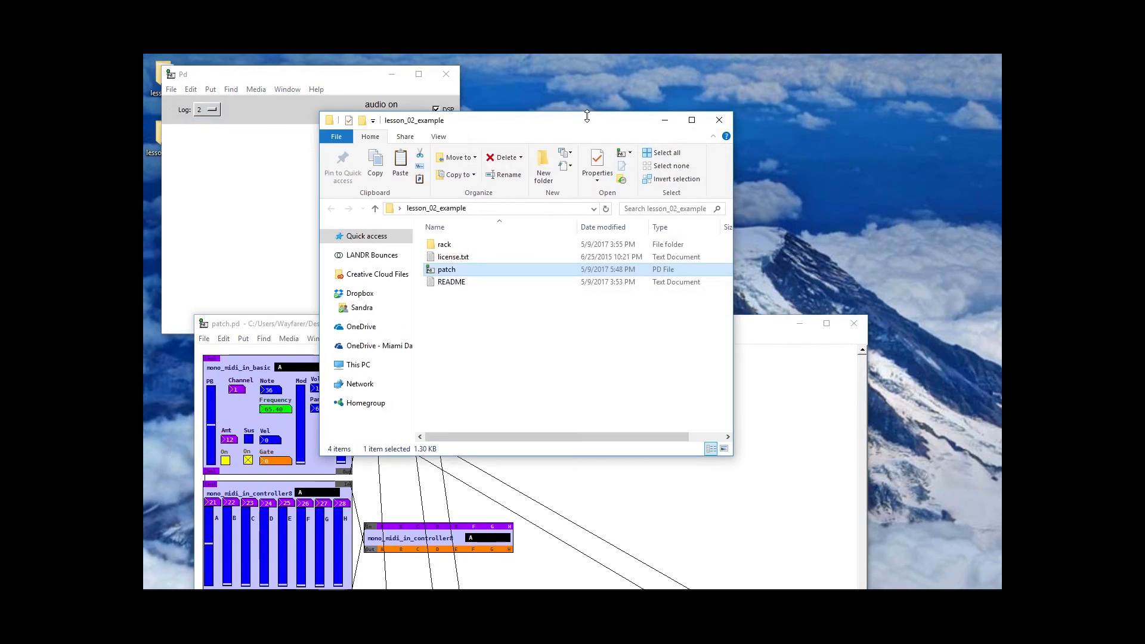
pyautogui.doubleClick(457, 246)
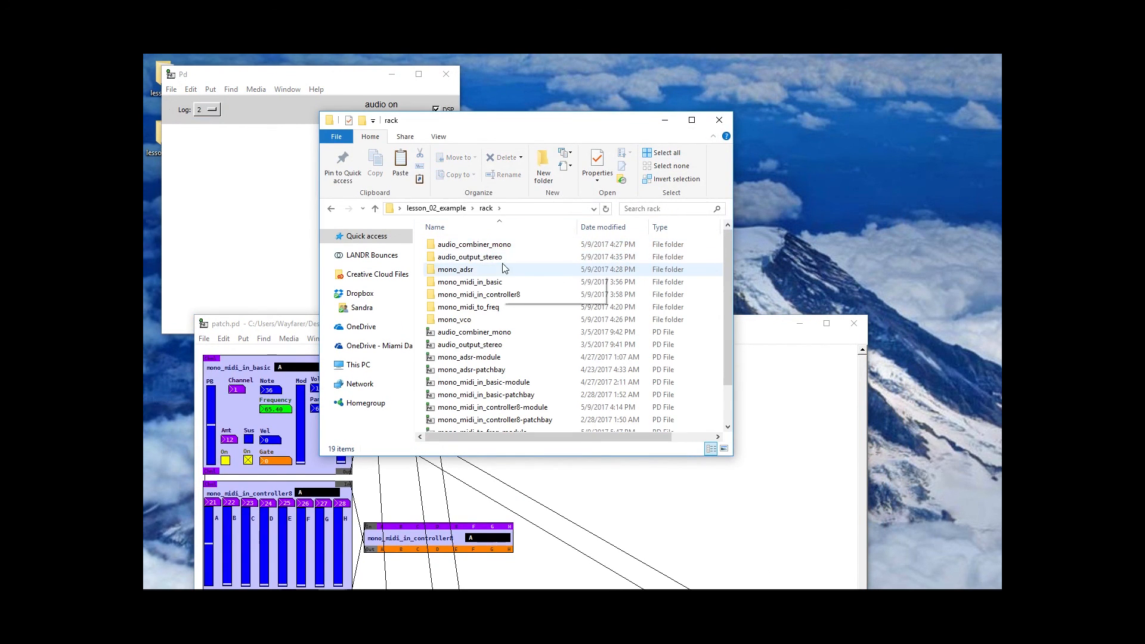
pyautogui.click(517, 297)
pyautogui.doubleClick(516, 297)
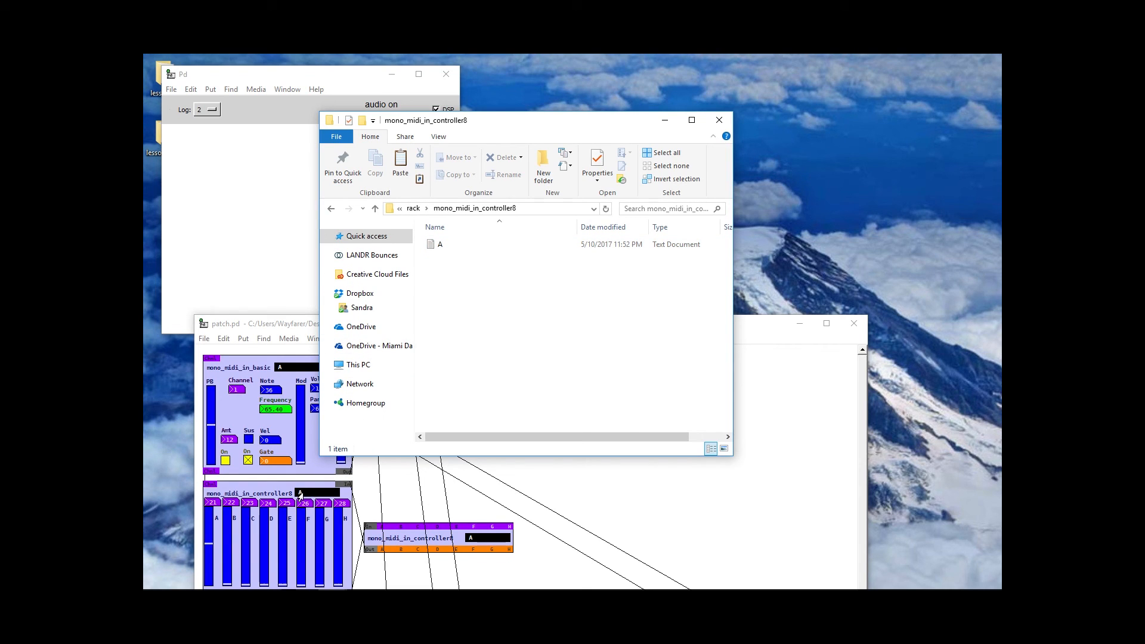
# - Examine the settings stored in the mono_midi_in_controller8 text file A and close it
pyautogui.click(435, 249)
pyautogui.doubleClick(435, 250)
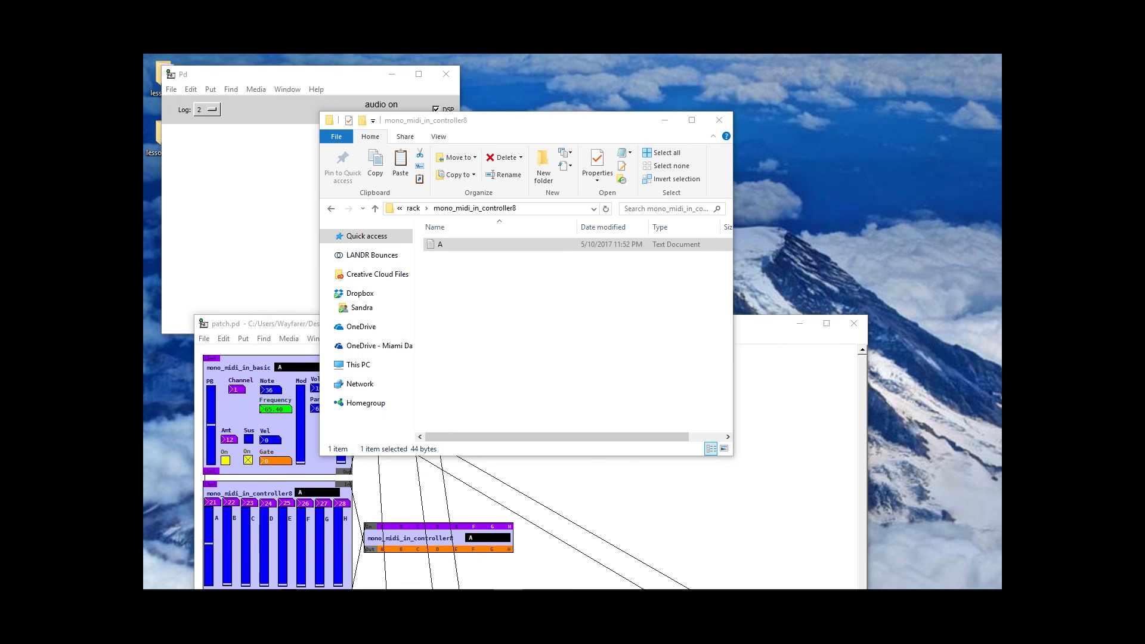
pyautogui.moveTo(0, 170); pyautogui.dragTo(557, 141)
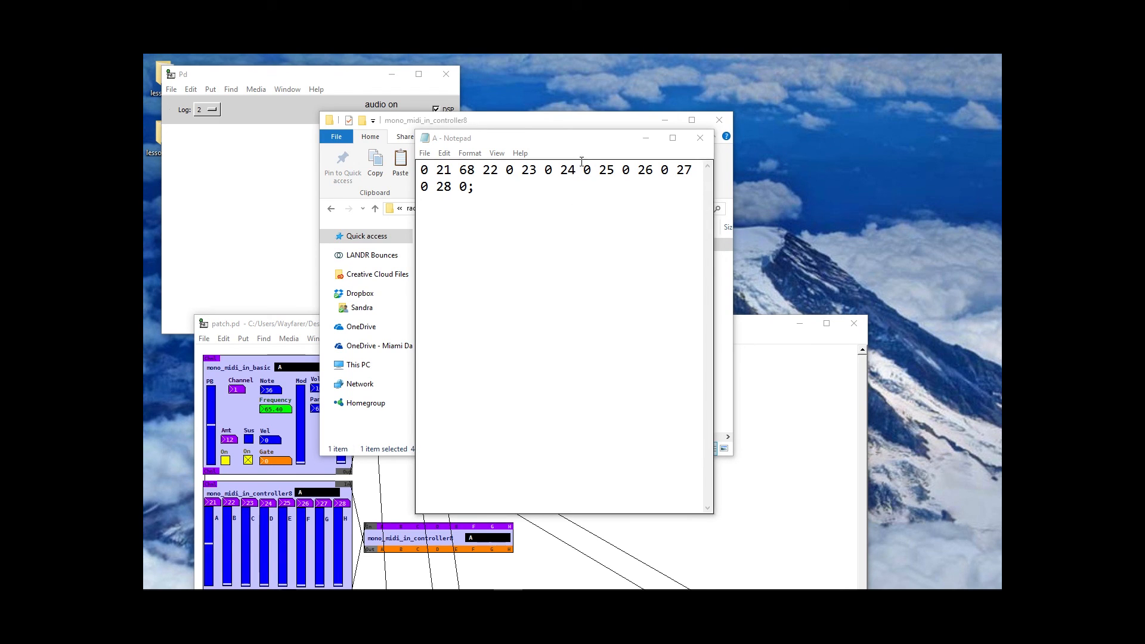
pyautogui.moveTo(589, 146); pyautogui.dragTo(587, 119)
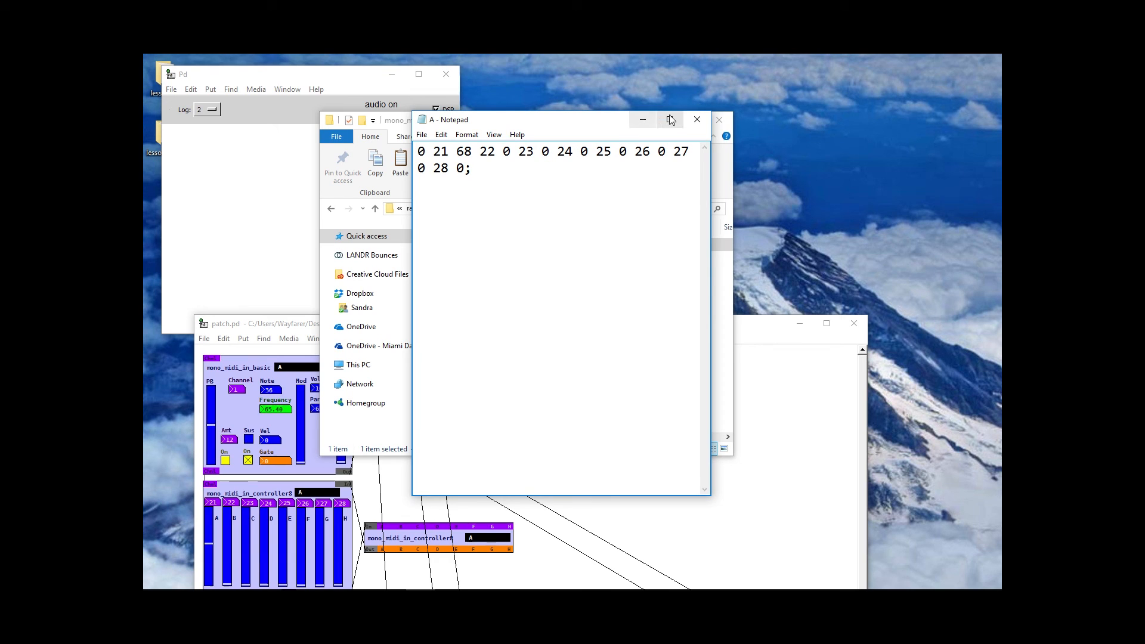
pyautogui.click(704, 118)
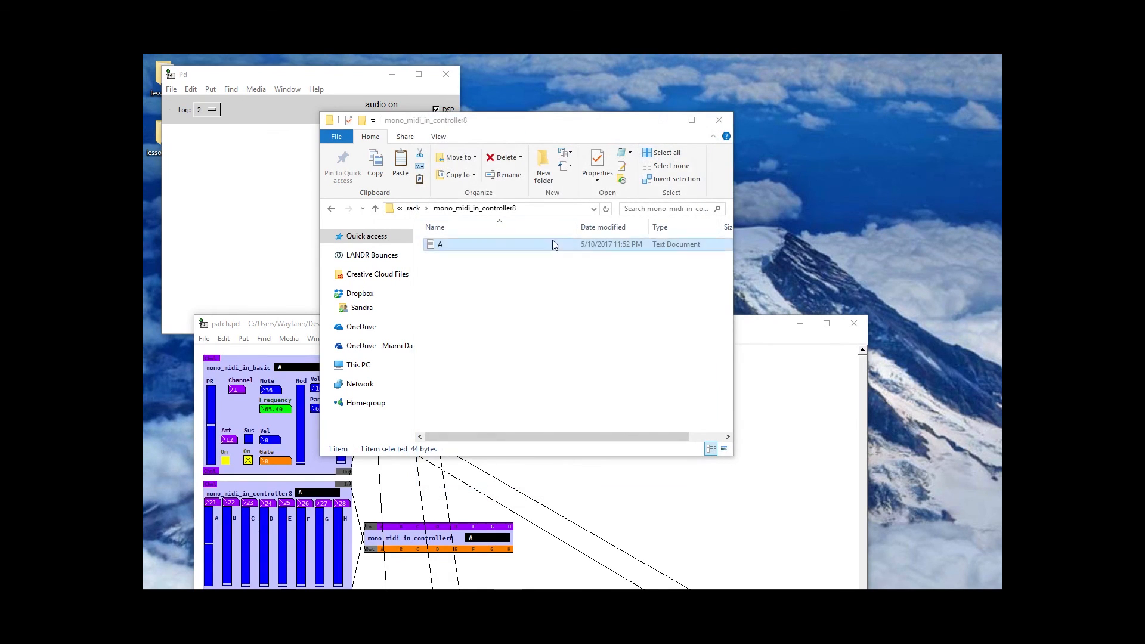
# - Return to patch.pd, open the mono_midi_in_controller8 module and bring its pd loadbang settings subpatch into full view
pyautogui.click(616, 493)
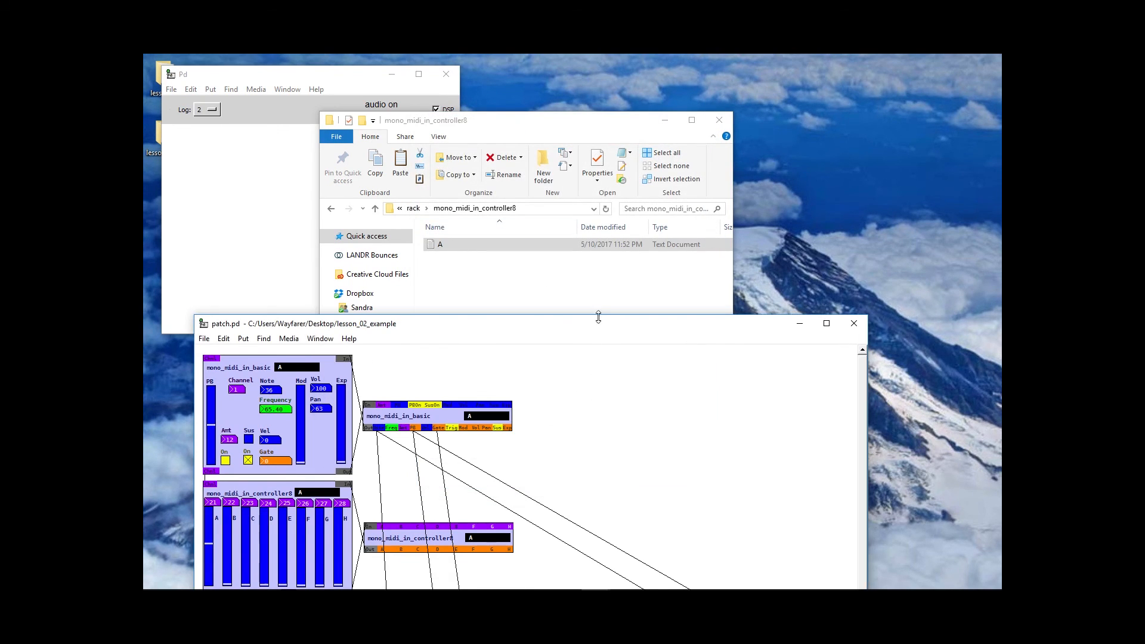
pyautogui.moveTo(594, 330); pyautogui.dragTo(626, 117)
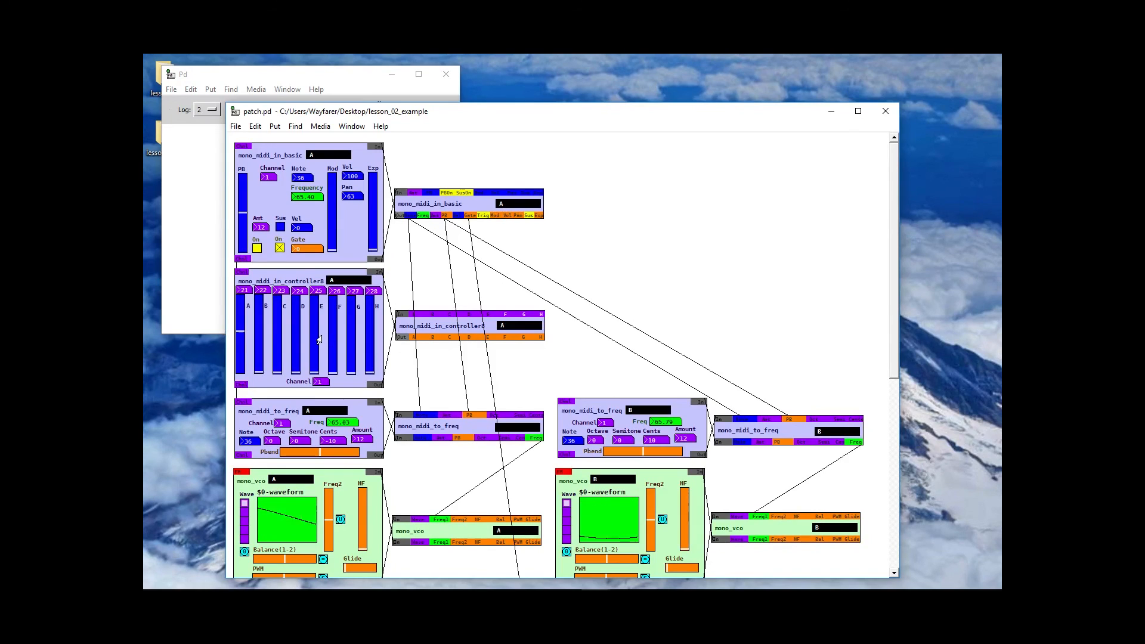
pyautogui.rightClick(298, 332)
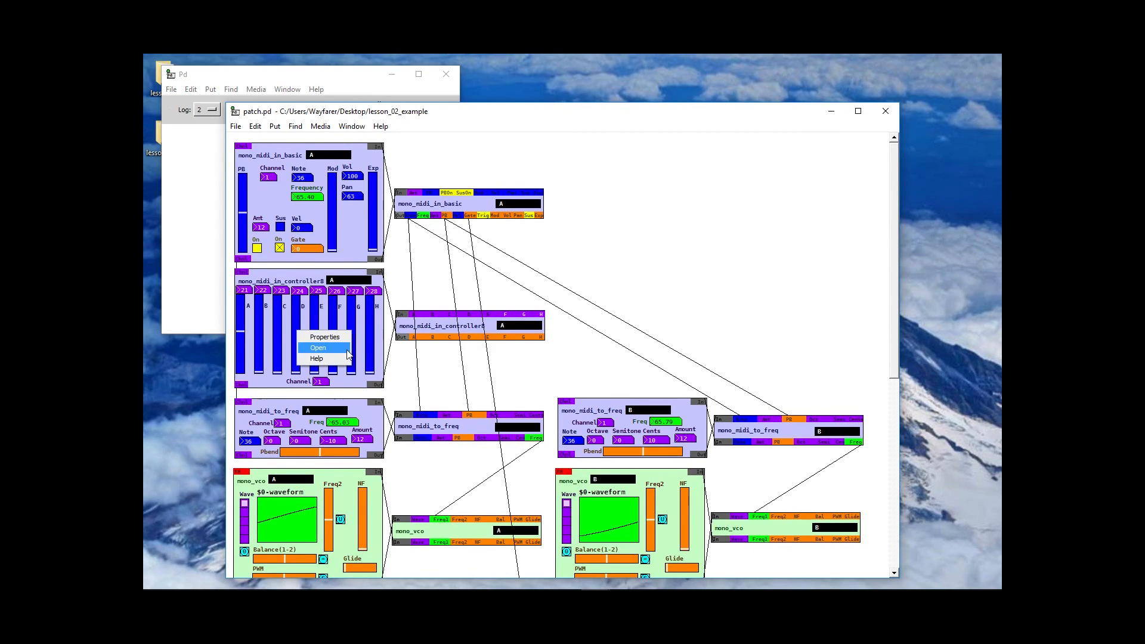
pyautogui.click(318, 348)
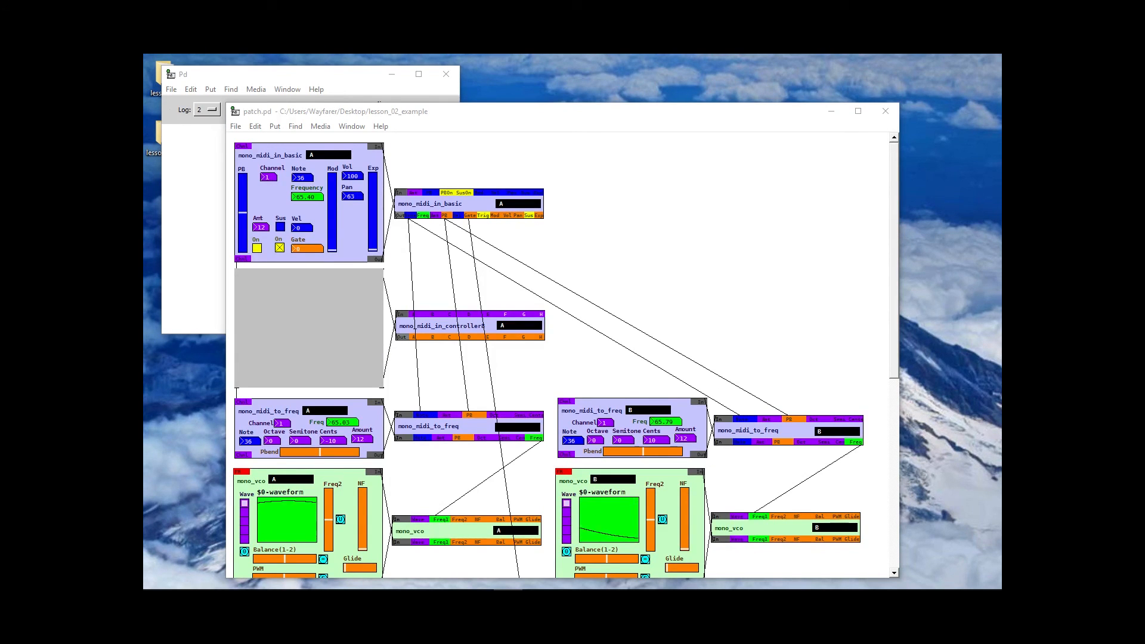
pyautogui.click(483, 325)
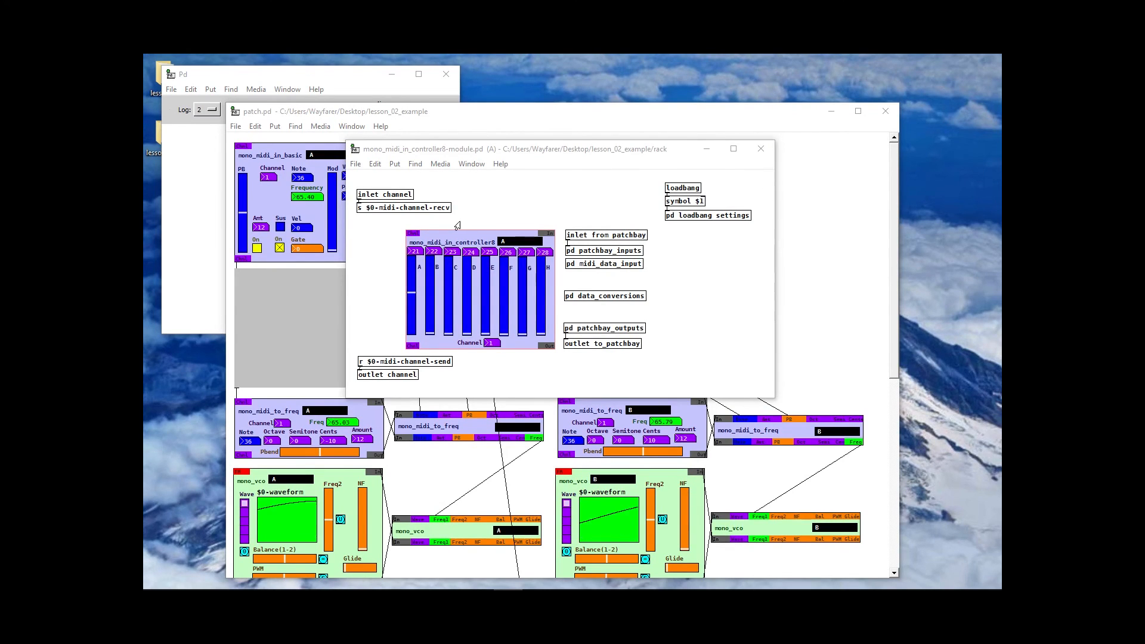
pyautogui.click(741, 219)
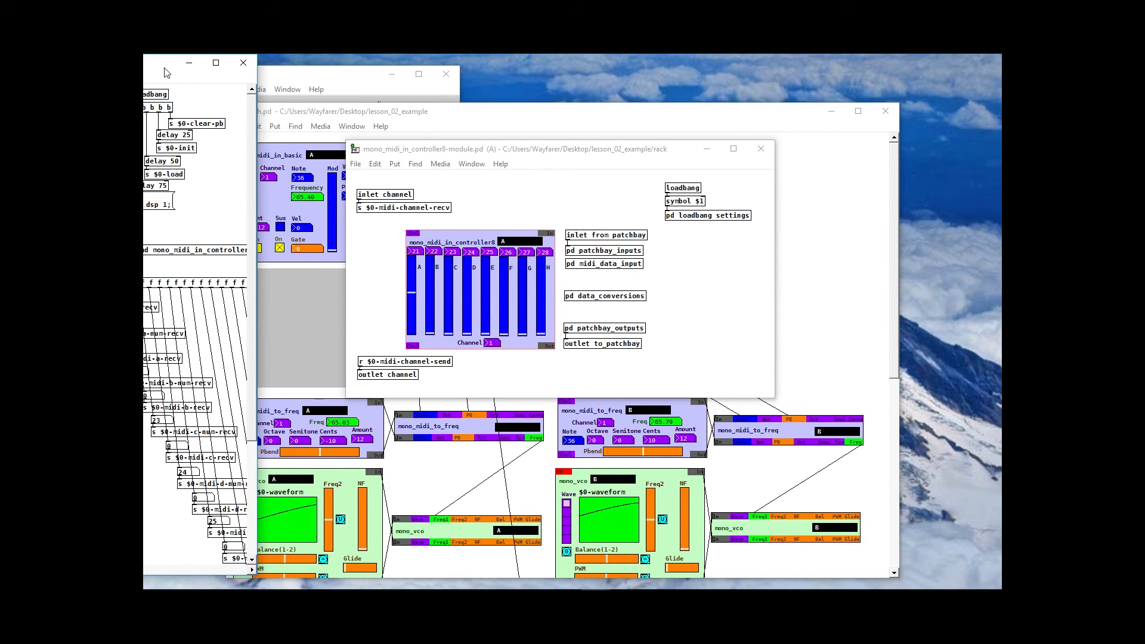
pyautogui.moveTo(167, 71); pyautogui.dragTo(904, 75)
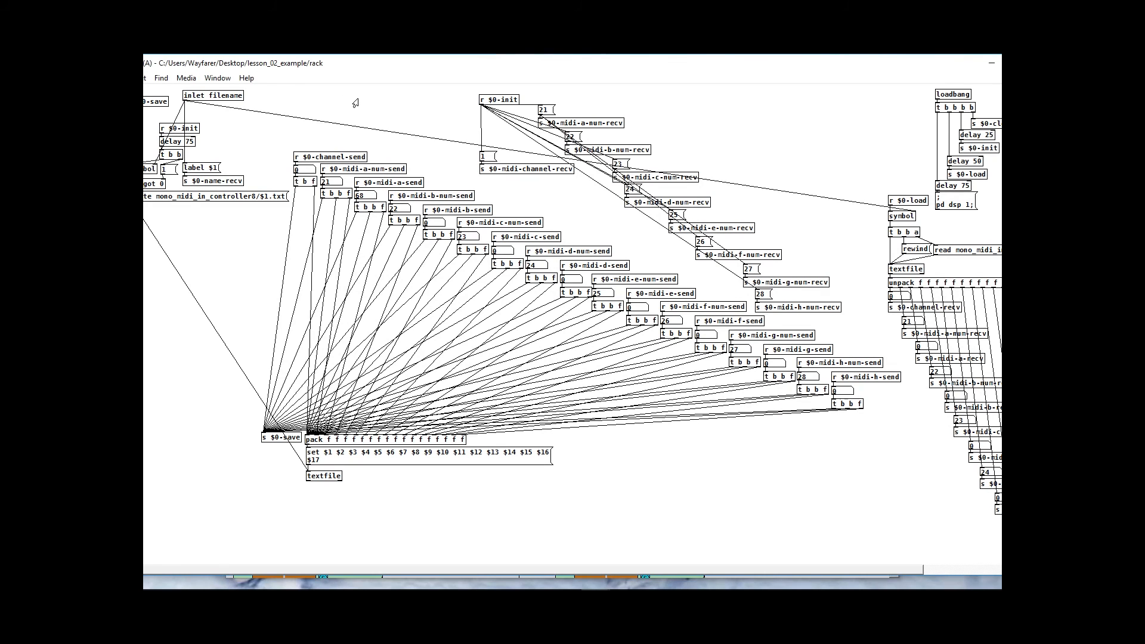
# - Rename the r $0-channel-send object in the settings subpatch to r $0-midi-channel-send, save the module and close both windows
pyautogui.doubleClick(317, 158)
pyautogui.click(317, 158)
pyautogui.write('midi-')
pyautogui.hotkey('ctrl', 'w')
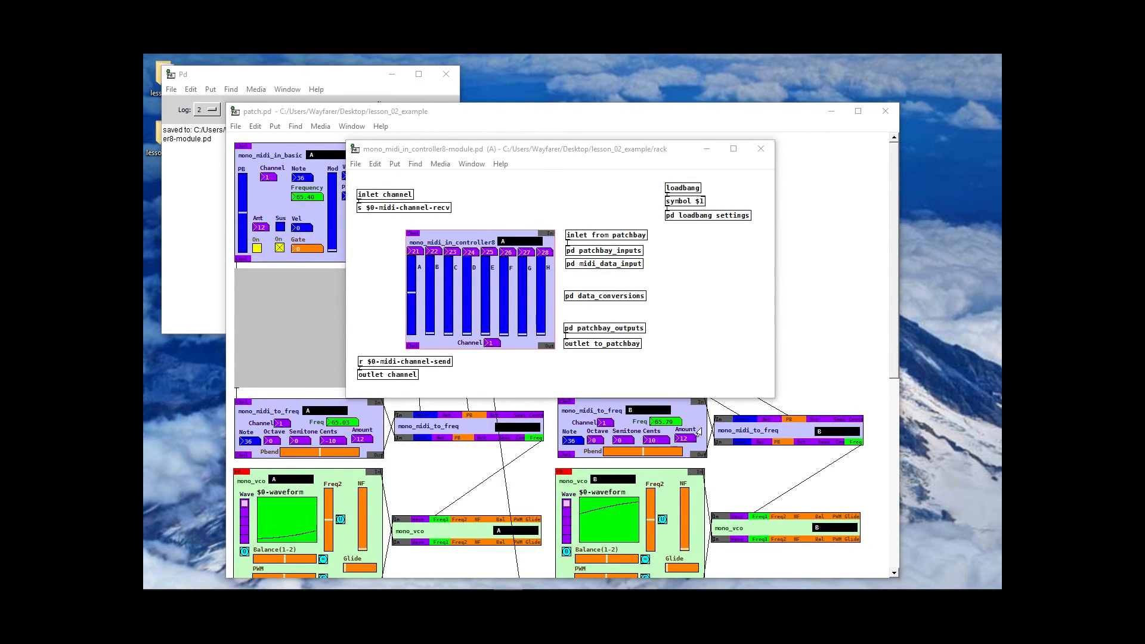
pyautogui.click(586, 207)
pyautogui.hotkey('ctrl', 's')
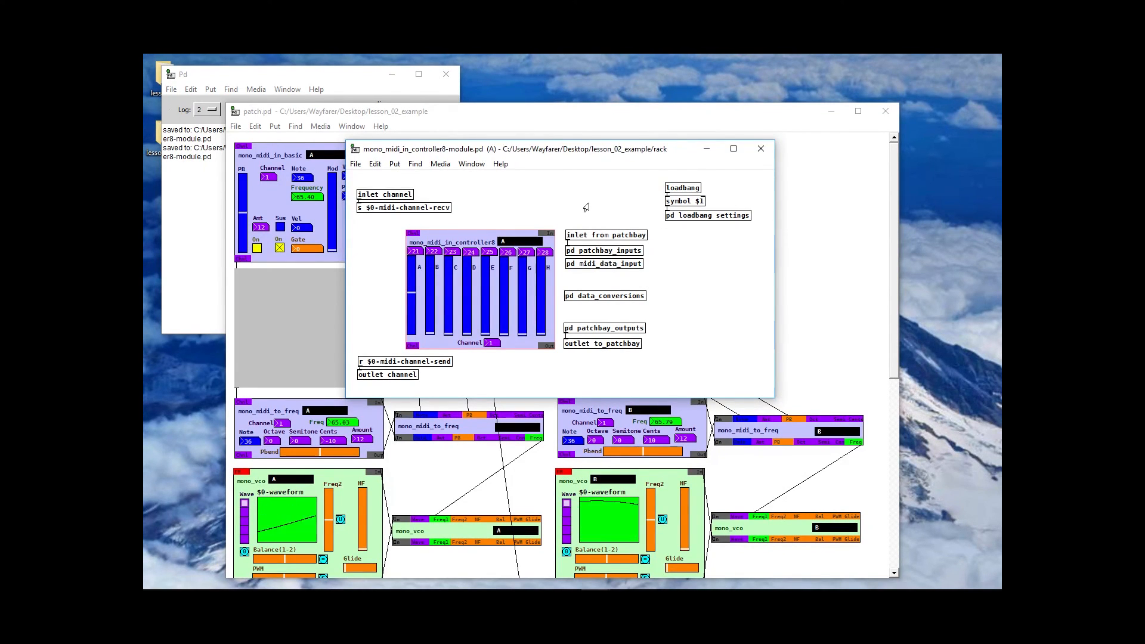
pyautogui.hotkey('ctrl', 'w')
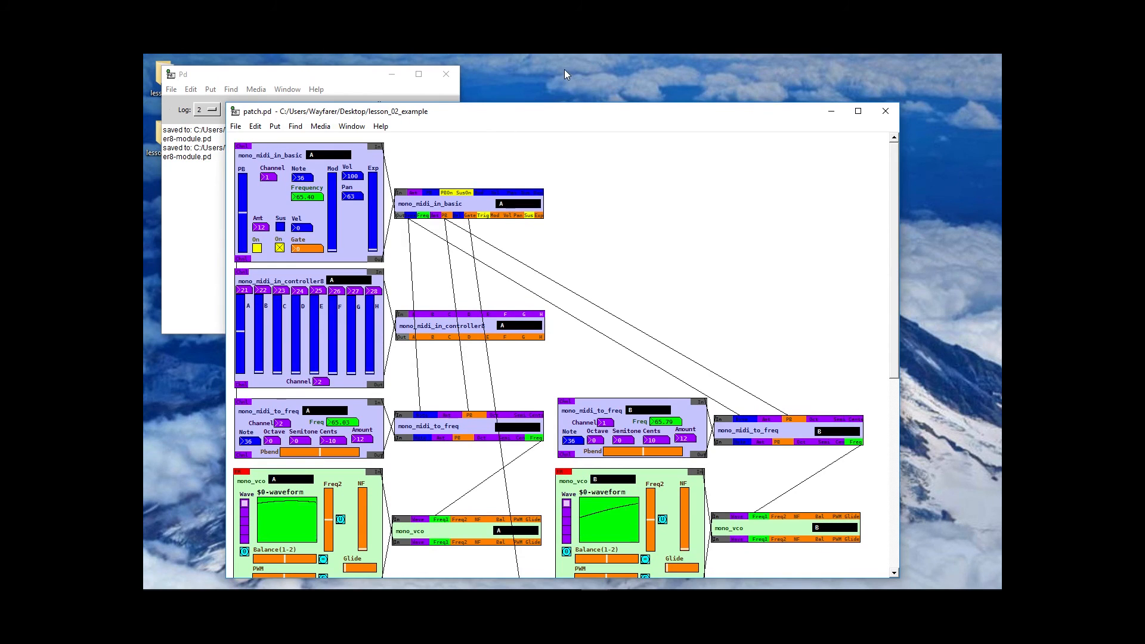
# - Uncover the mono_midi_in_controller8 folder, inspect the settings saved in text file A again and close the file
pyautogui.moveTo(544, 115); pyautogui.dragTo(496, 221)
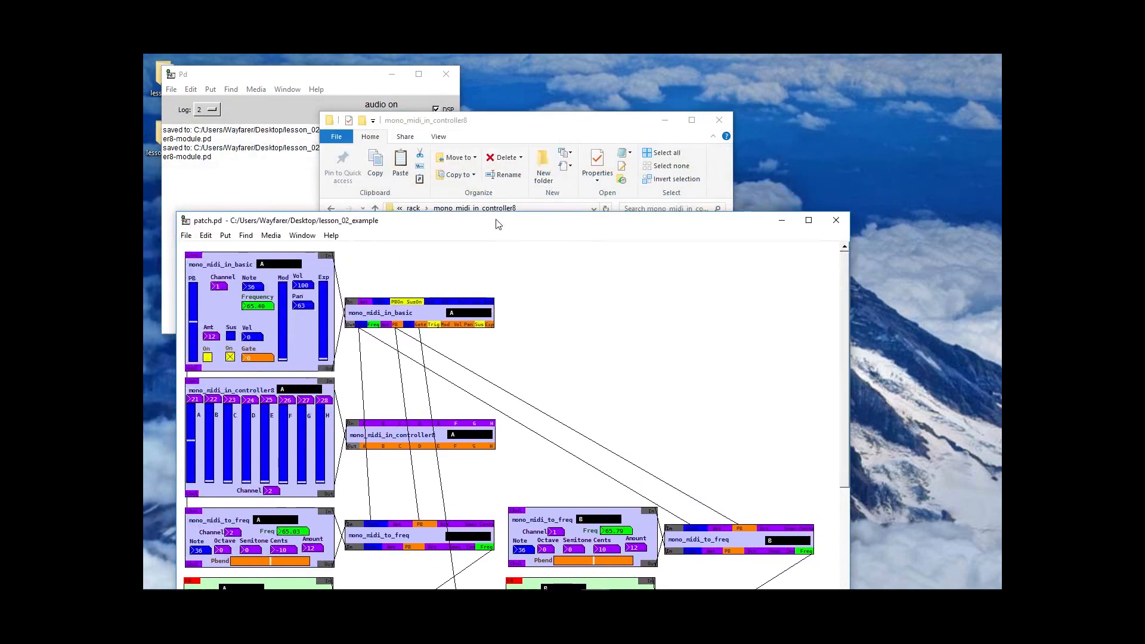
pyautogui.click(534, 123)
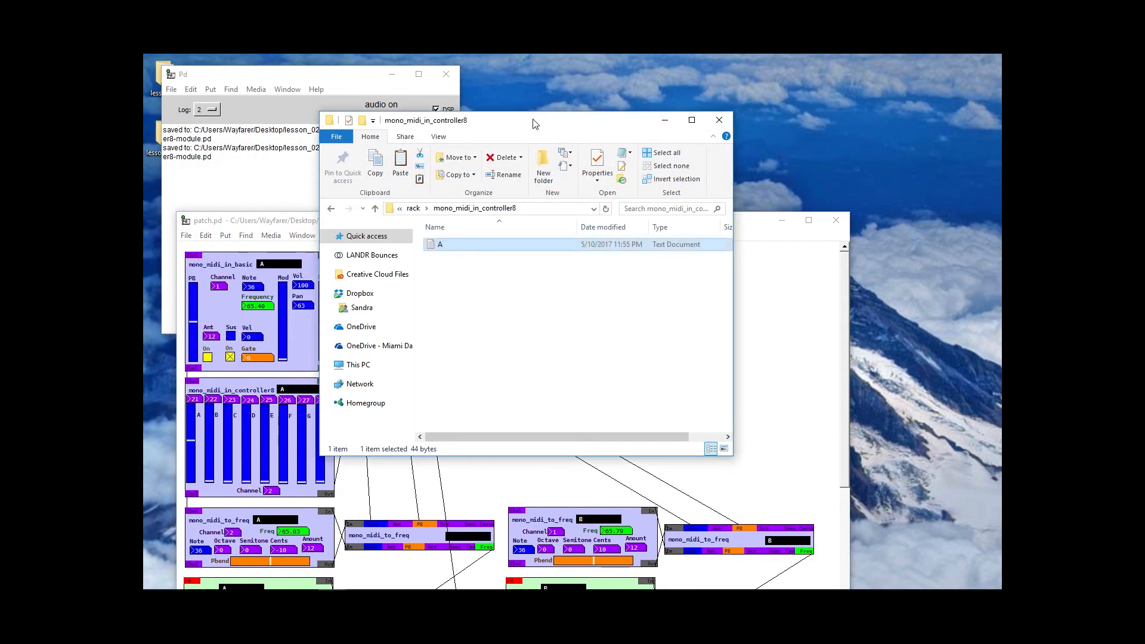
pyautogui.doubleClick(477, 247)
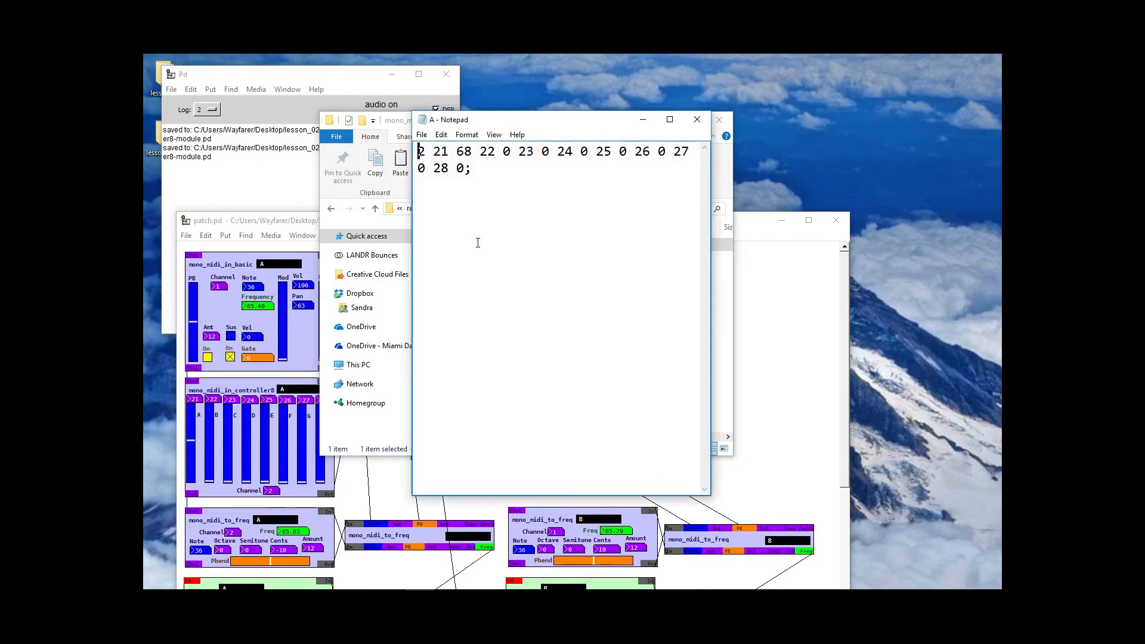
pyautogui.click(708, 121)
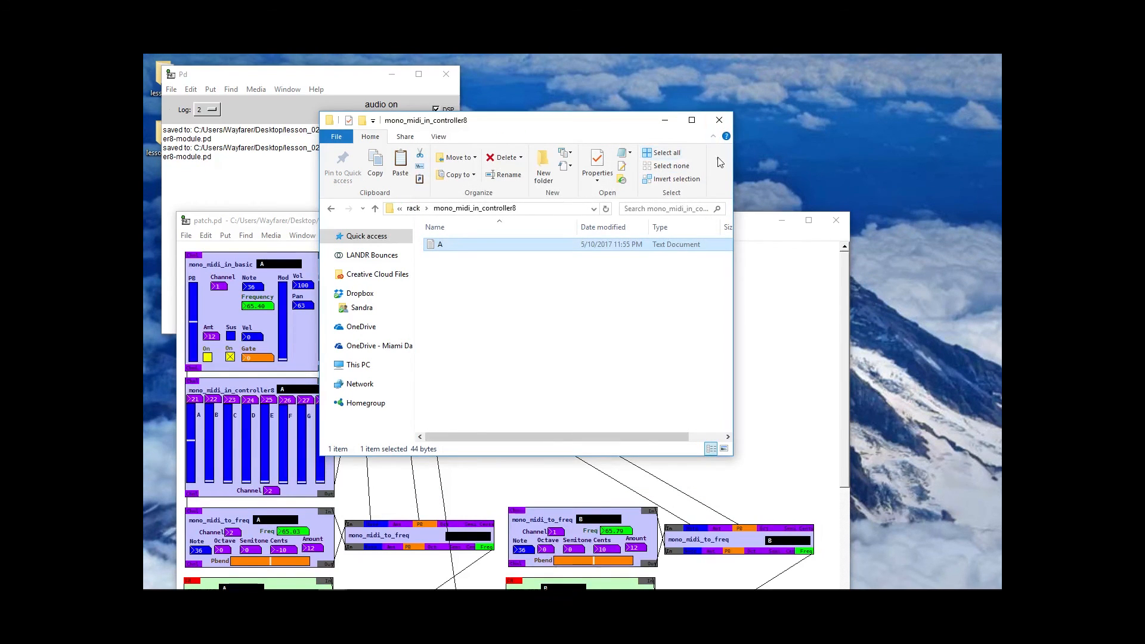
# - Return to patch.pd and set the MIDI channel to 1 in mono_midi_in_controller8 A and mono_midi_to_freq A
pyautogui.click(755, 296)
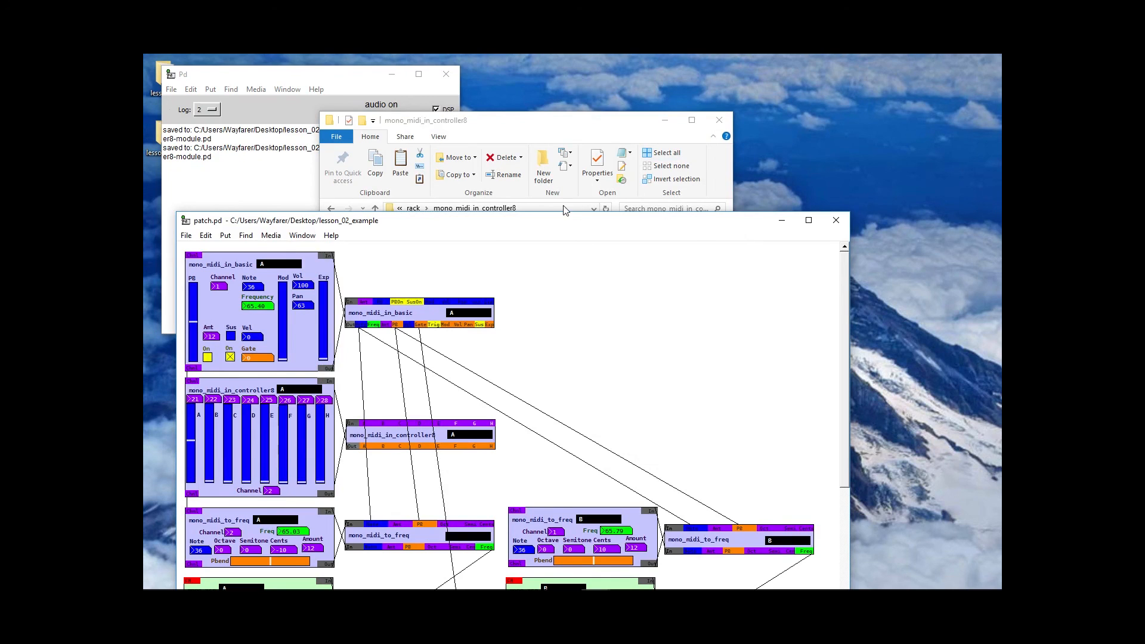
pyautogui.moveTo(561, 222); pyautogui.dragTo(626, 90)
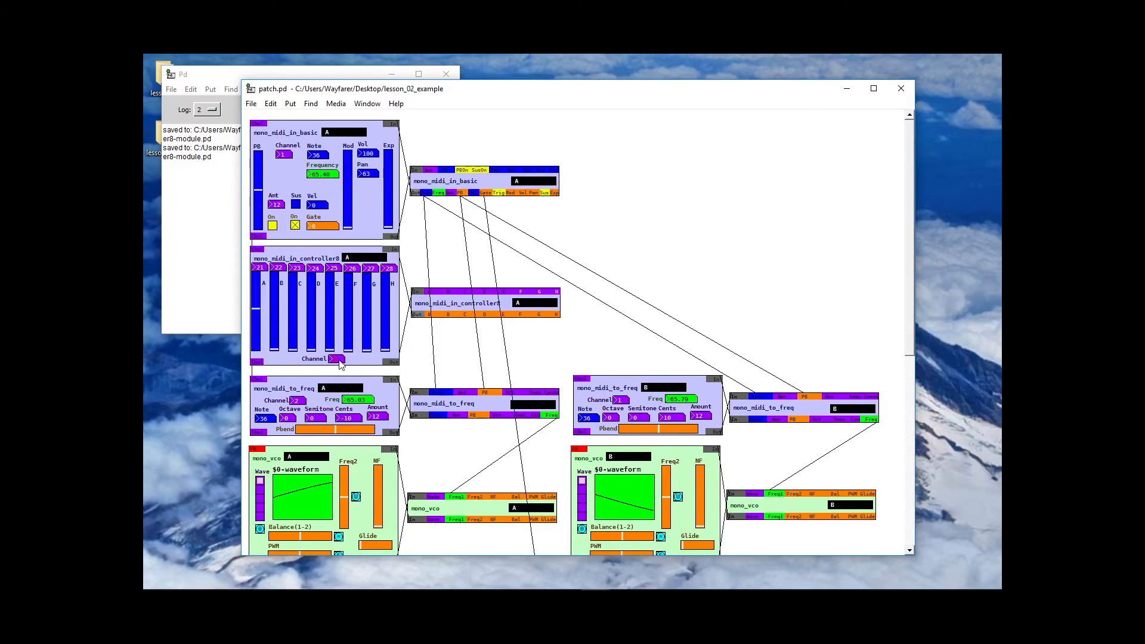
pyautogui.moveTo(339, 360); pyautogui.dragTo(340, 361)
pyautogui.write('1')
pyautogui.press('Return')
# - Switch both mono_vco modules, A and B, to the square waveform, the third Wave option
pyautogui.scroll(-5, 458, 448)
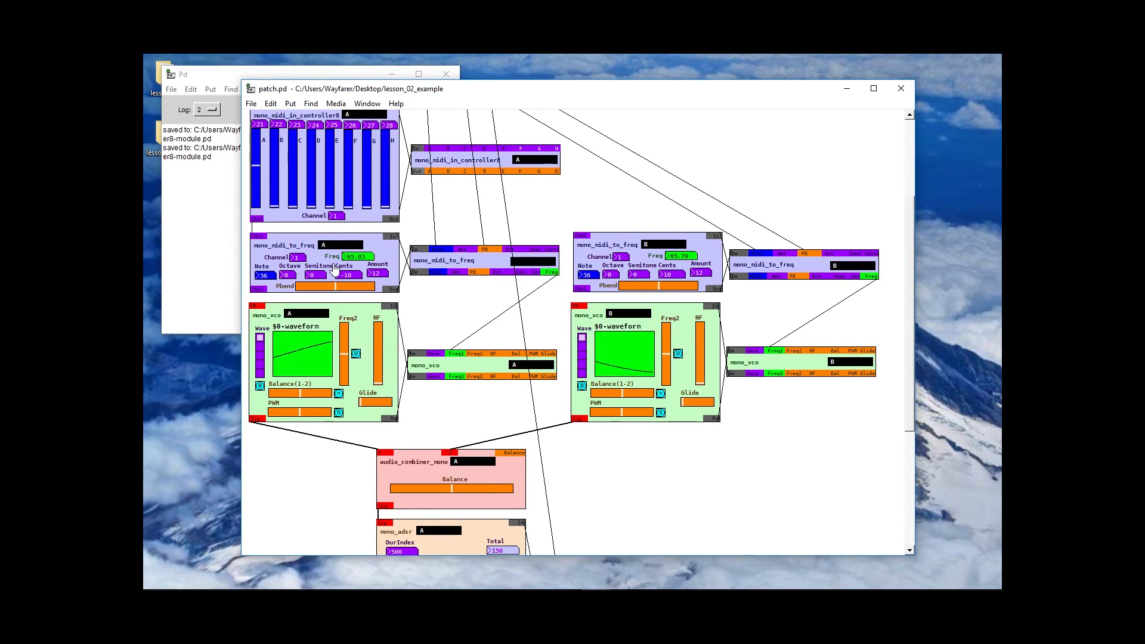
pyautogui.scroll(5, 455, 344)
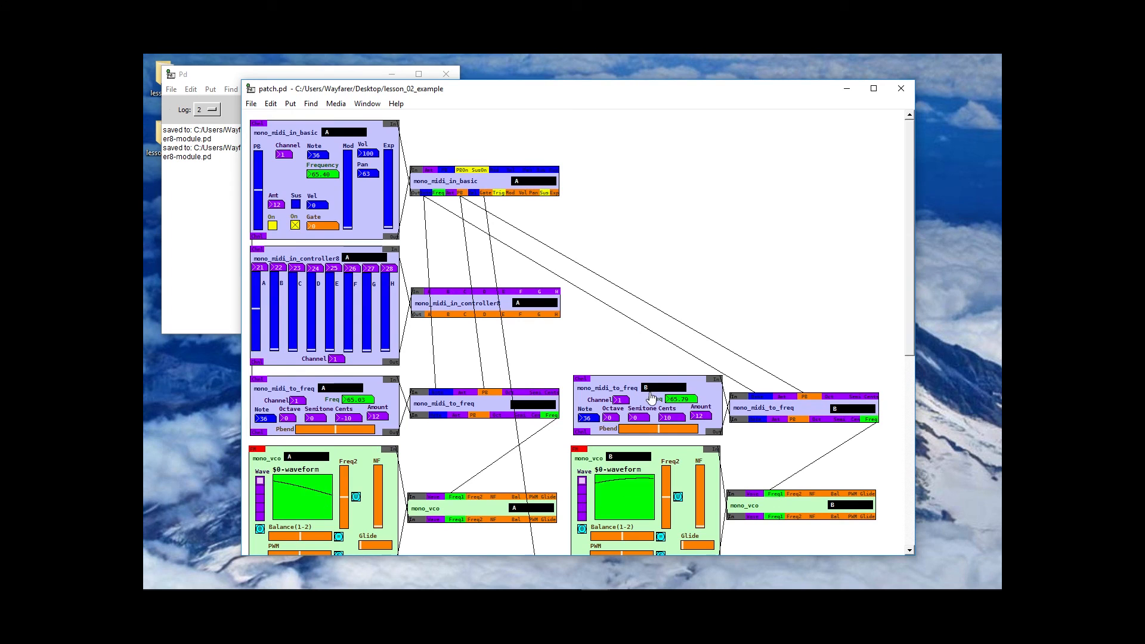
pyautogui.scroll(-3, 631, 404)
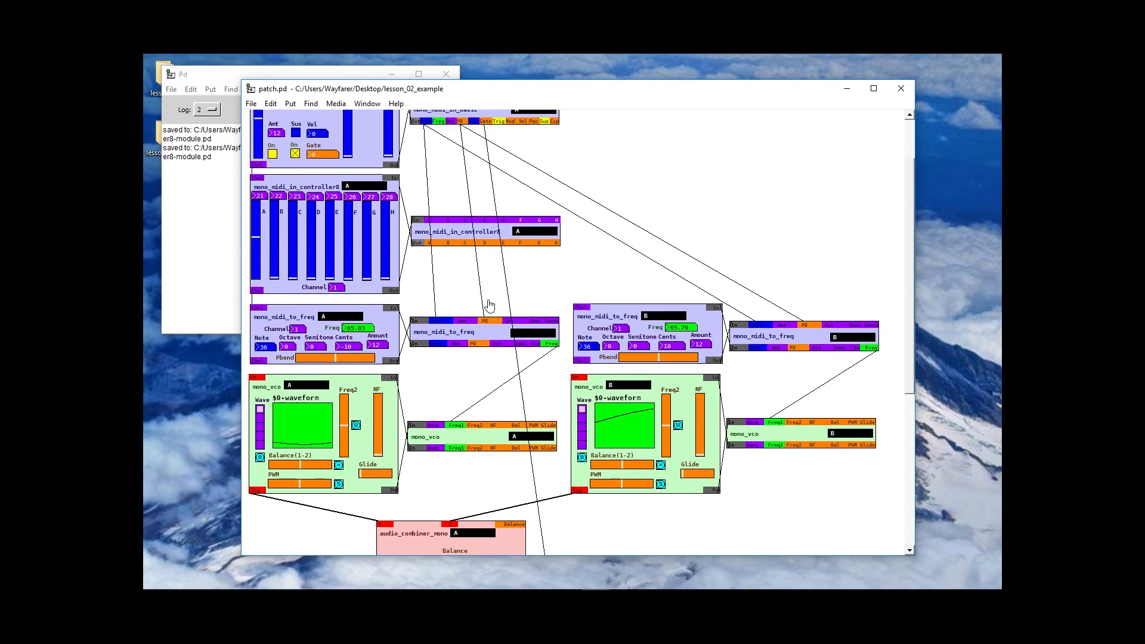
pyautogui.scroll(2, 465, 266)
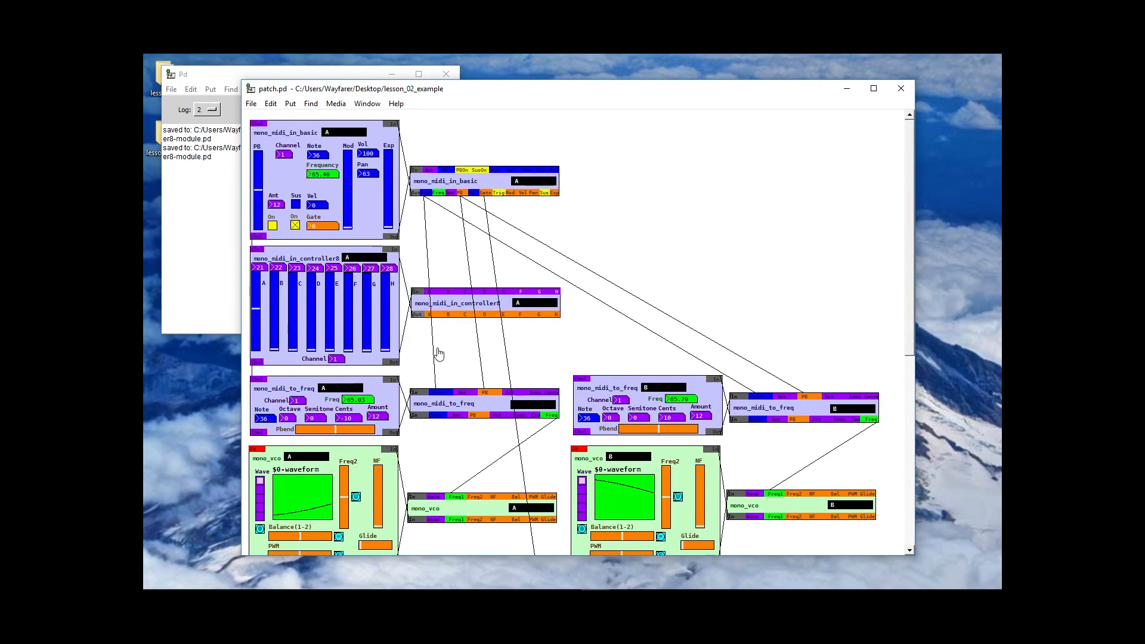
pyautogui.scroll(-3, 436, 352)
pyautogui.scroll(-3, 436, 350)
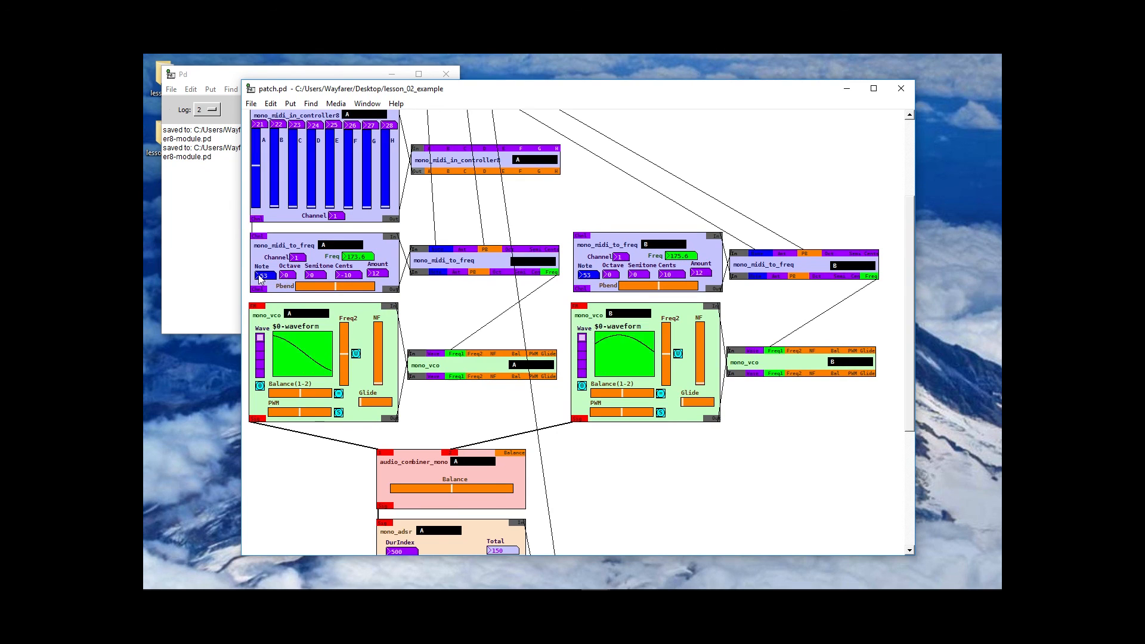
pyautogui.moveTo(263, 280); pyautogui.dragTo(264, 279)
pyautogui.click(261, 355)
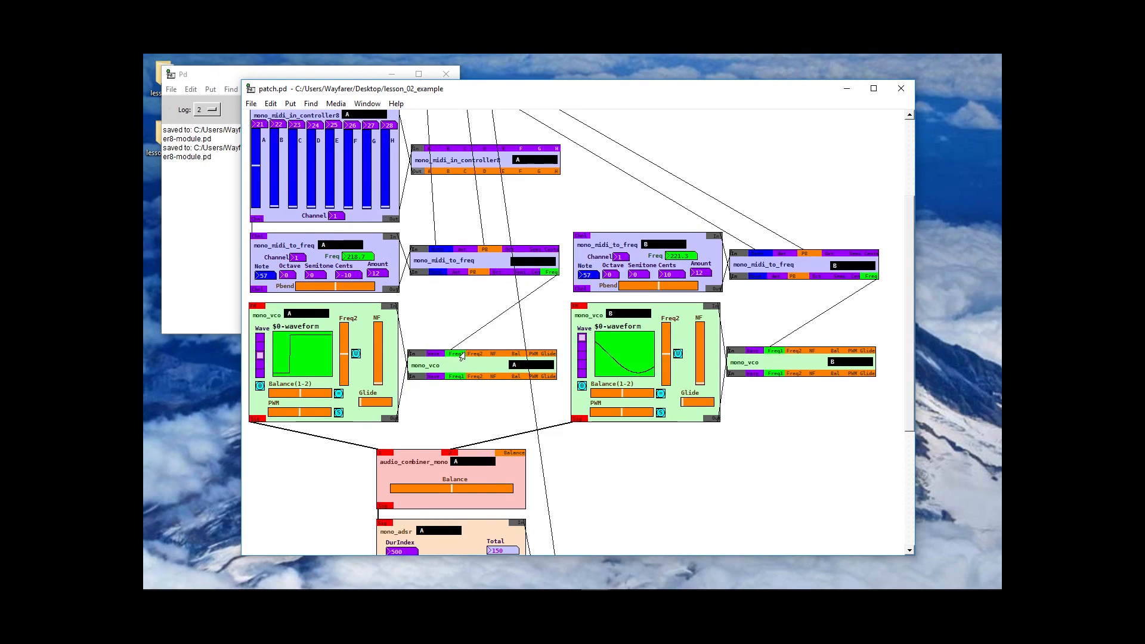
pyautogui.click(583, 356)
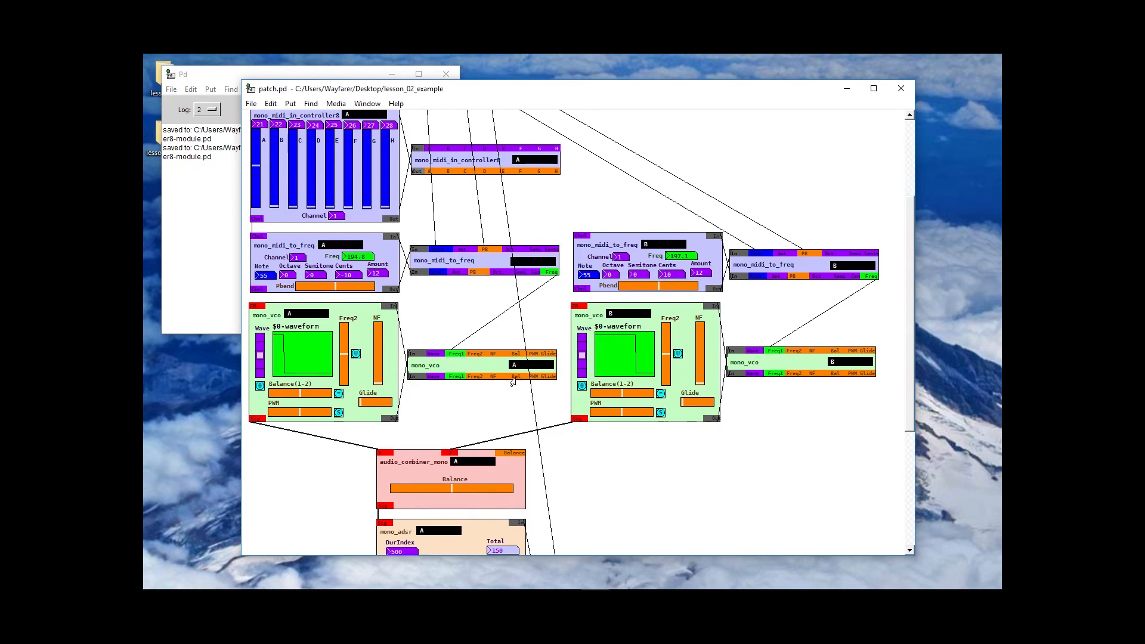
# - Raise the Sus slider of the mono_adsr module to about half of its range
pyautogui.scroll(-5, 463, 381)
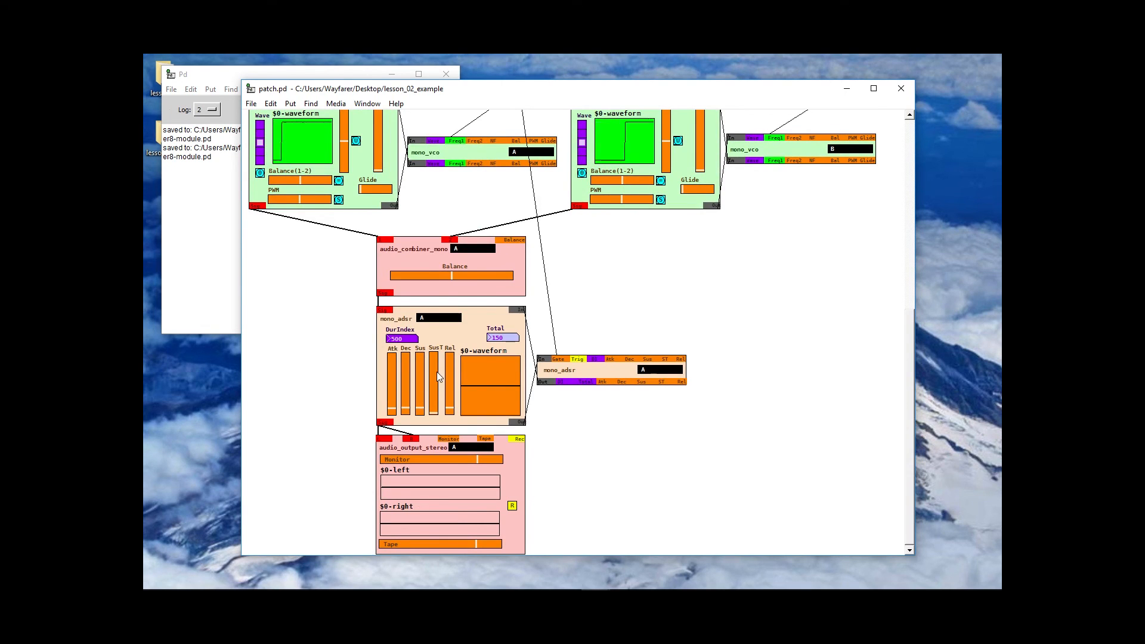
pyautogui.scroll(2, 437, 371)
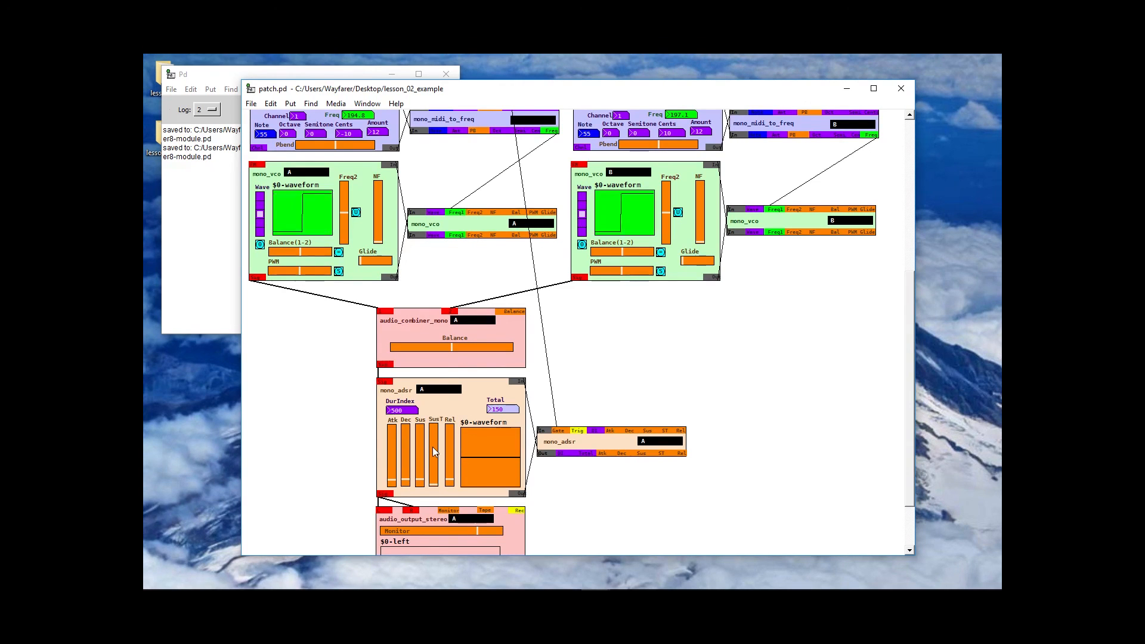
pyautogui.scroll(-3, 432, 447)
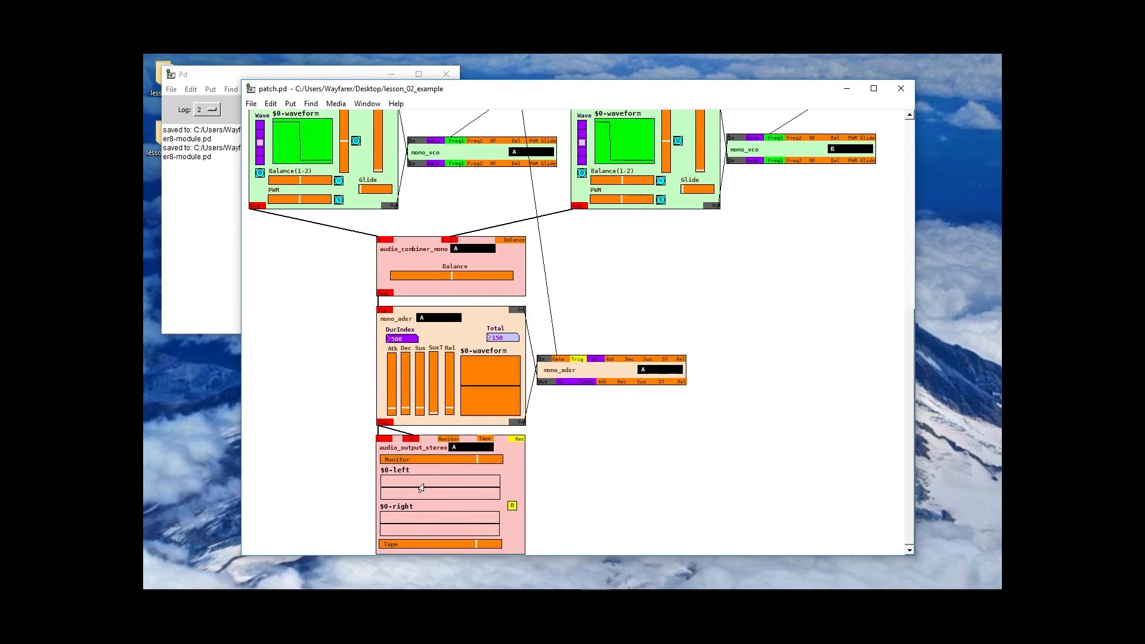
pyautogui.scroll(4, 419, 498)
pyautogui.scroll(-3, 421, 487)
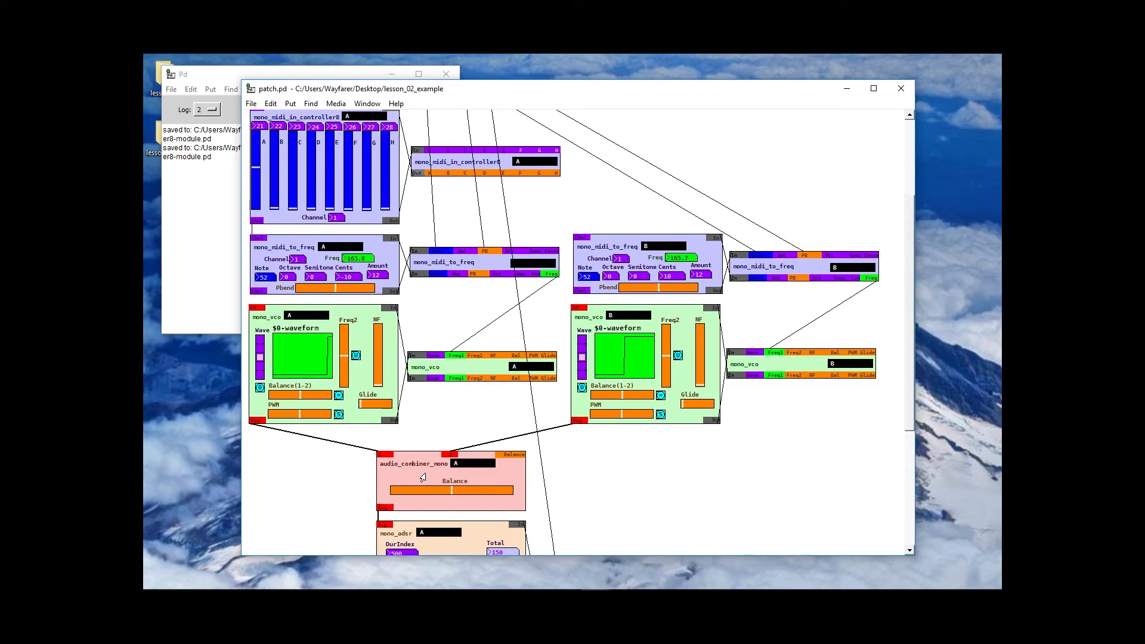
pyautogui.scroll(-3, 422, 483)
pyautogui.scroll(-6, 422, 472)
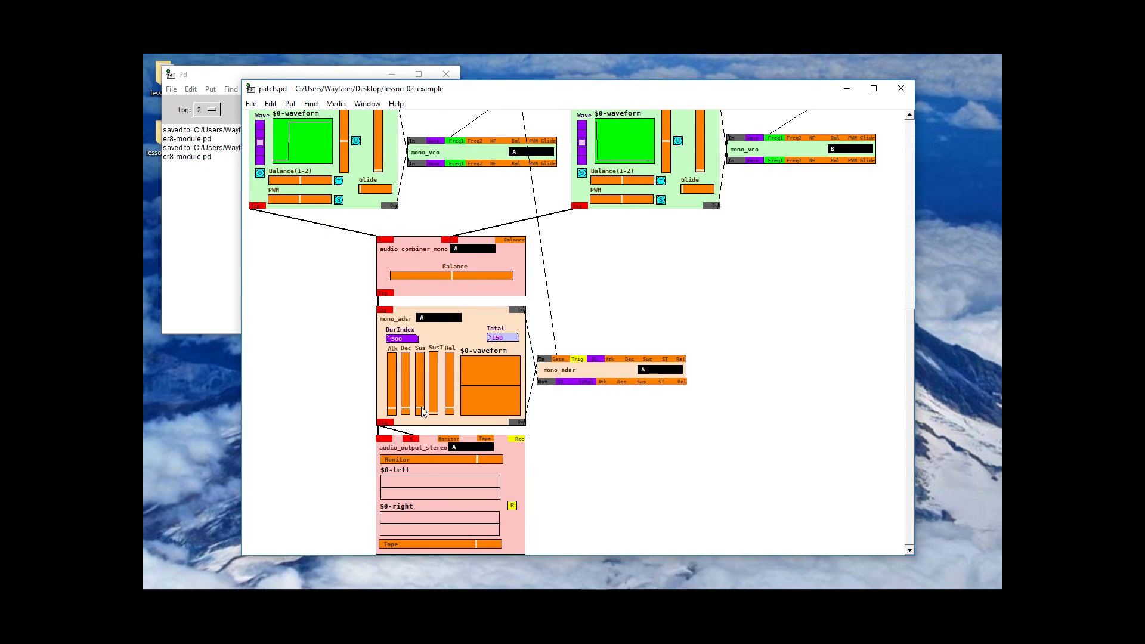
pyautogui.moveTo(420, 410); pyautogui.dragTo(423, 388)
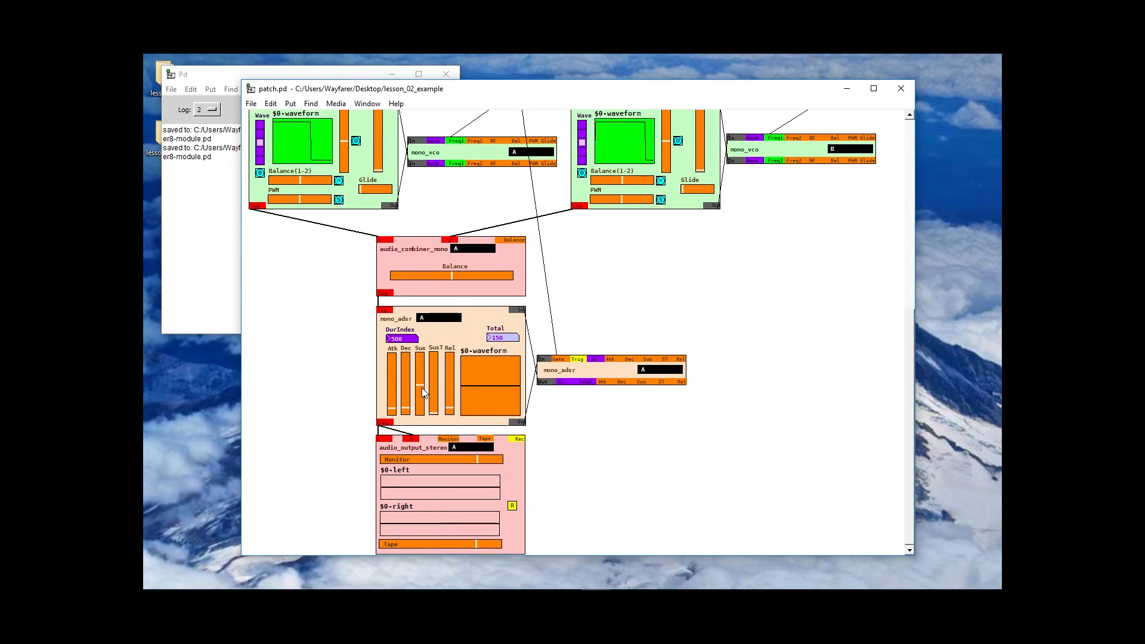
# - Try mono_midi_to_freq A one octave lower and return its Octave value to 0
pyautogui.scroll(2, 421, 388)
pyautogui.scroll(2, 424, 387)
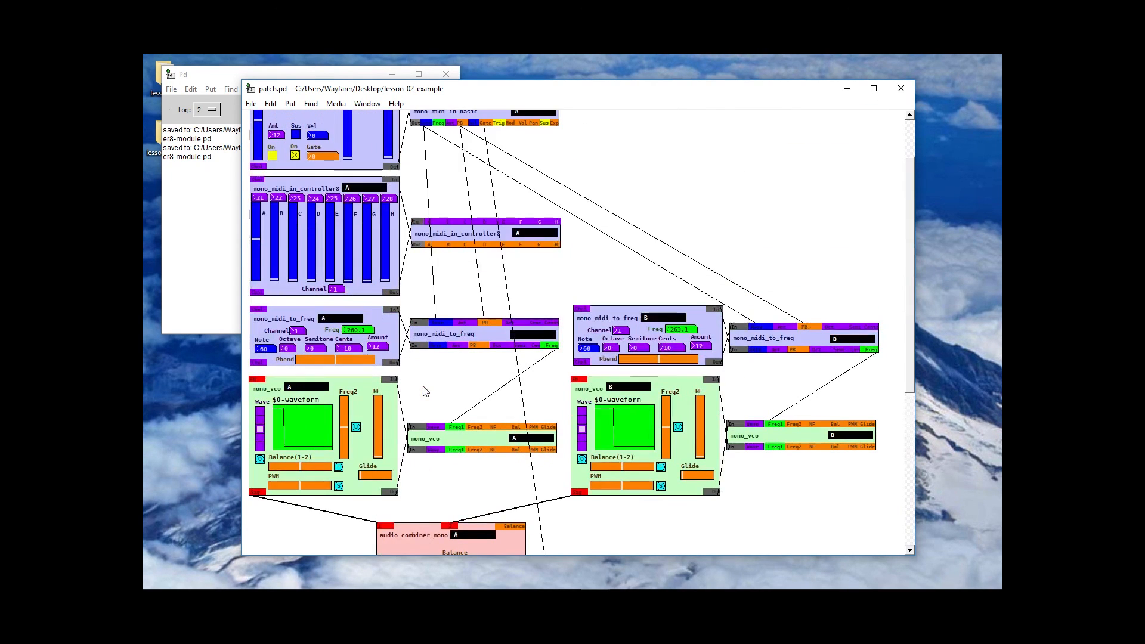
pyautogui.scroll(-1, 424, 388)
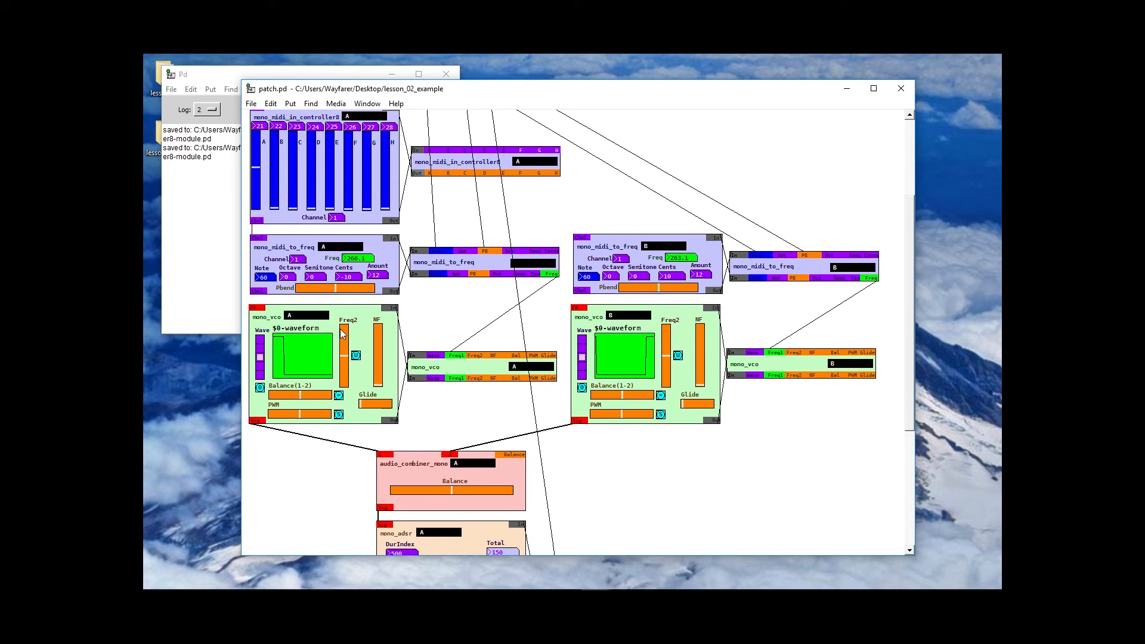
pyautogui.click(287, 280)
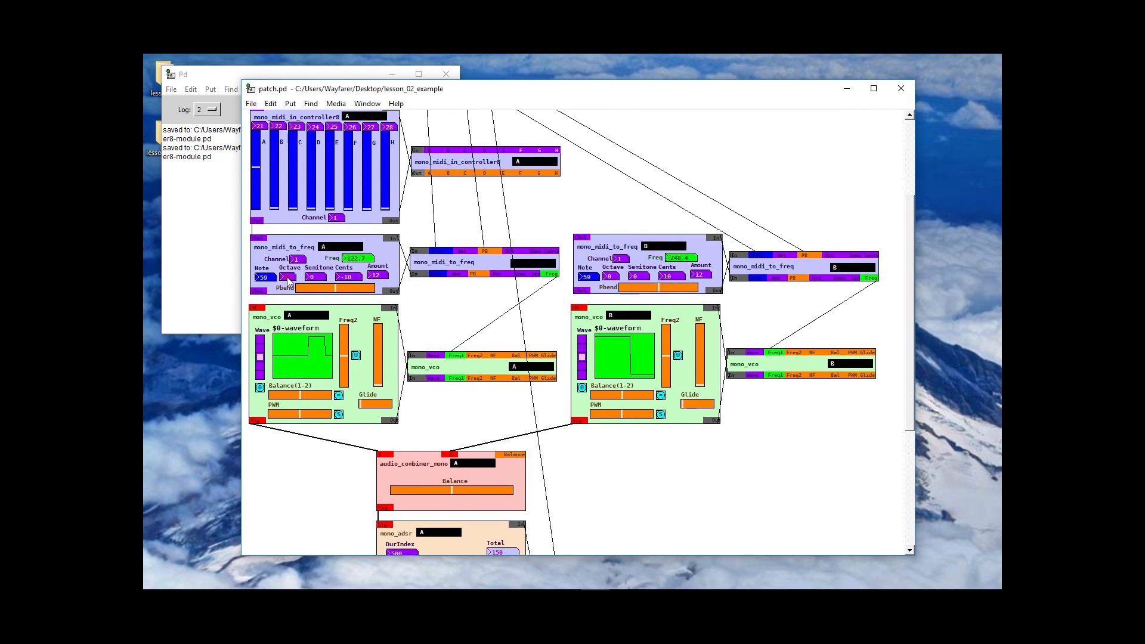
pyautogui.moveTo(287, 278); pyautogui.dragTo(288, 277)
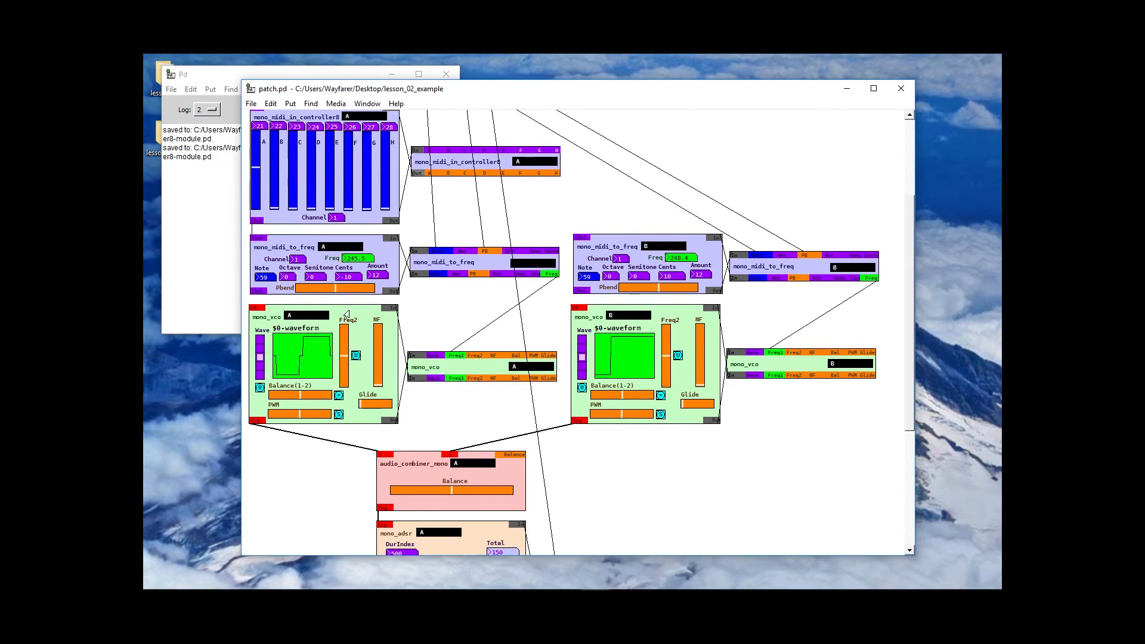
# - Set the Semitone value of mono_midi_to_freq A to 7
pyautogui.click(316, 277)
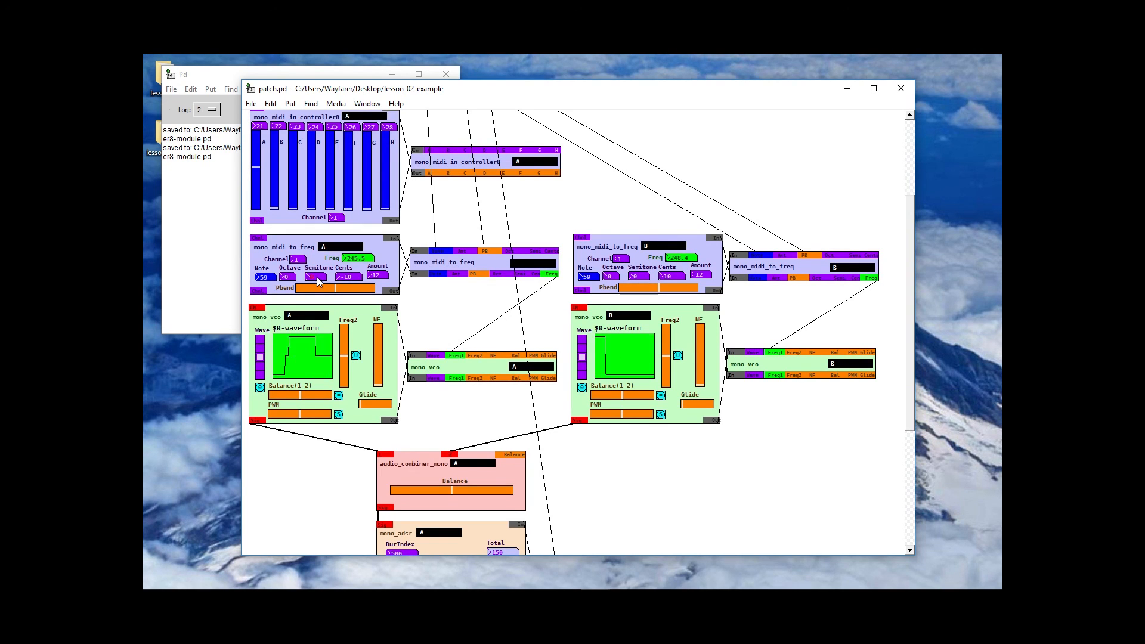
pyautogui.write('7')
pyautogui.press('Return')
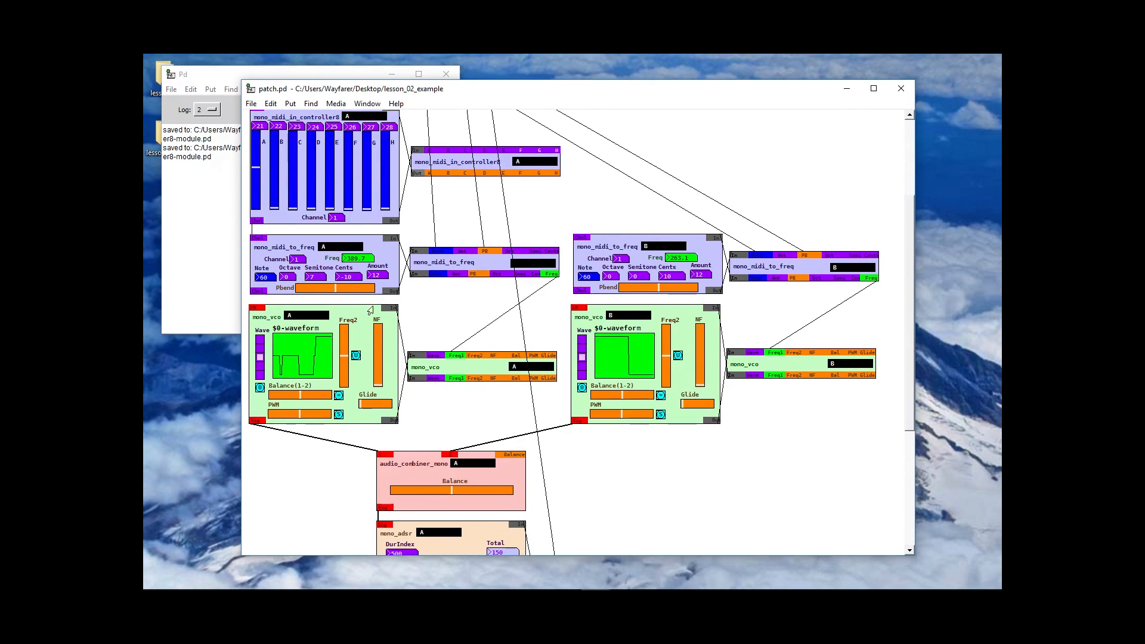
# - Reset the Semitone value of mono_midi_to_freq A to 0
pyautogui.scroll(5, 383, 350)
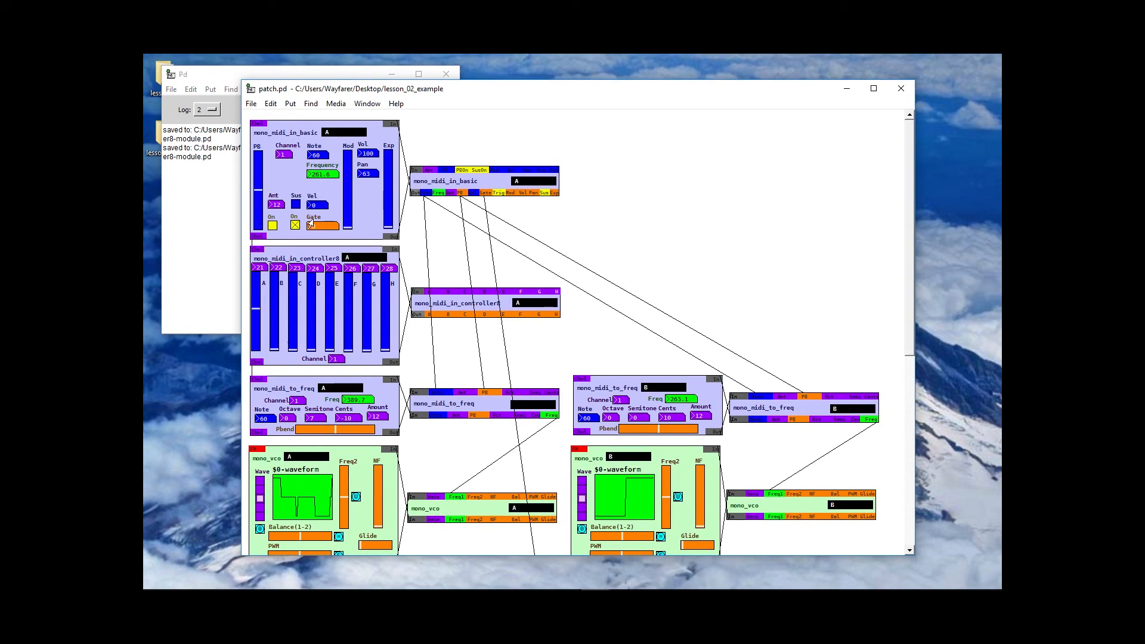
pyautogui.scroll(-2, 415, 256)
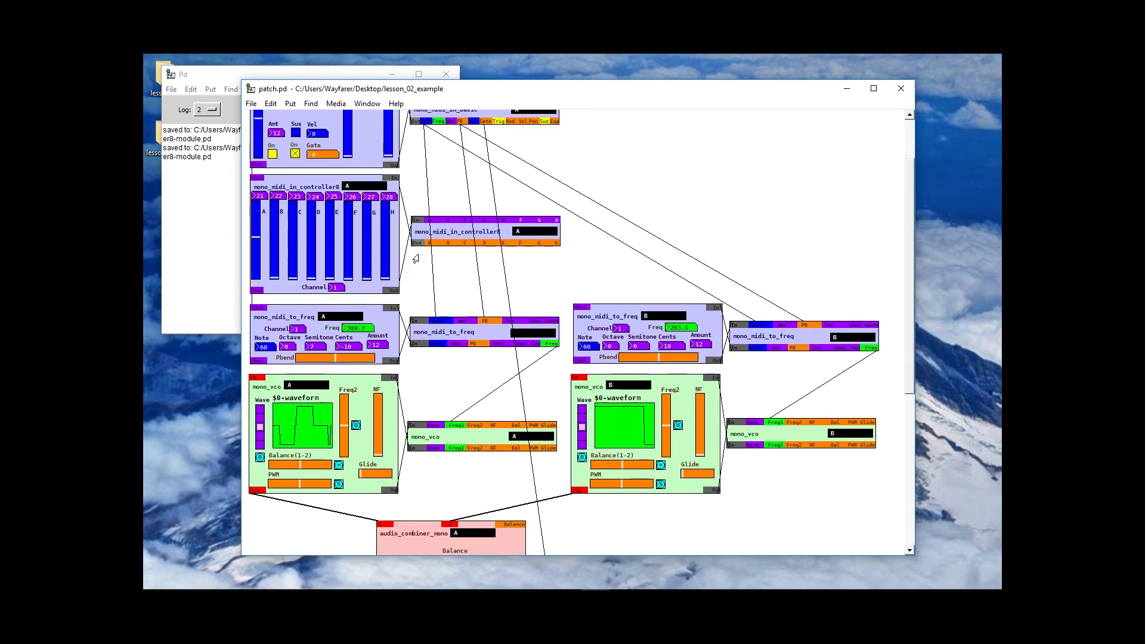
pyautogui.scroll(2, 416, 259)
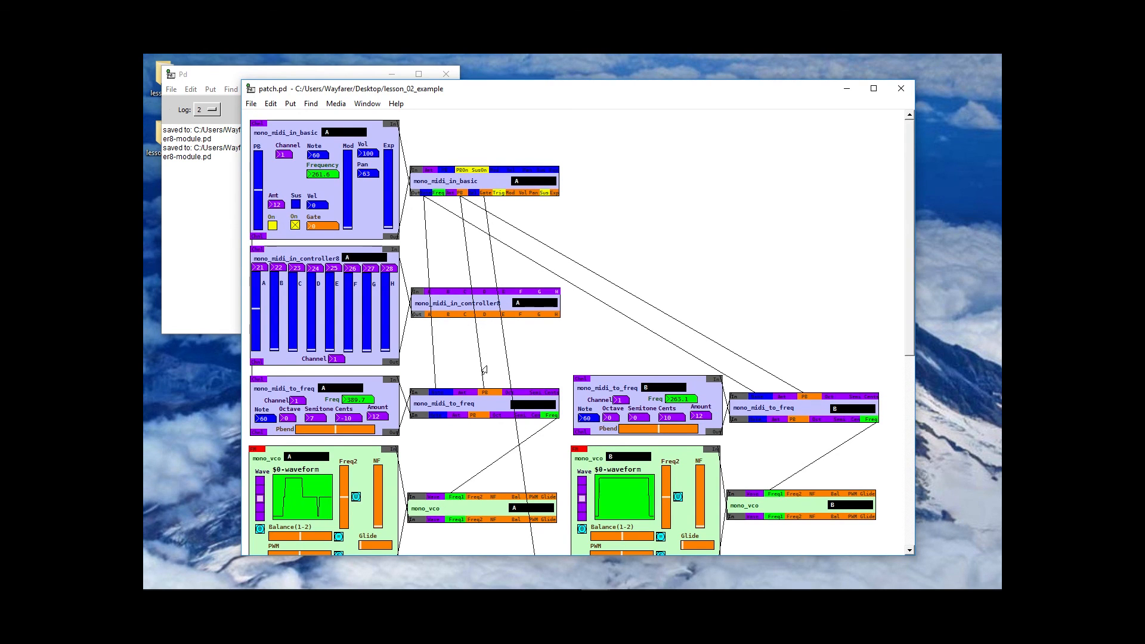
pyautogui.scroll(-3, 485, 288)
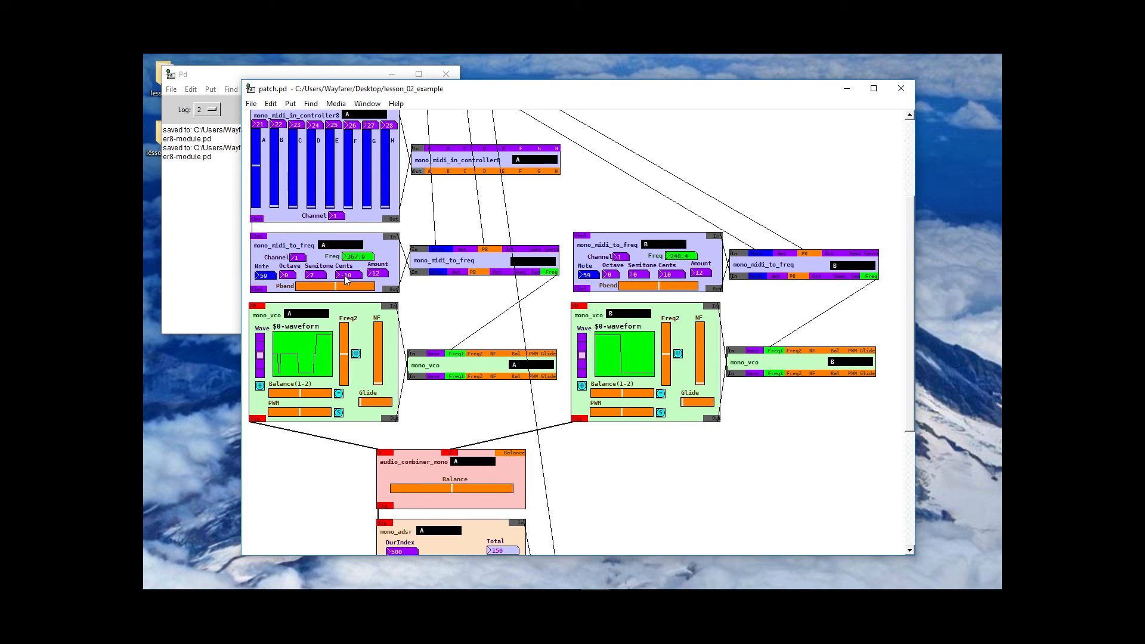
pyautogui.click(315, 275)
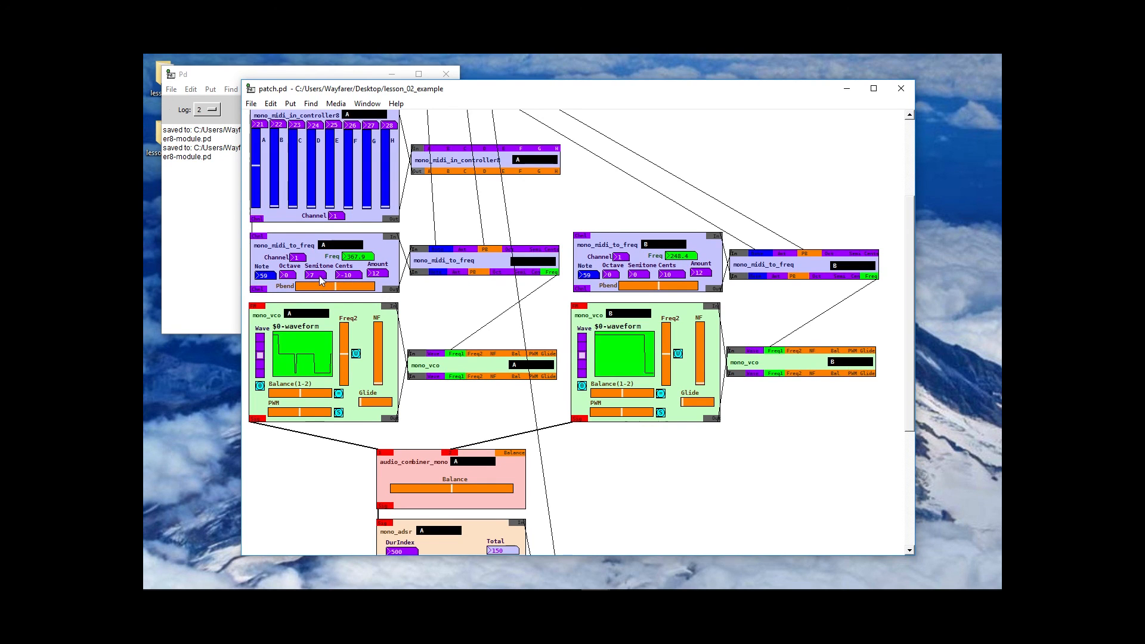
pyautogui.write('0')
pyautogui.press('Return')
# - Reduce the detuning by setting Cents to -3 in mono_midi_to_freq A and 3 in mono_midi_to_freq B
pyautogui.click(670, 275)
pyautogui.click(676, 276)
pyautogui.scroll(4, 344, 341)
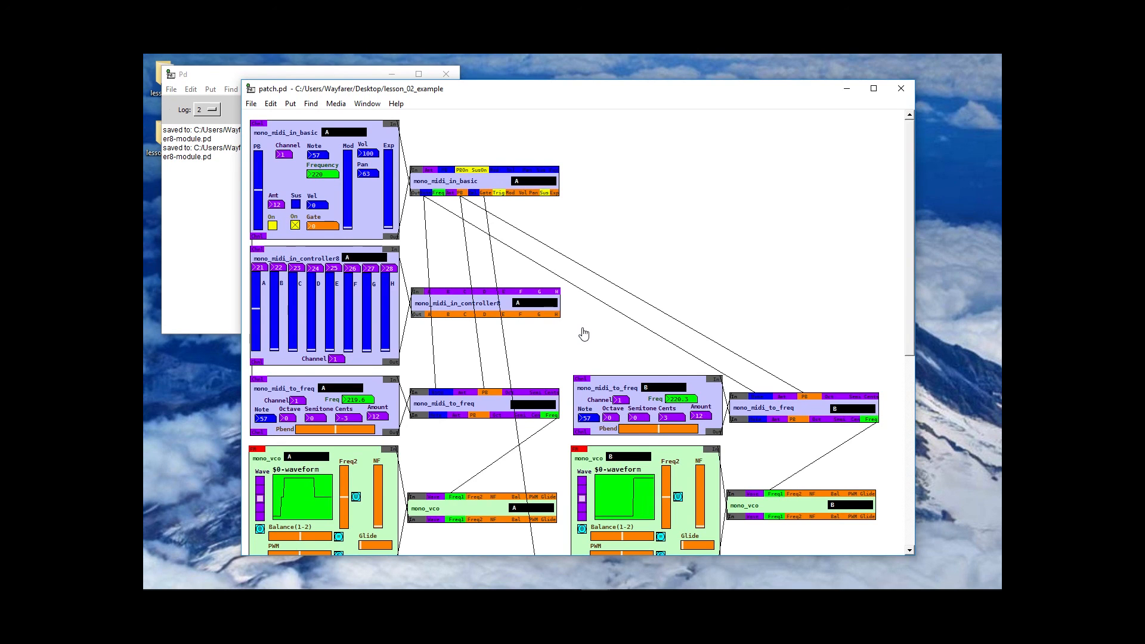
# - Connect the A outlet of mono_midi_in_controller8 to the Balance inlet of audio_combiner_mono
pyautogui.scroll(-3, 584, 334)
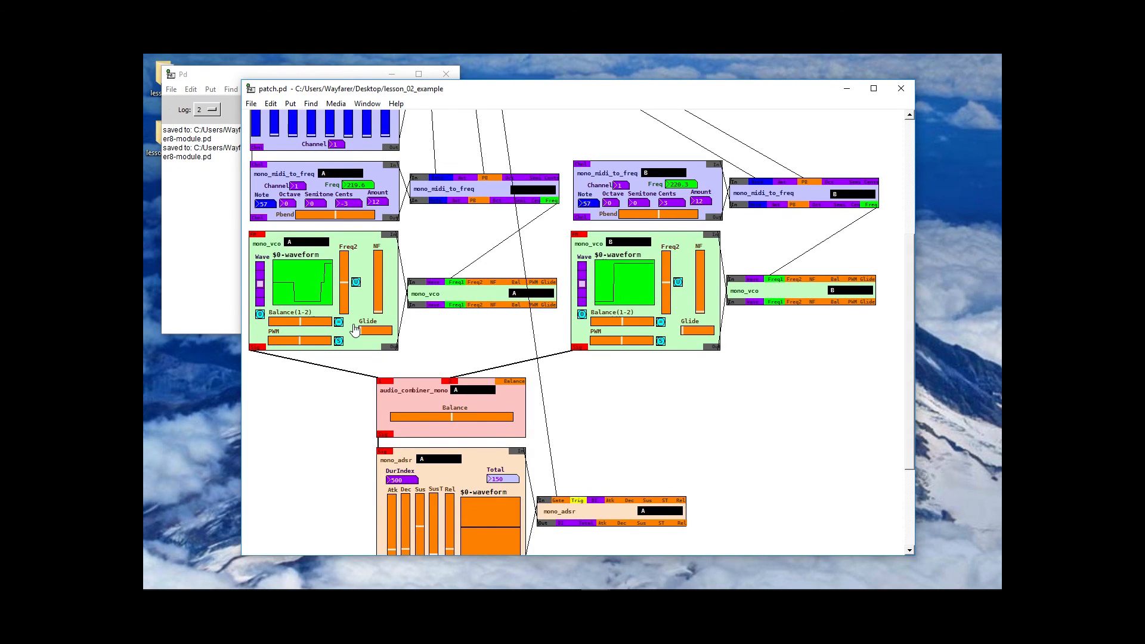
pyautogui.scroll(2, 364, 328)
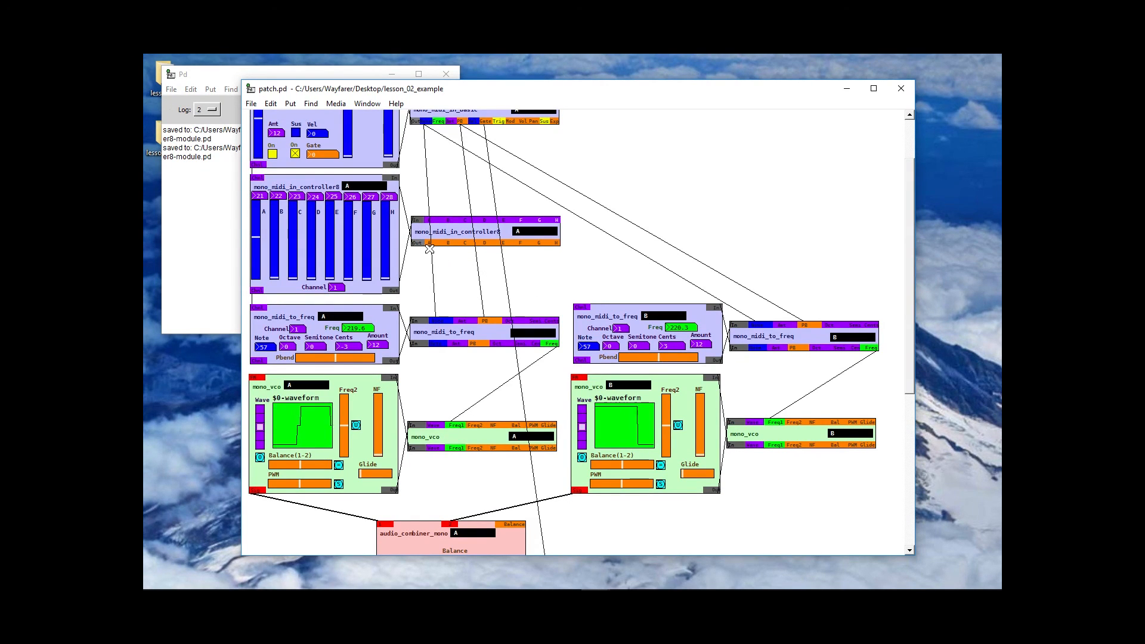
pyautogui.moveTo(434, 260); pyautogui.dragTo(508, 383)
pyautogui.scroll(-2, 466, 406)
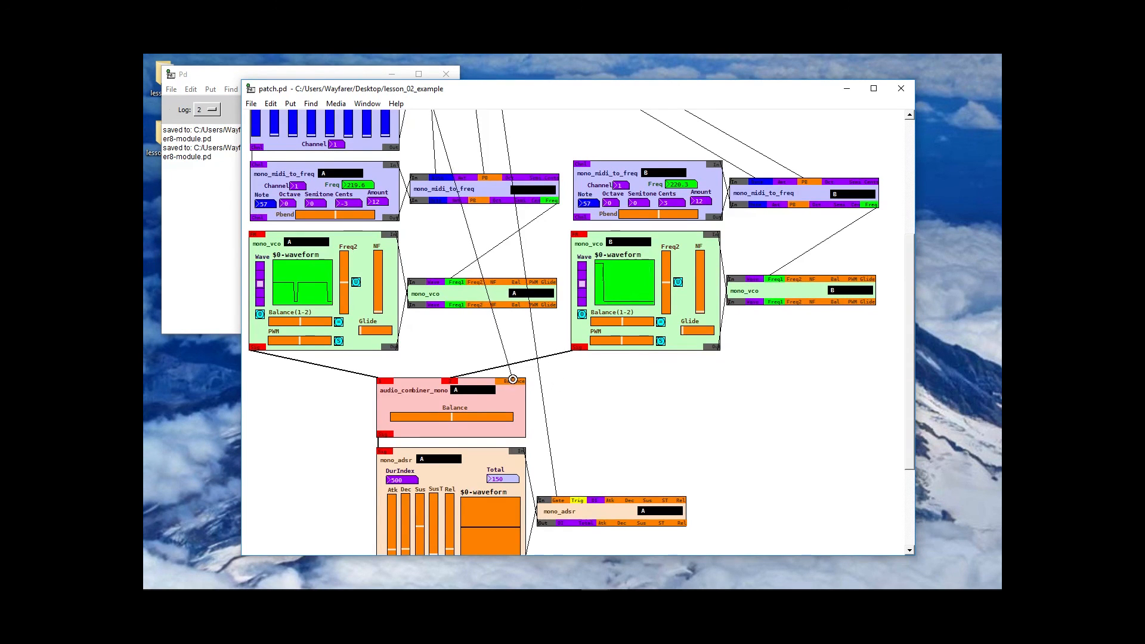
pyautogui.scroll(5, 468, 384)
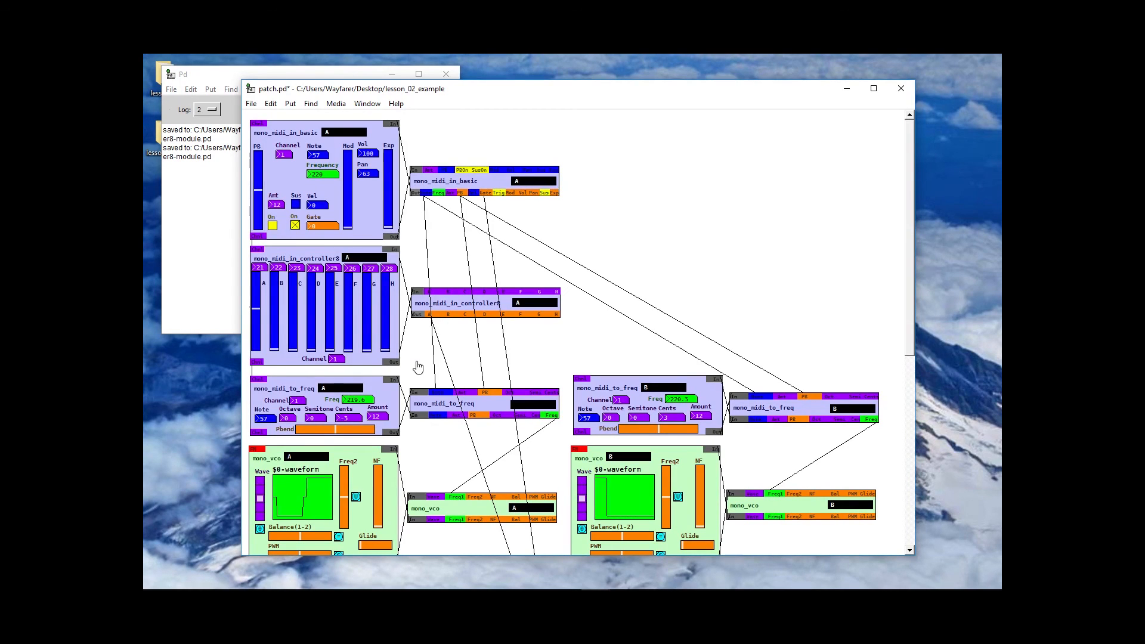
# - Set the Wave of mono_vco B to sawtooth and the Wave of mono_vco A to sine
pyautogui.scroll(-4, 424, 363)
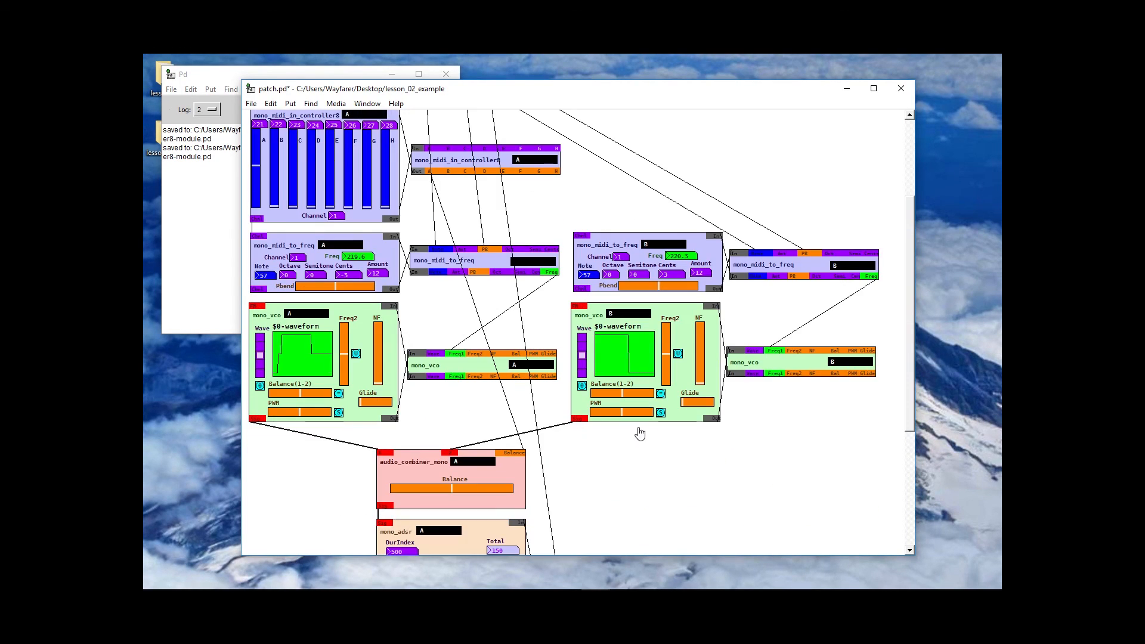
pyautogui.scroll(-2, 632, 434)
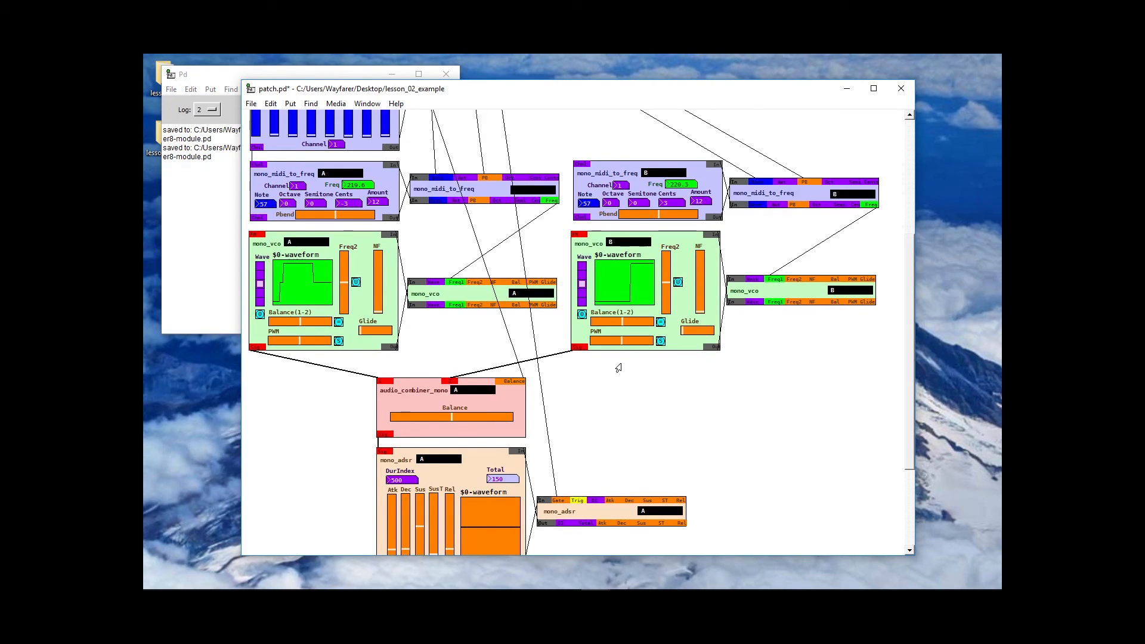
pyautogui.click(582, 293)
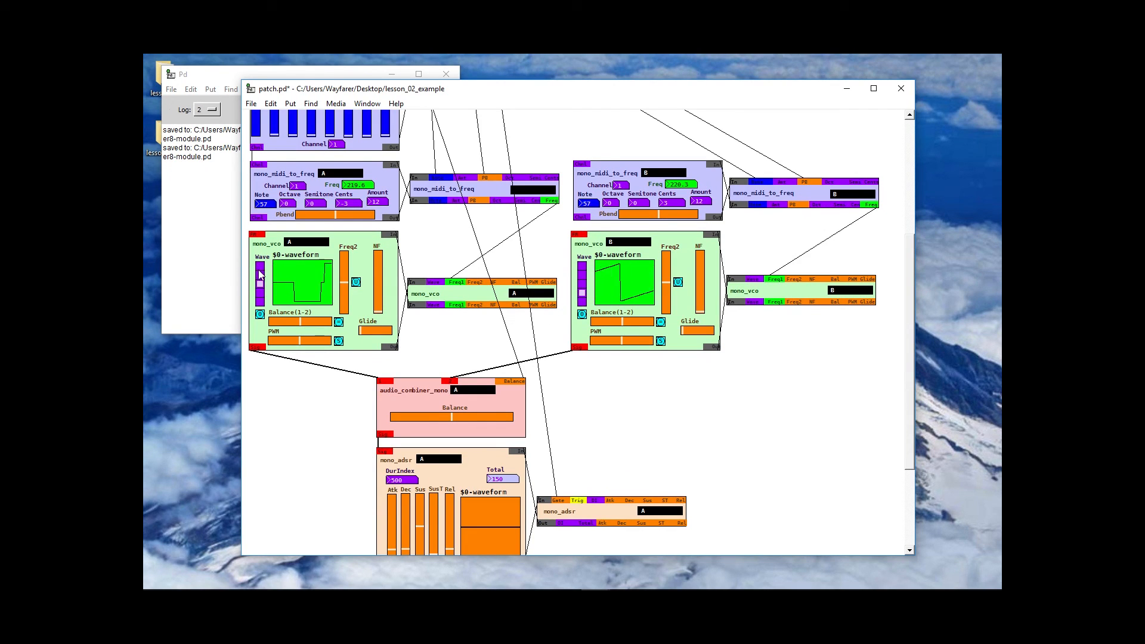
pyautogui.moveTo(259, 283); pyautogui.dragTo(258, 271)
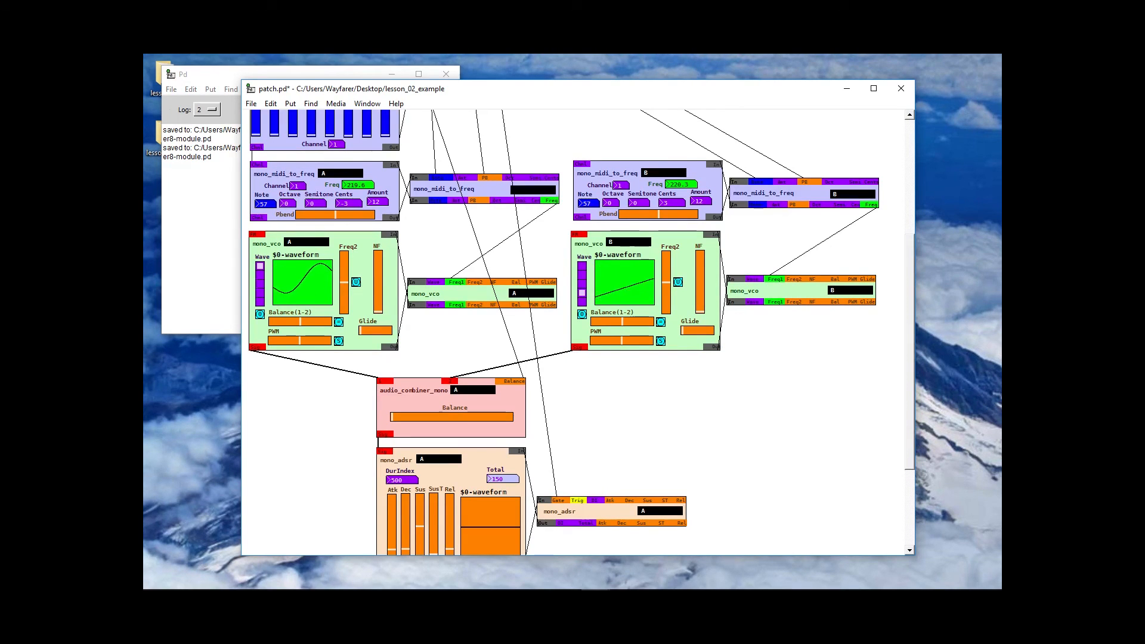
# - Save patch.pd with the changed oscillator waveforms
pyautogui.click(508, 590)
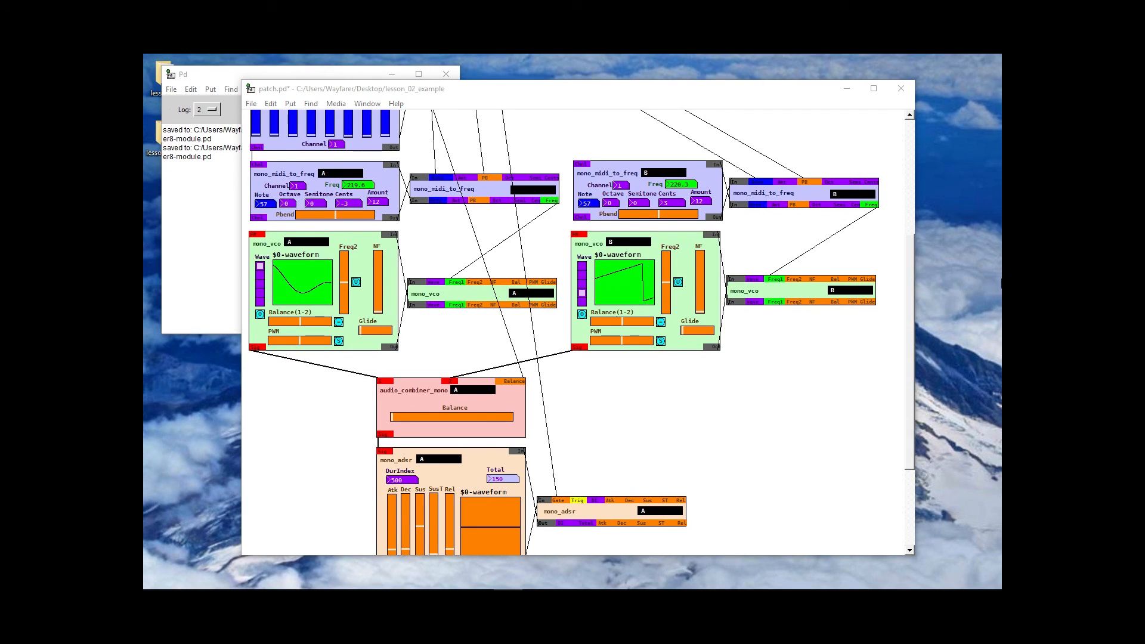
pyautogui.click(463, 365)
pyautogui.scroll(3, 464, 365)
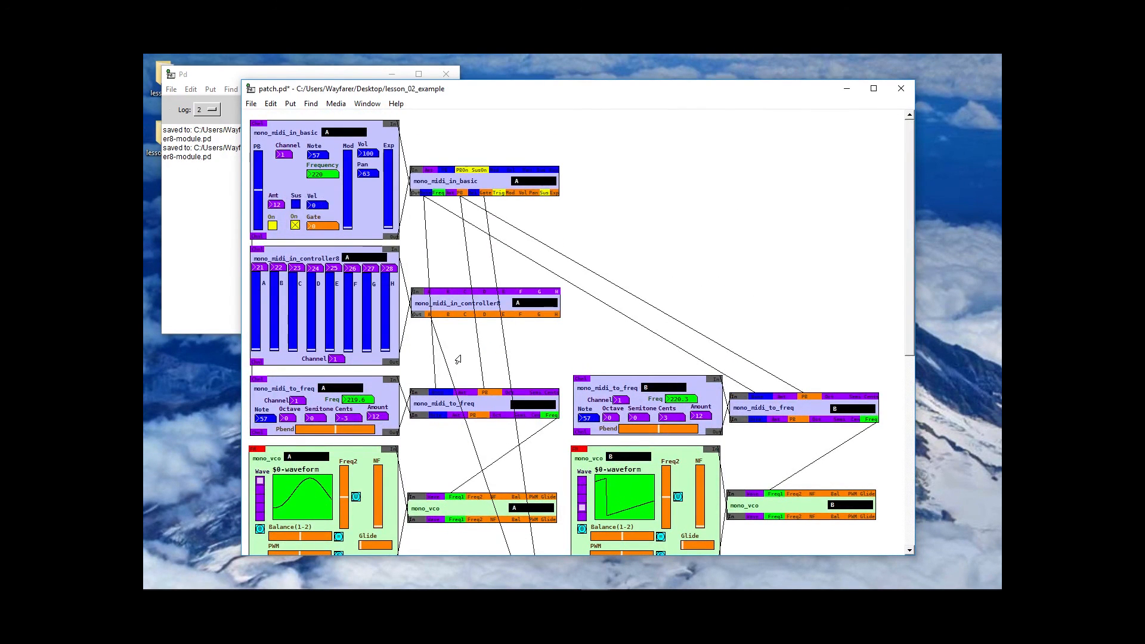
pyautogui.hotkey('ctrl', 's')
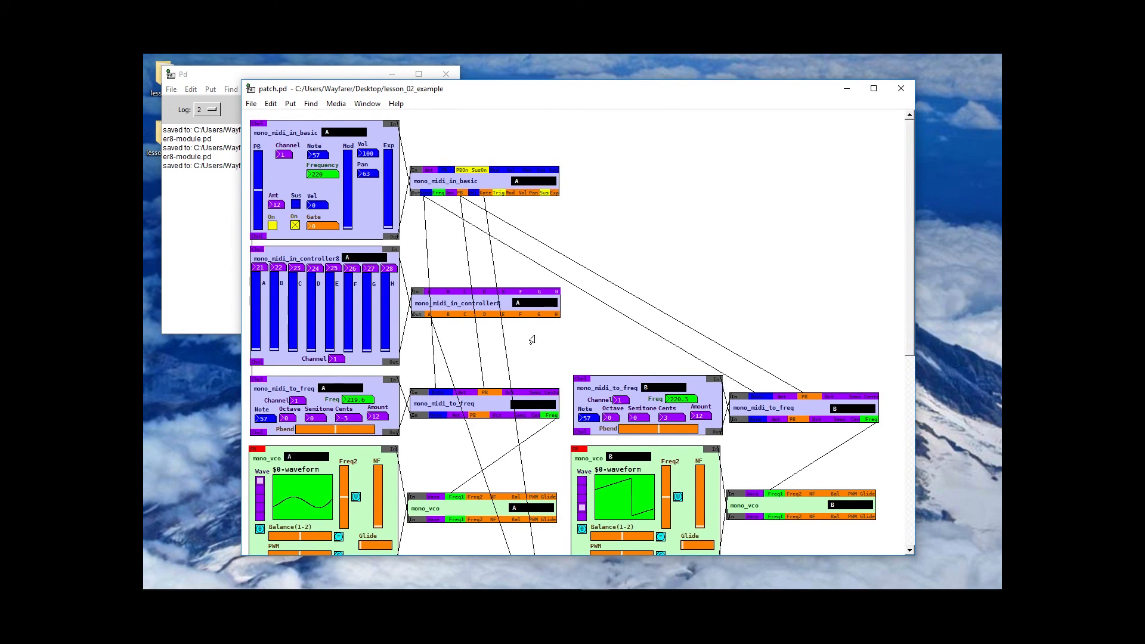
# - Connect the B outlet of mono_midi_in_controller8 to the PWM inlet of mono_vco A
pyautogui.scroll(-4, 530, 341)
pyautogui.scroll(-2, 529, 341)
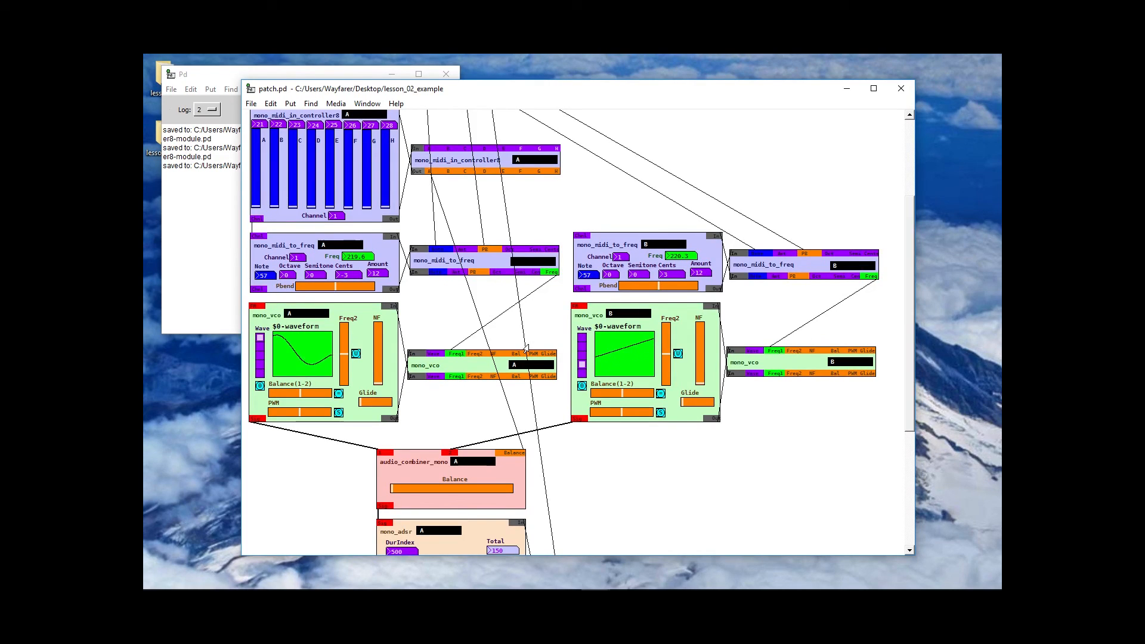
pyautogui.scroll(-3, 526, 349)
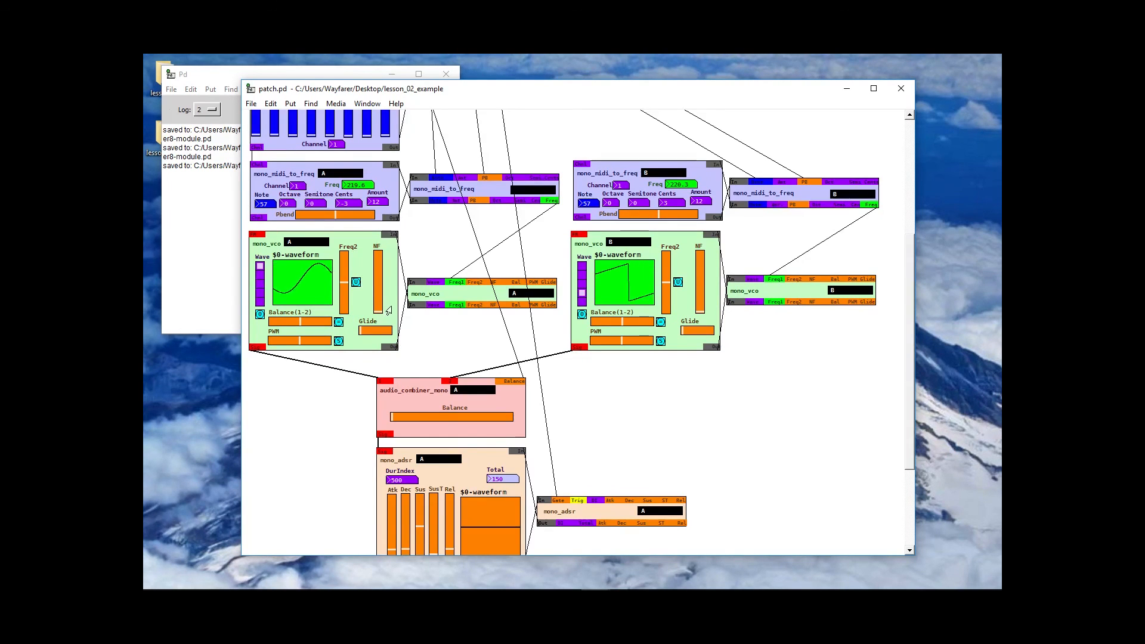
pyautogui.scroll(6, 389, 311)
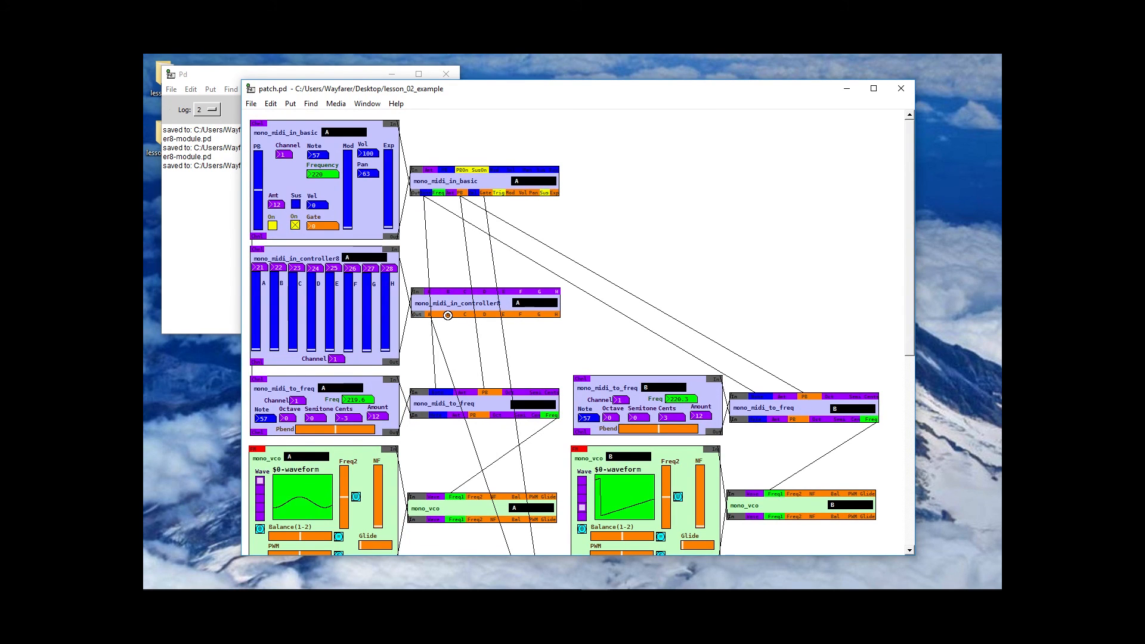
pyautogui.moveTo(448, 315); pyautogui.dragTo(534, 495)
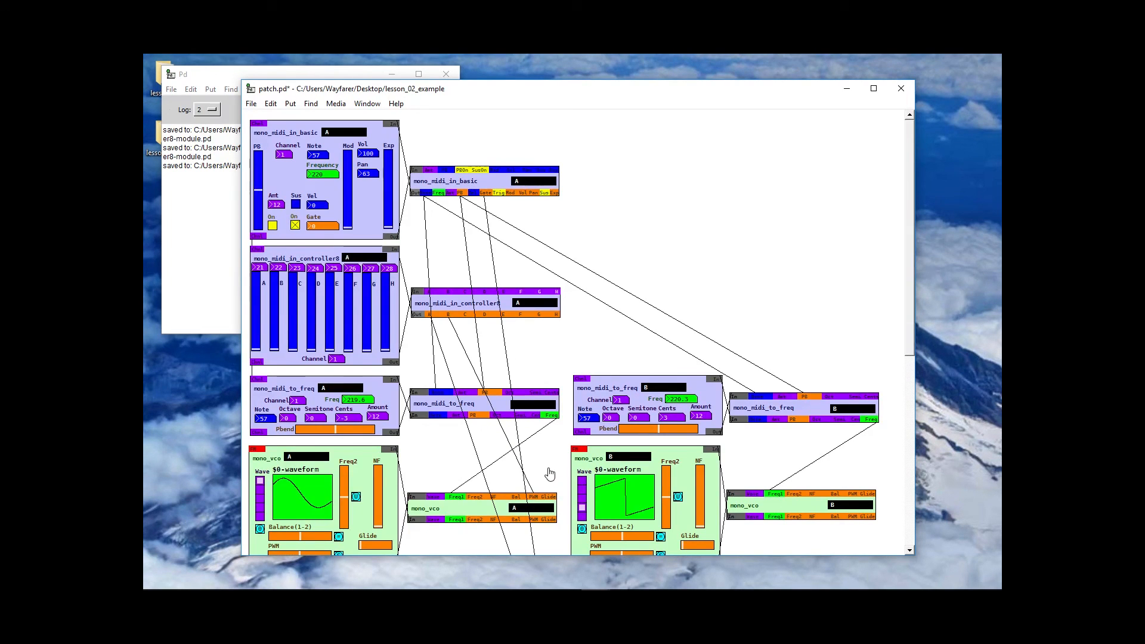
# - Set the Wave of mono_vco A to pulse and save the patch
pyautogui.scroll(-3, 548, 474)
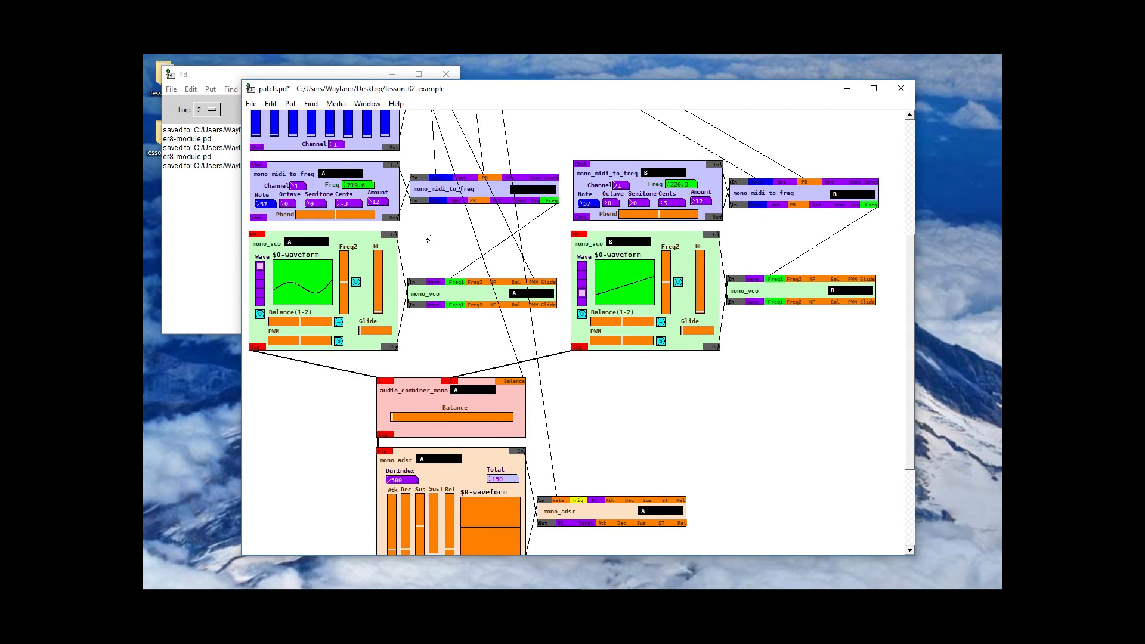
pyautogui.click(259, 285)
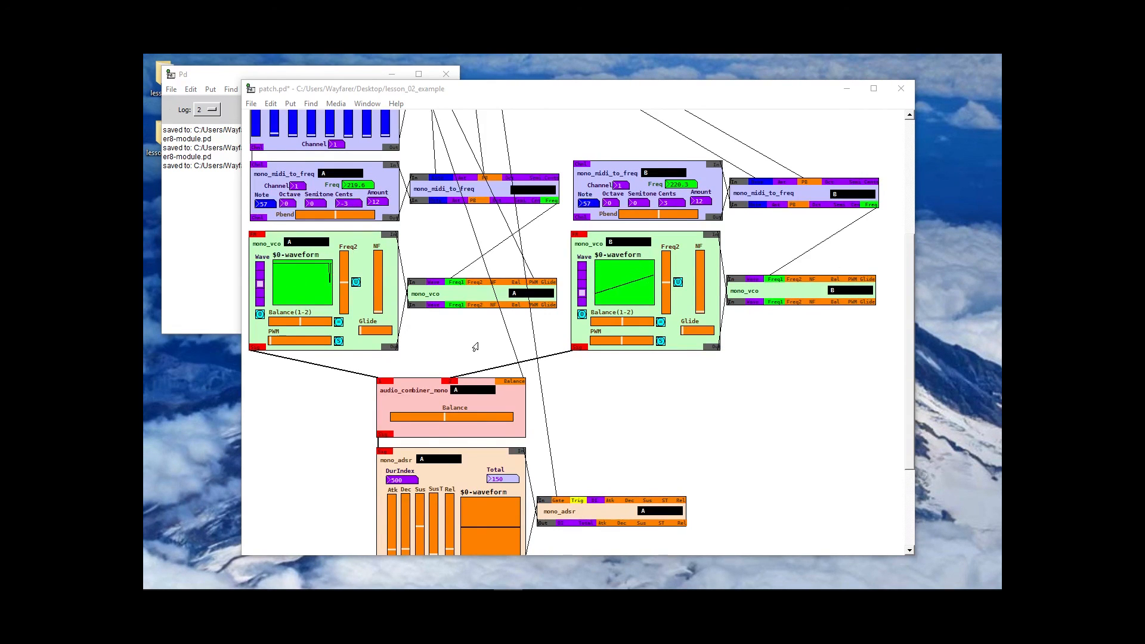
pyautogui.hotkey('ctrl', 's')
# - Review the whole module chain of the patch, from the MIDI input modules to audio_output_stereo
pyautogui.scroll(5, 471, 343)
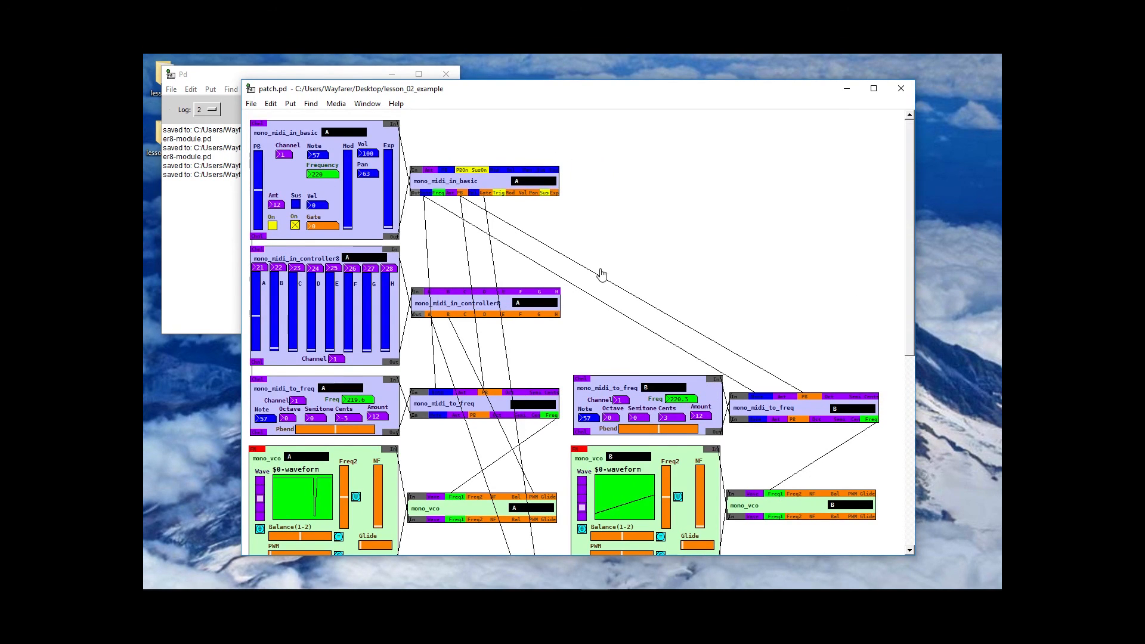
pyautogui.scroll(-3, 602, 274)
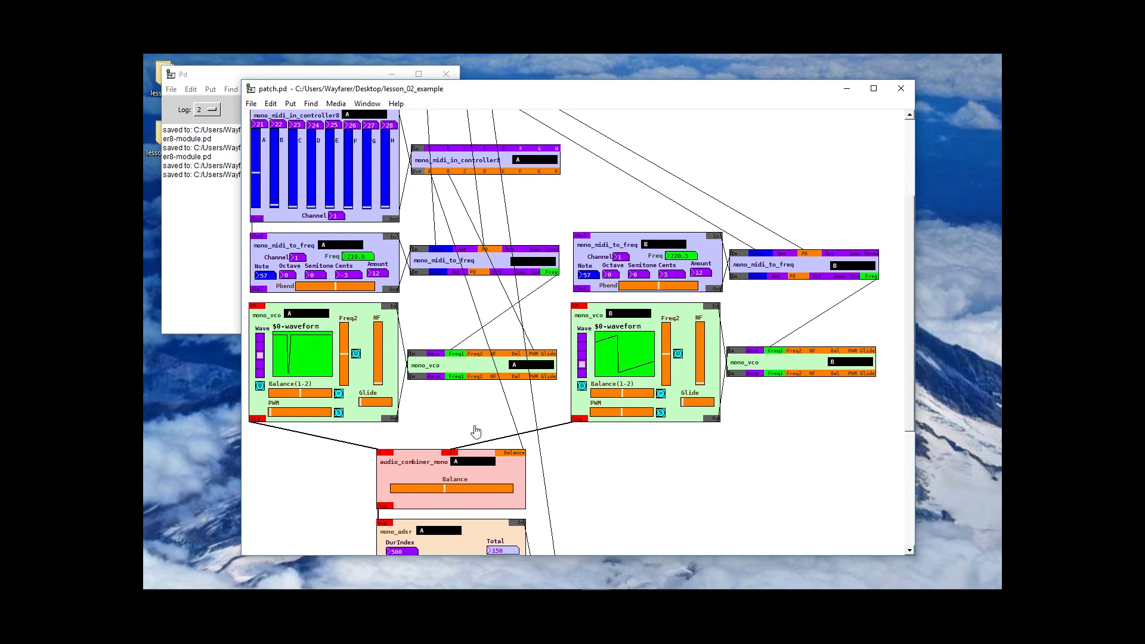
pyautogui.scroll(-4, 478, 433)
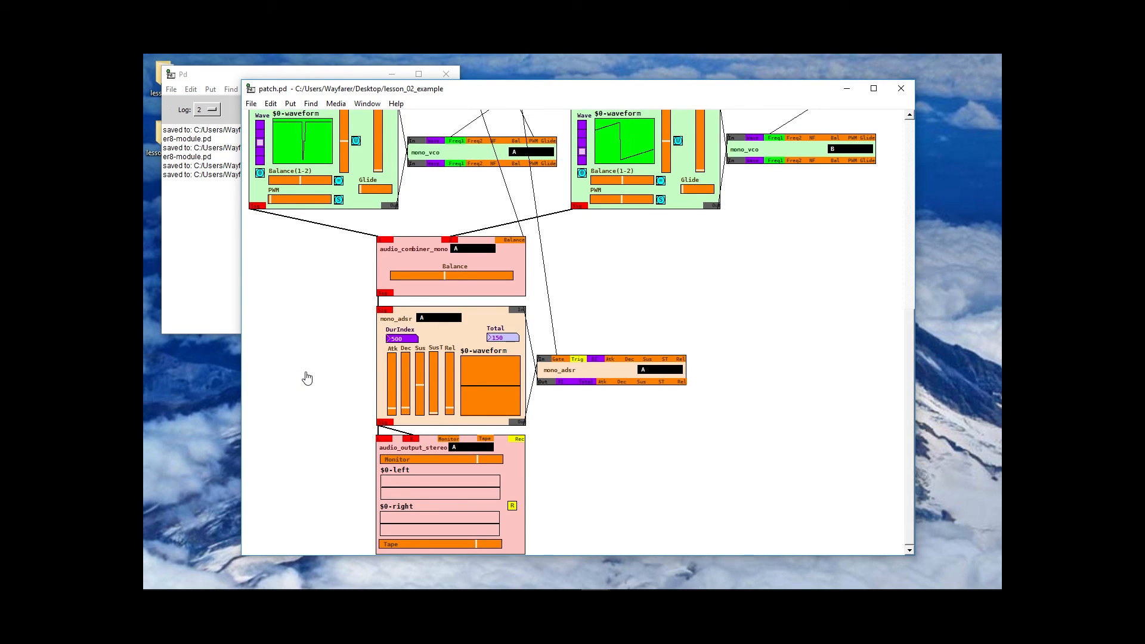
pyautogui.scroll(5, 307, 378)
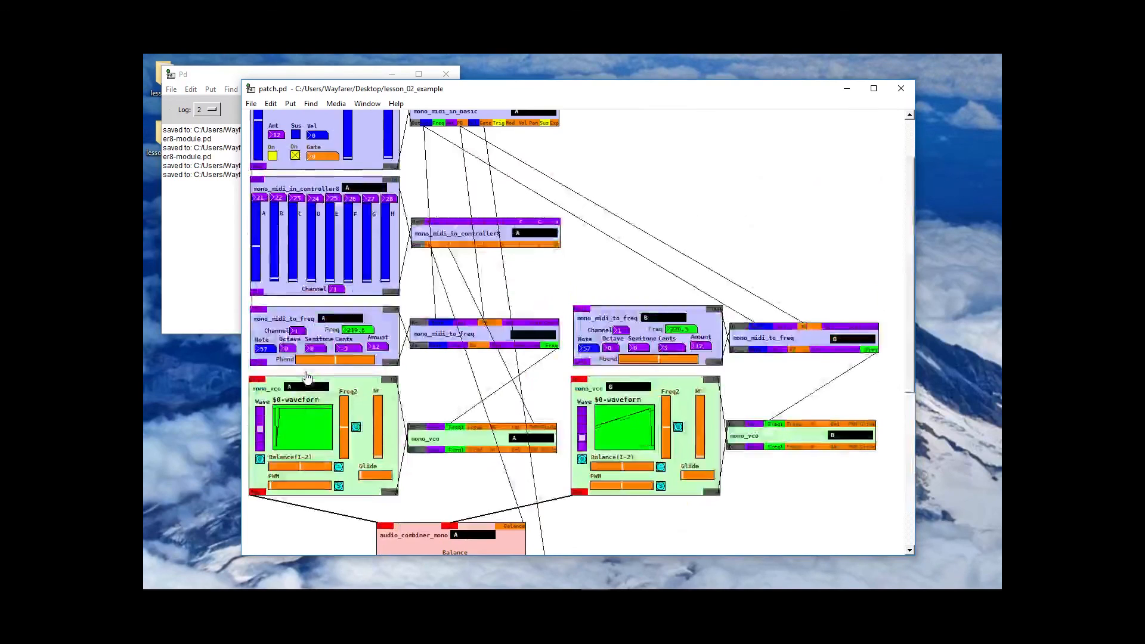
pyautogui.scroll(2, 307, 378)
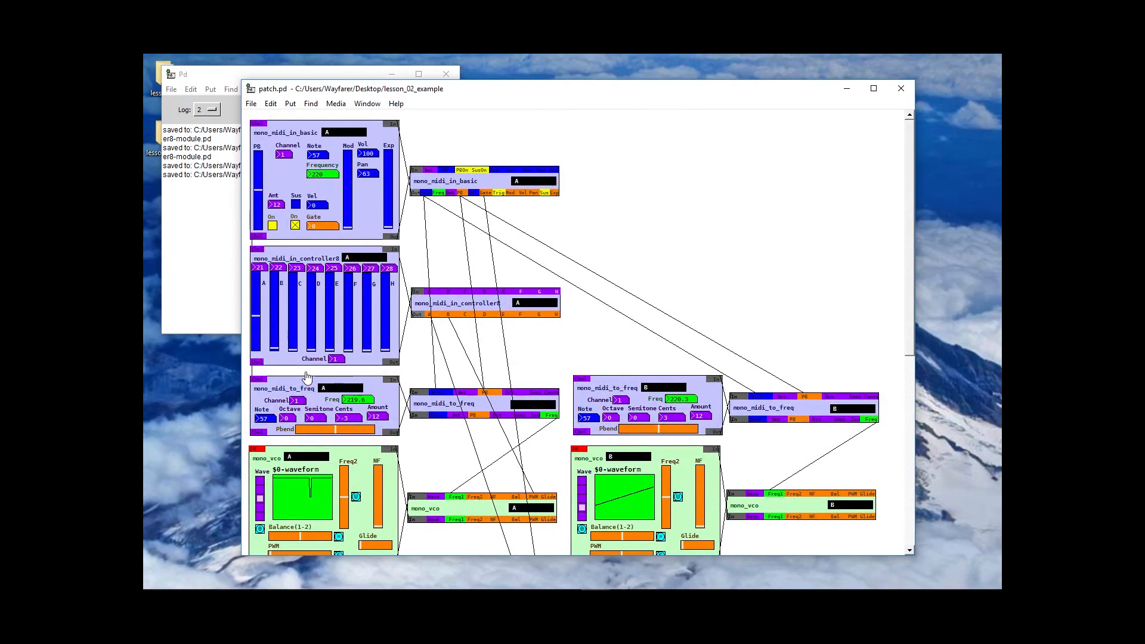
pyautogui.scroll(-1, 307, 379)
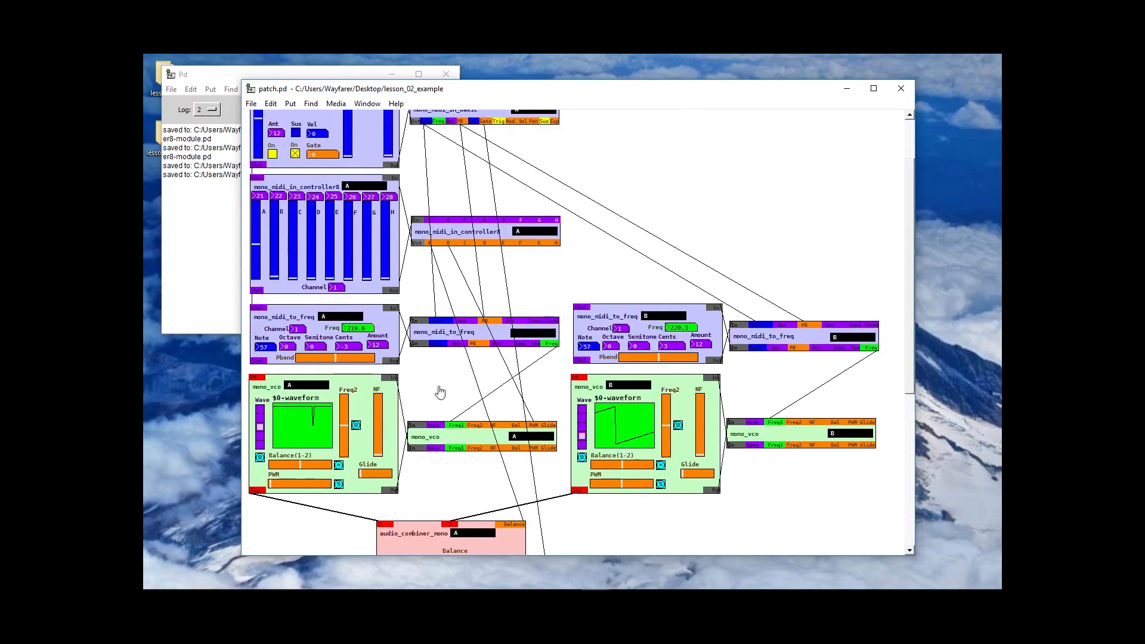
pyautogui.scroll(1, 439, 392)
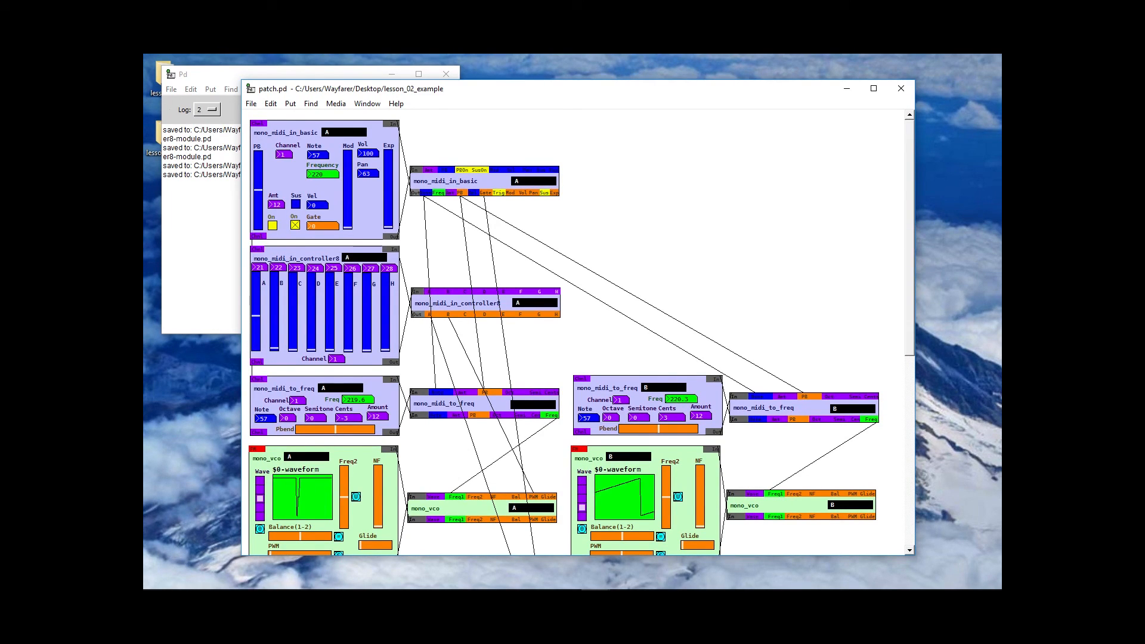
# - Move the patch window slightly on the desktop and save patch.pd again
pyautogui.click(509, 590)
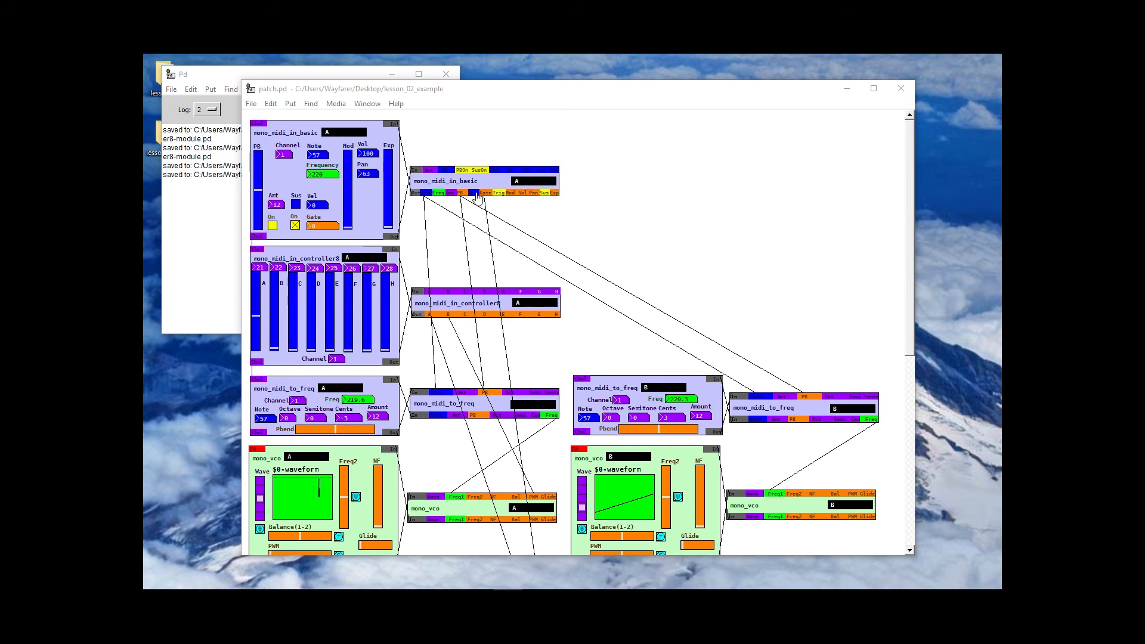
pyautogui.moveTo(594, 93); pyautogui.dragTo(618, 82)
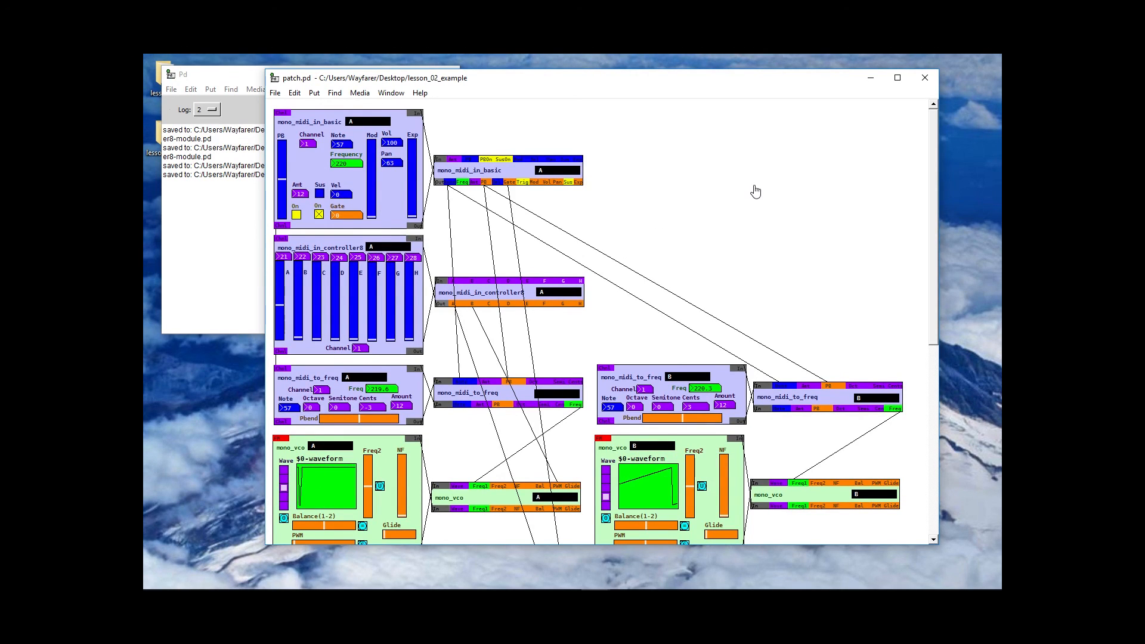
pyautogui.hotkey('ctrl', 's')
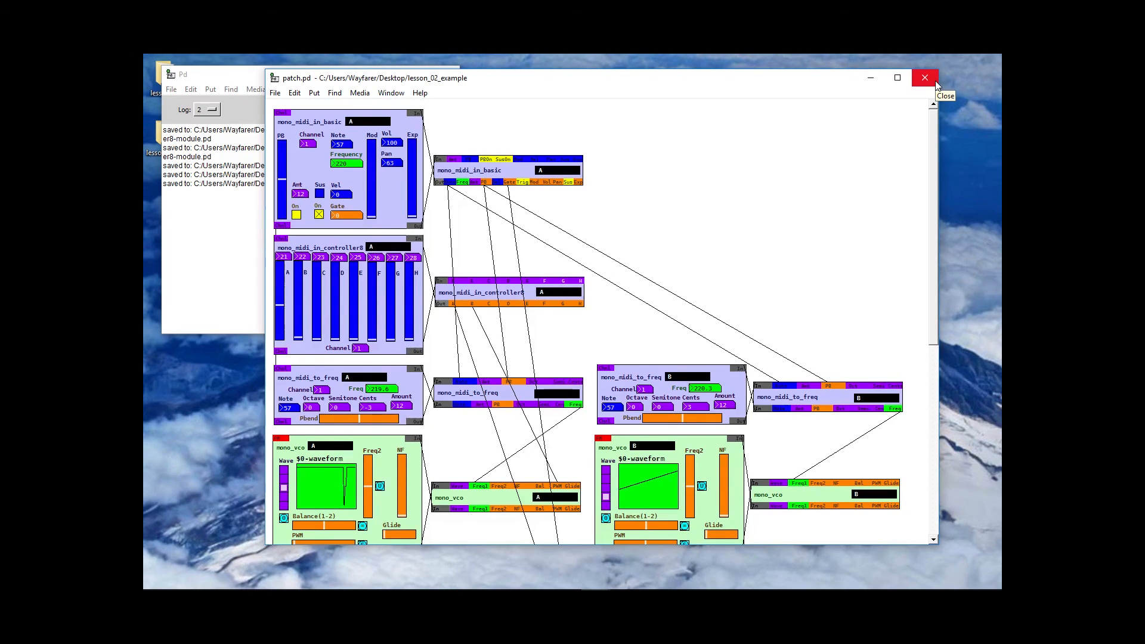
# - Close the patch, the main Pd window and the mono_midi_in_controller8 folder window
pyautogui.click(936, 82)
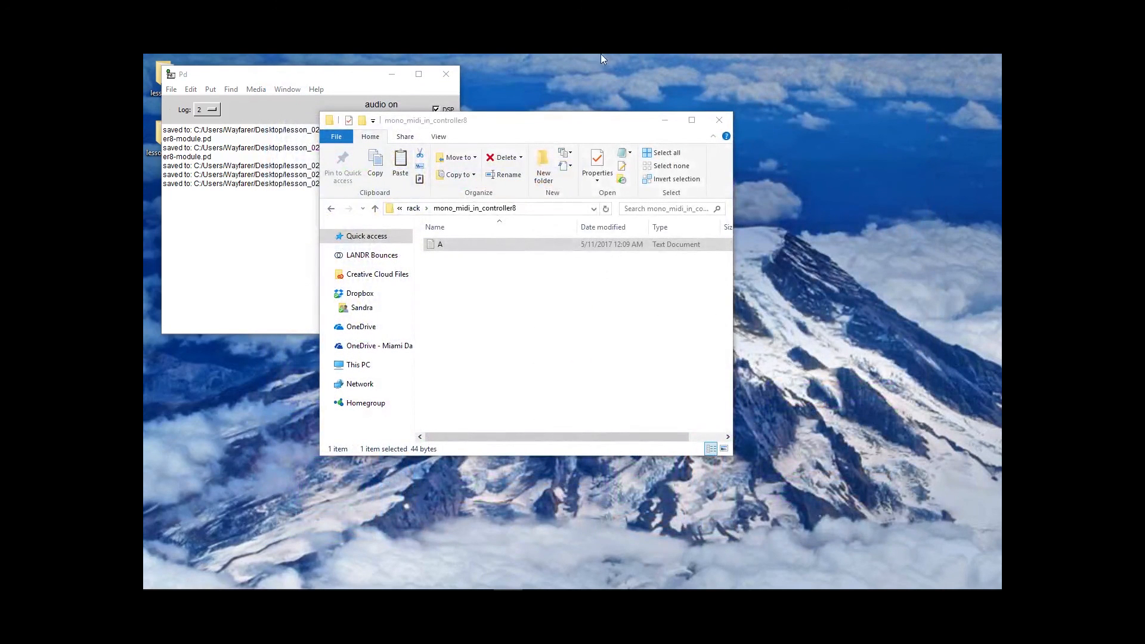
pyautogui.click(446, 74)
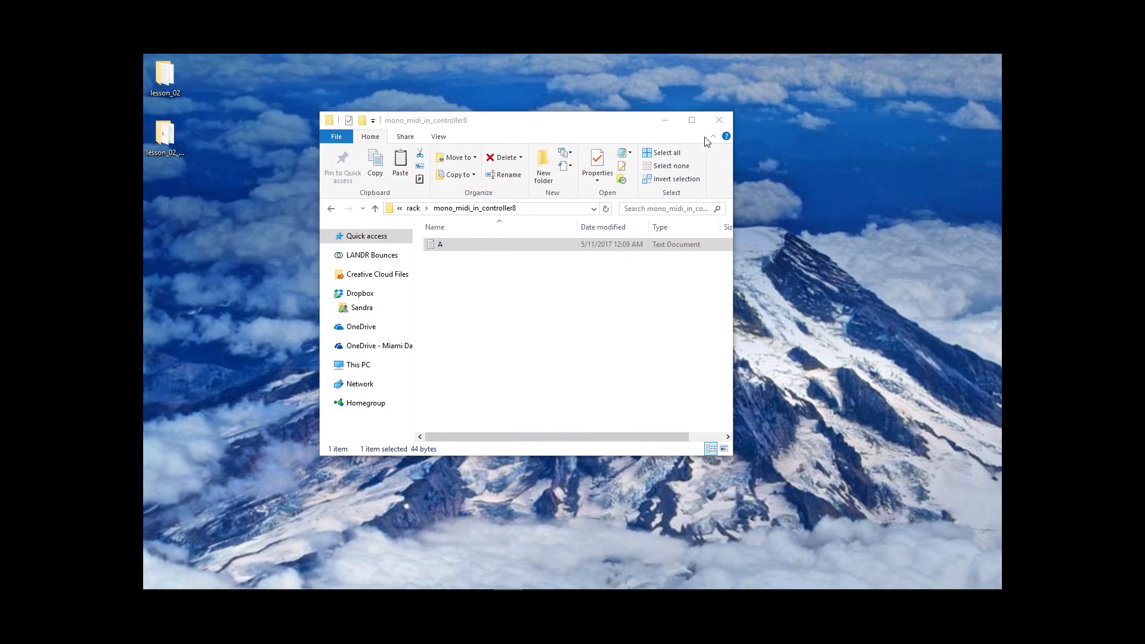
pyautogui.click(729, 119)
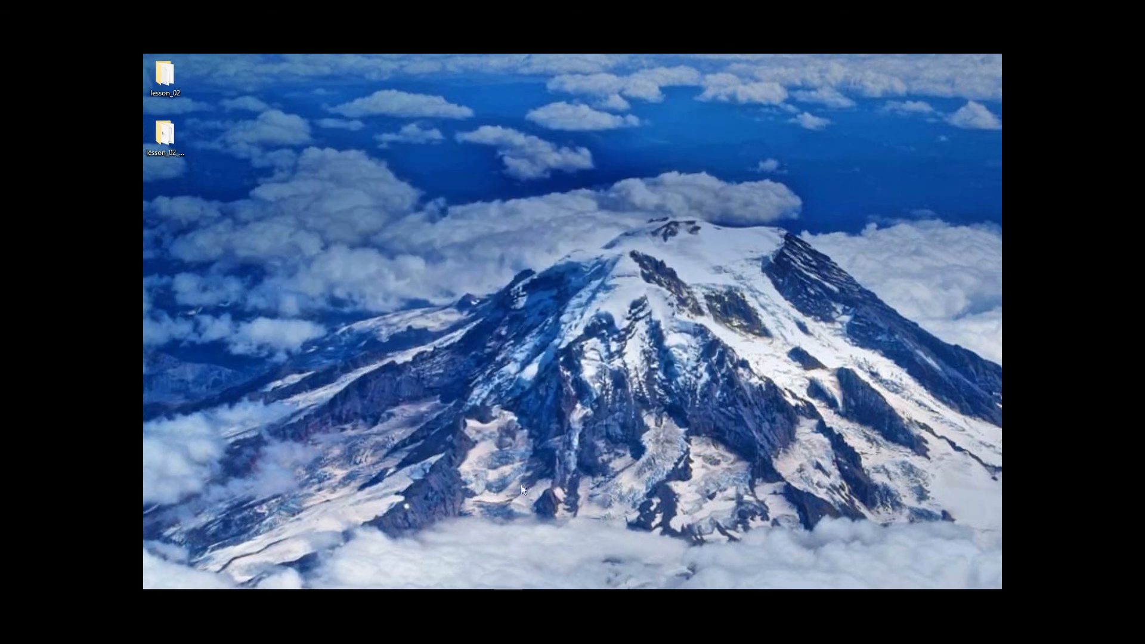
# - Switch to the Edge browser and view the home page of the Psyche Electro-Acoustic Opera Company site
pyautogui.moveTo(521, 580)
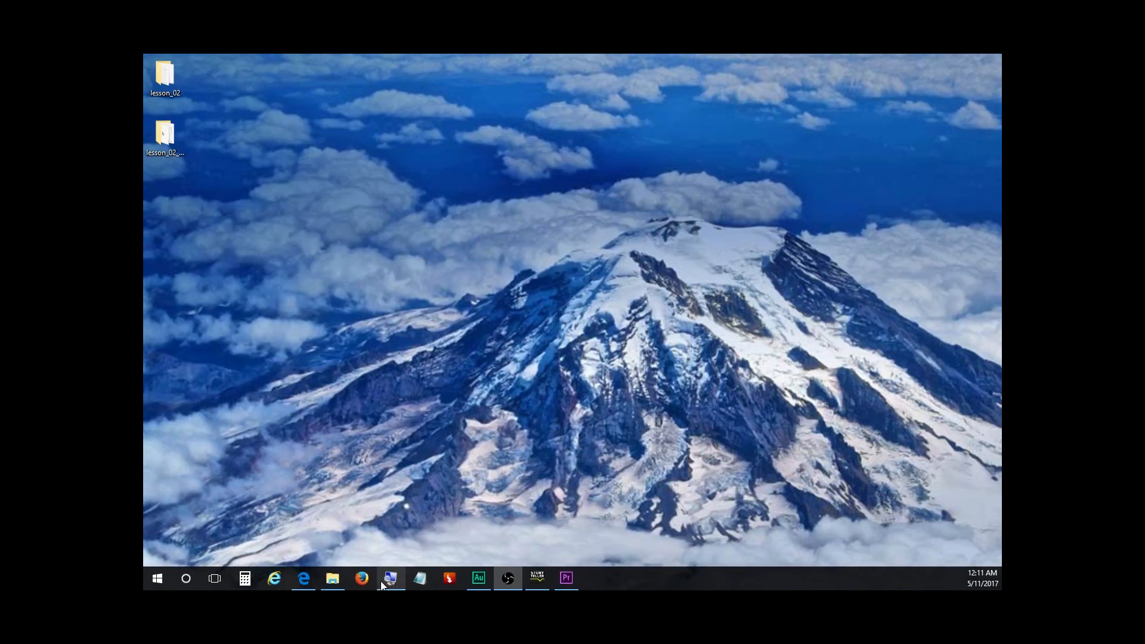
pyautogui.click(303, 580)
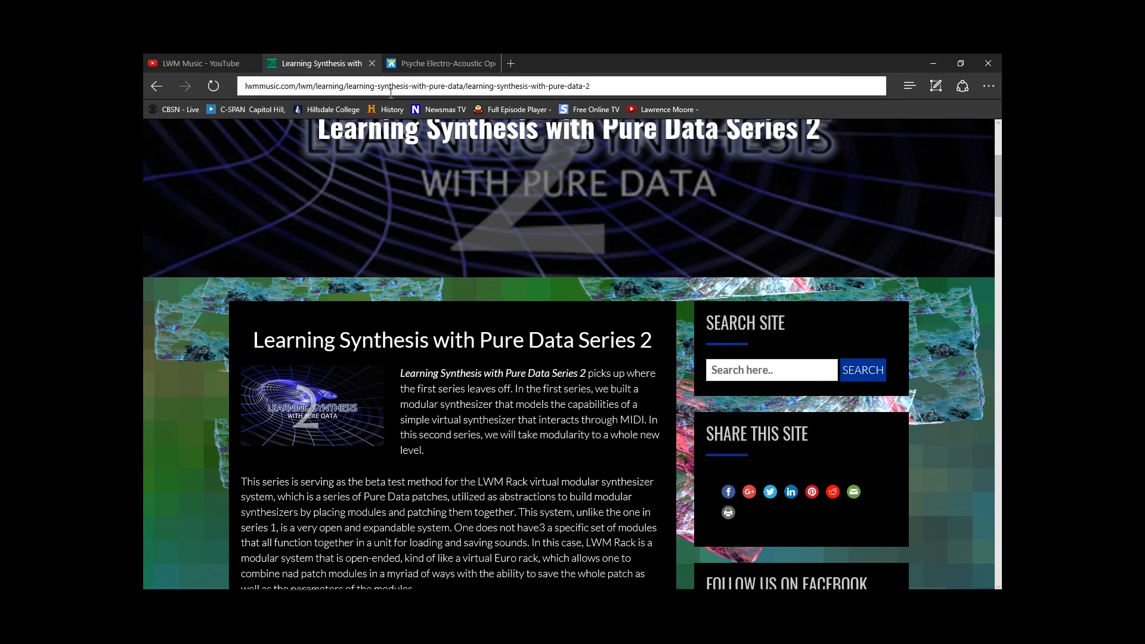
pyautogui.click(445, 60)
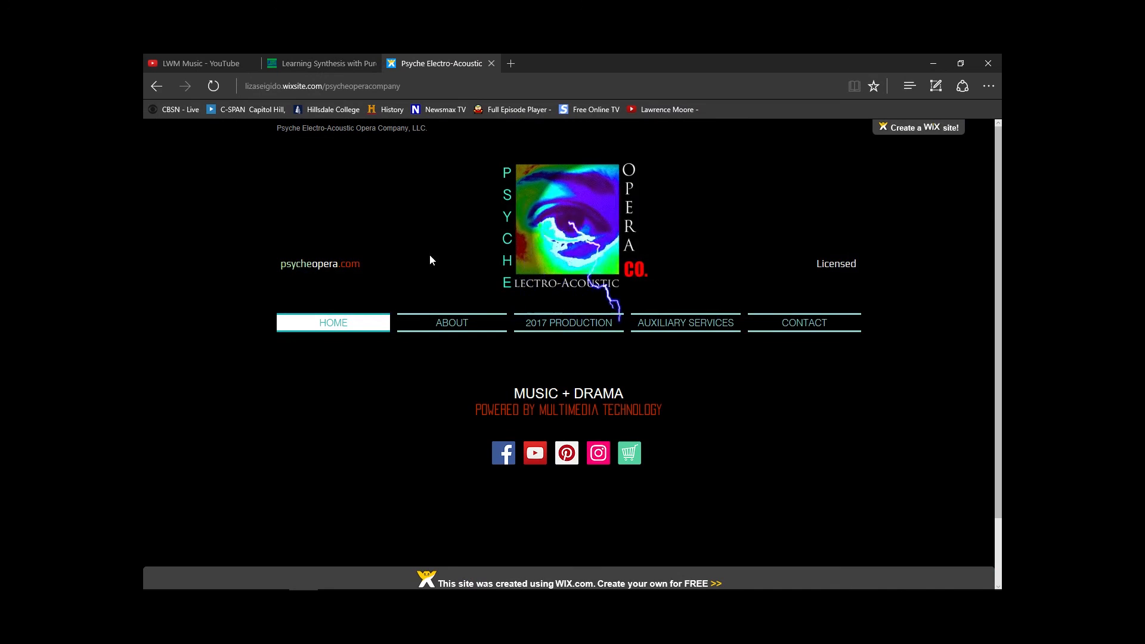
pyautogui.scroll(-1, 428, 256)
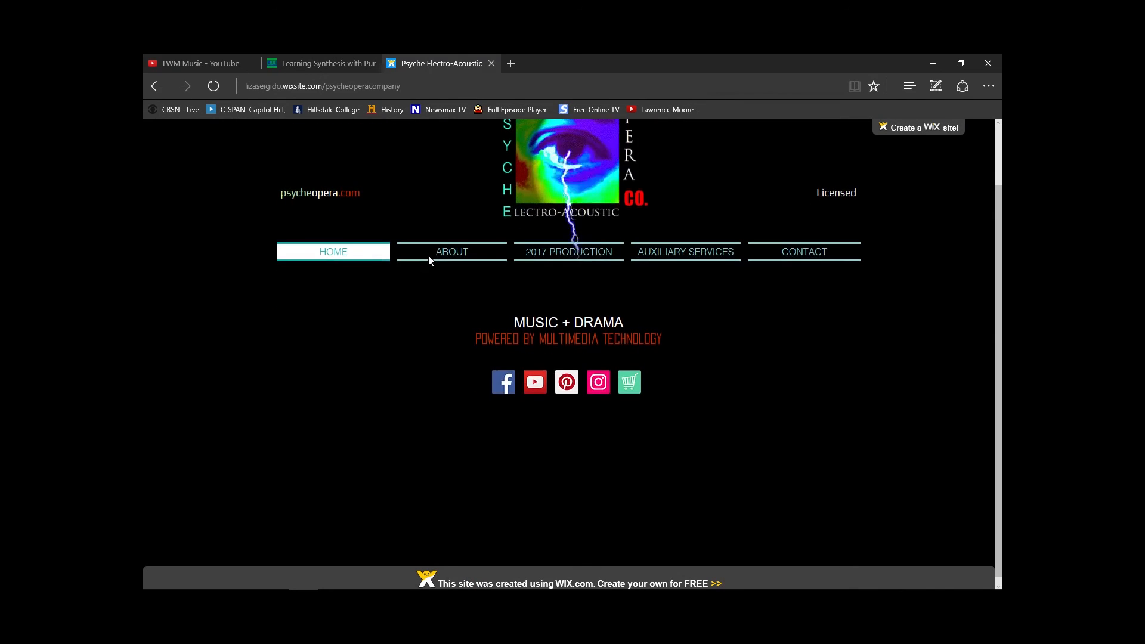
pyautogui.scroll(1, 427, 268)
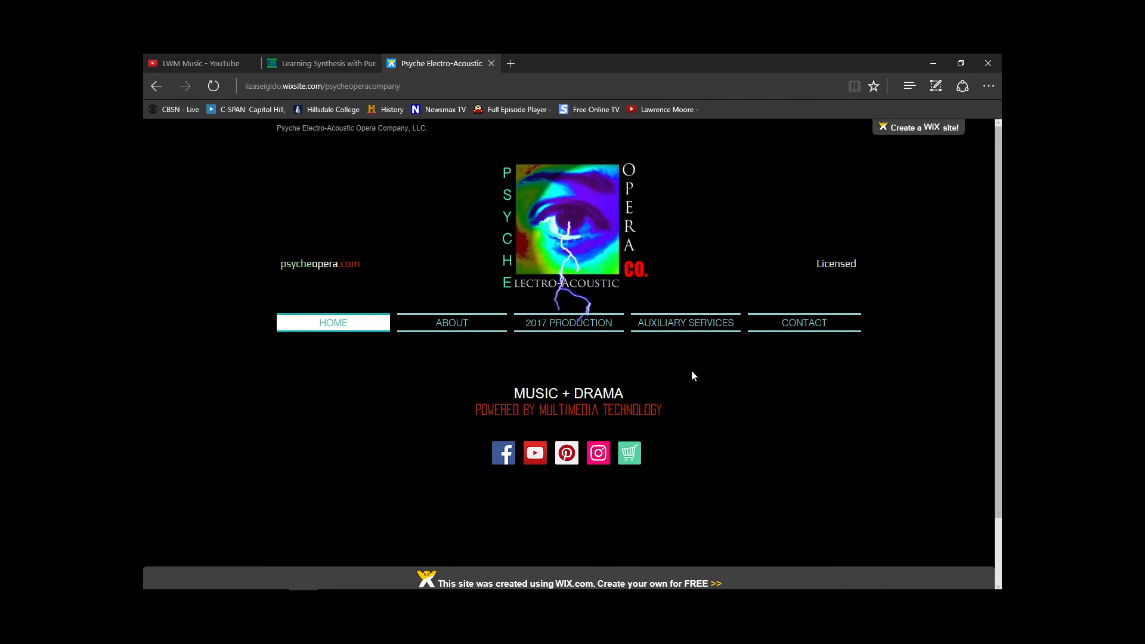
# - Open the Store page under Auxiliary Services and view its shop link
pyautogui.moveTo(692, 336)
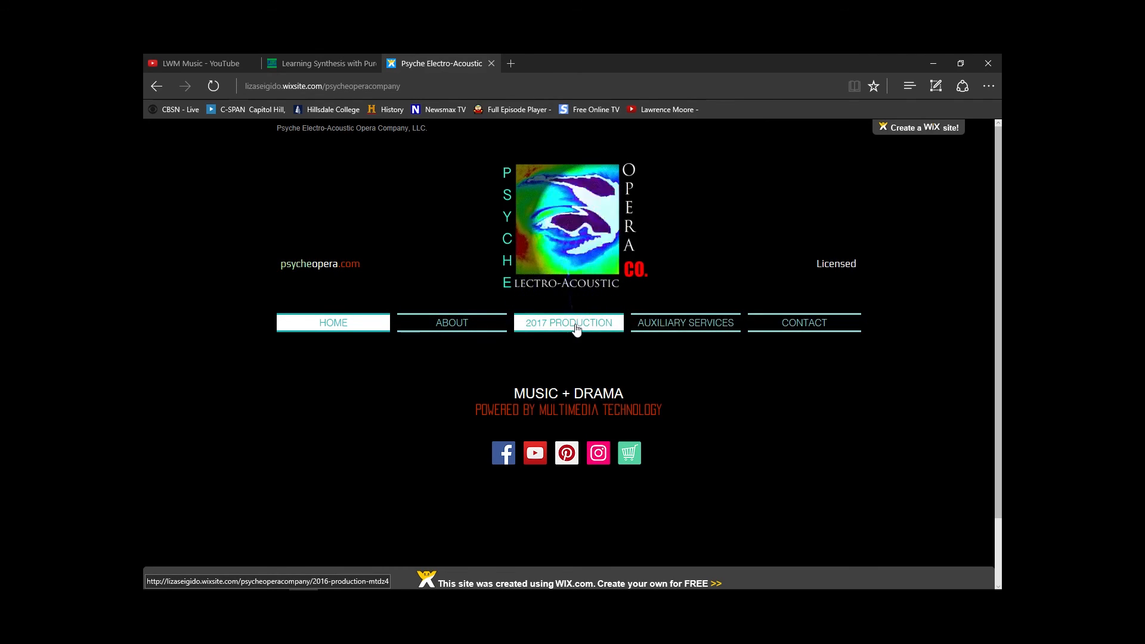
pyautogui.moveTo(644, 327)
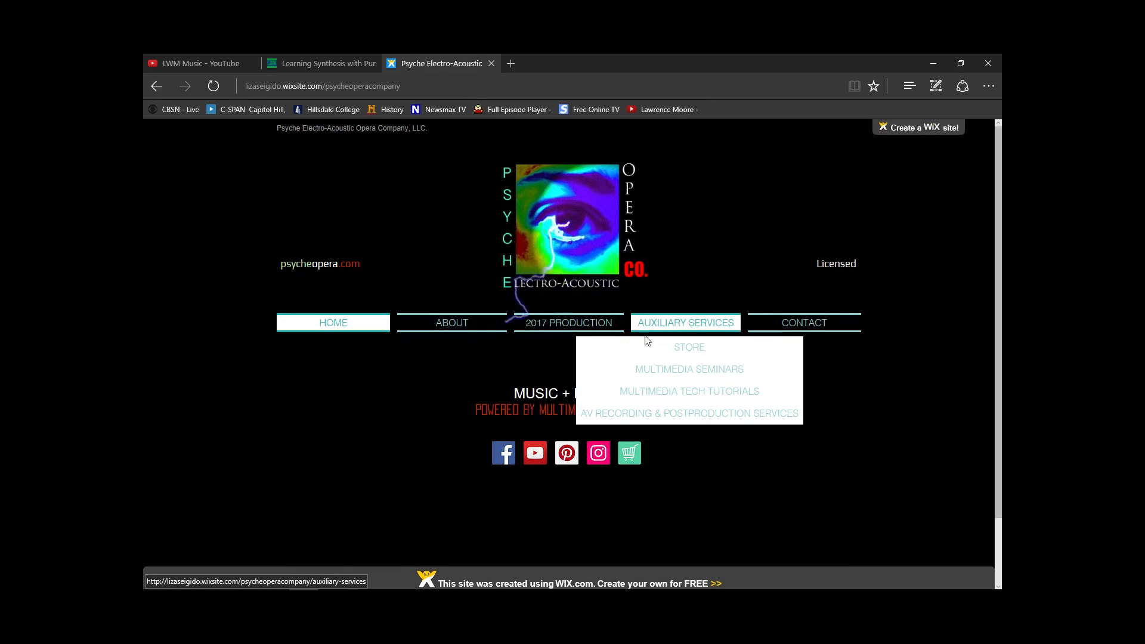
pyautogui.click(698, 353)
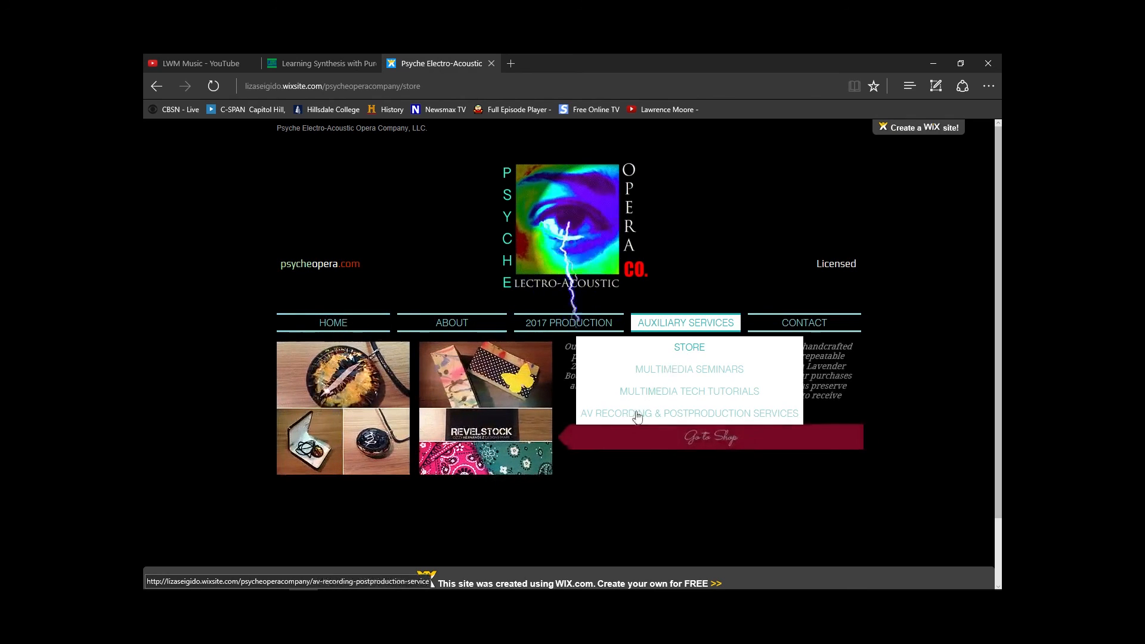
pyautogui.scroll(-1, 609, 448)
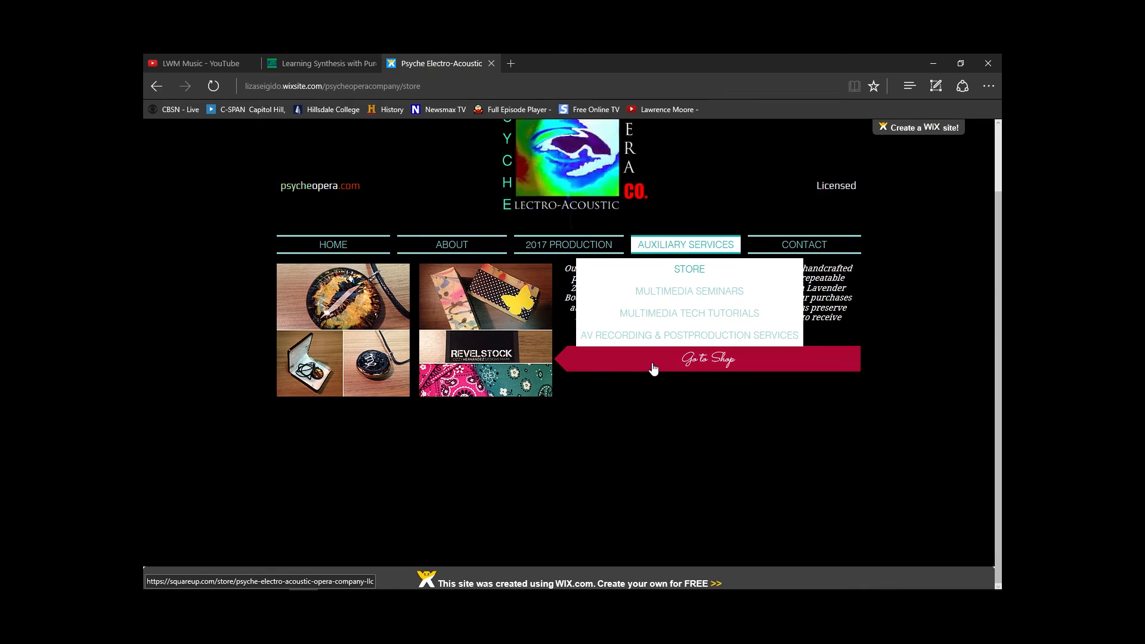
# - Open the company's online shop from the Store page and look through the Zodiac Dragon Eyes pendant listings
pyautogui.click(647, 366)
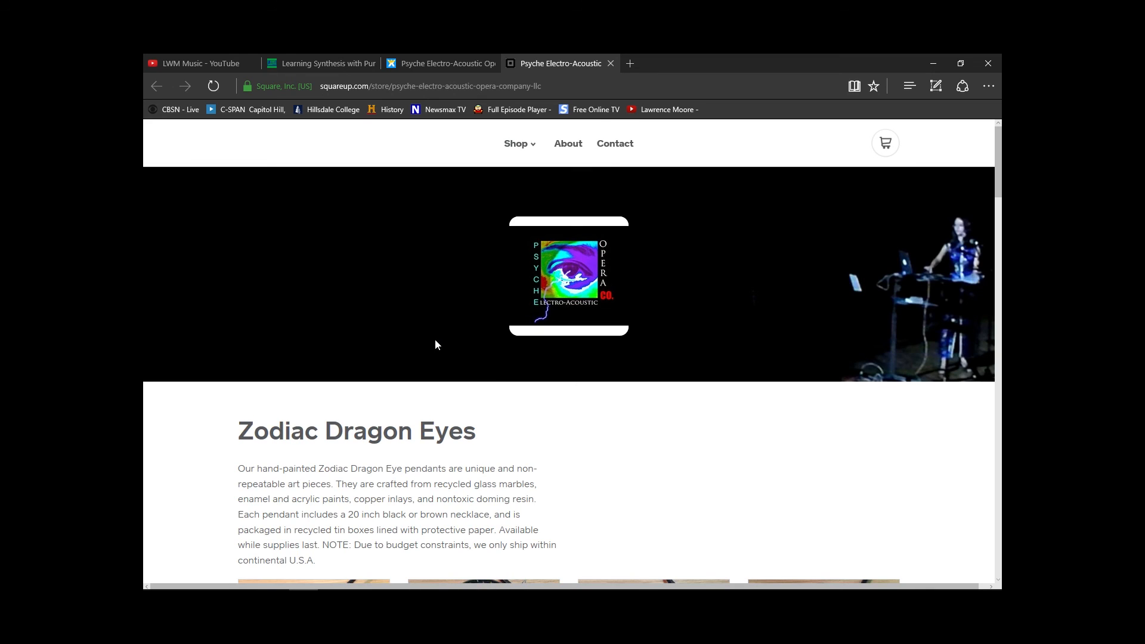
pyautogui.scroll(-7, 435, 343)
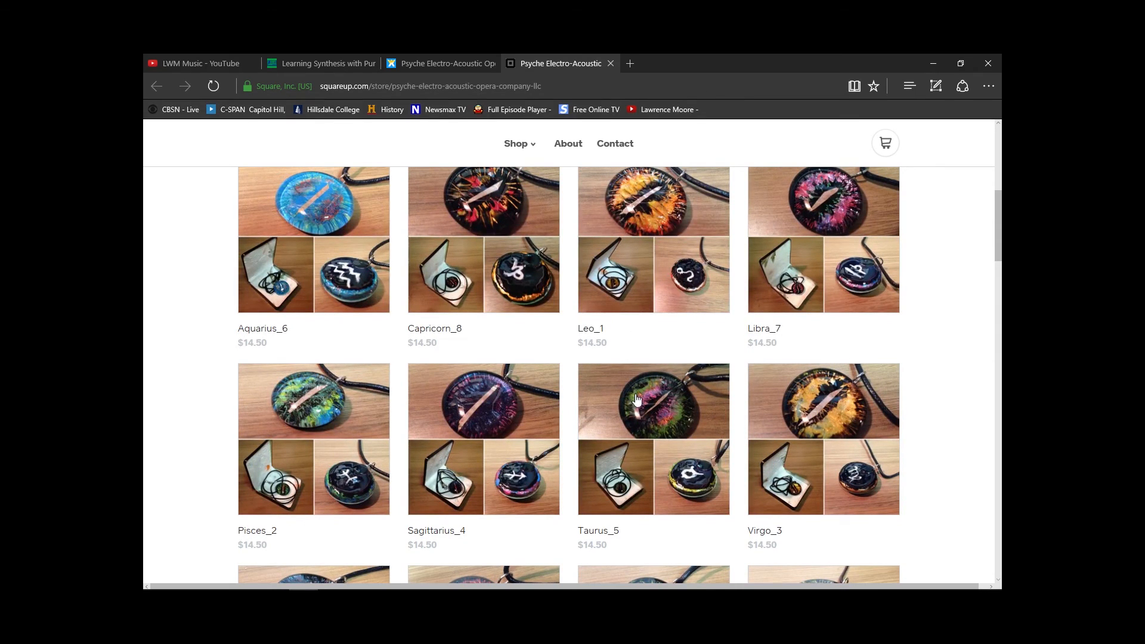
pyautogui.scroll(-2, 636, 400)
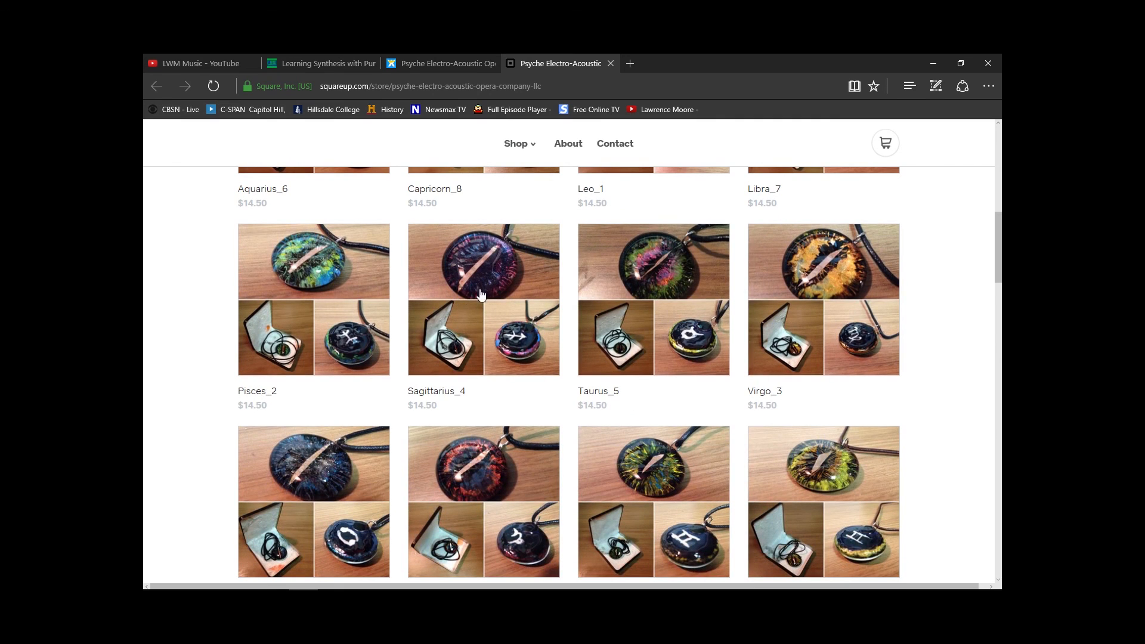
pyautogui.scroll(-4, 482, 294)
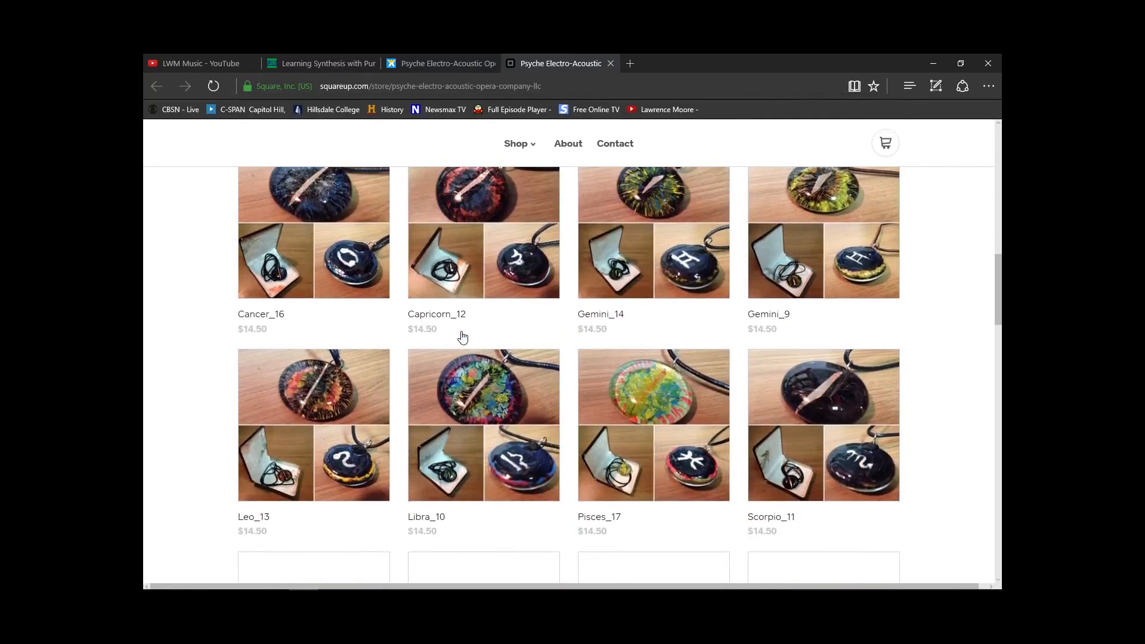
pyautogui.scroll(-1, 463, 337)
pyautogui.scroll(-1, 462, 337)
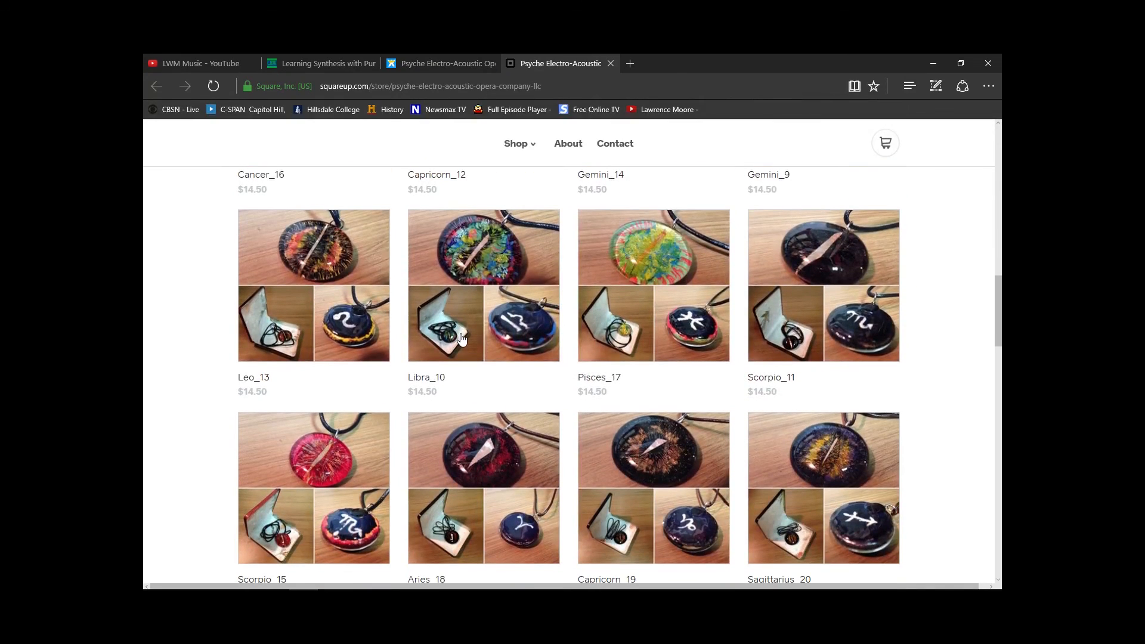
pyautogui.scroll(-1, 463, 338)
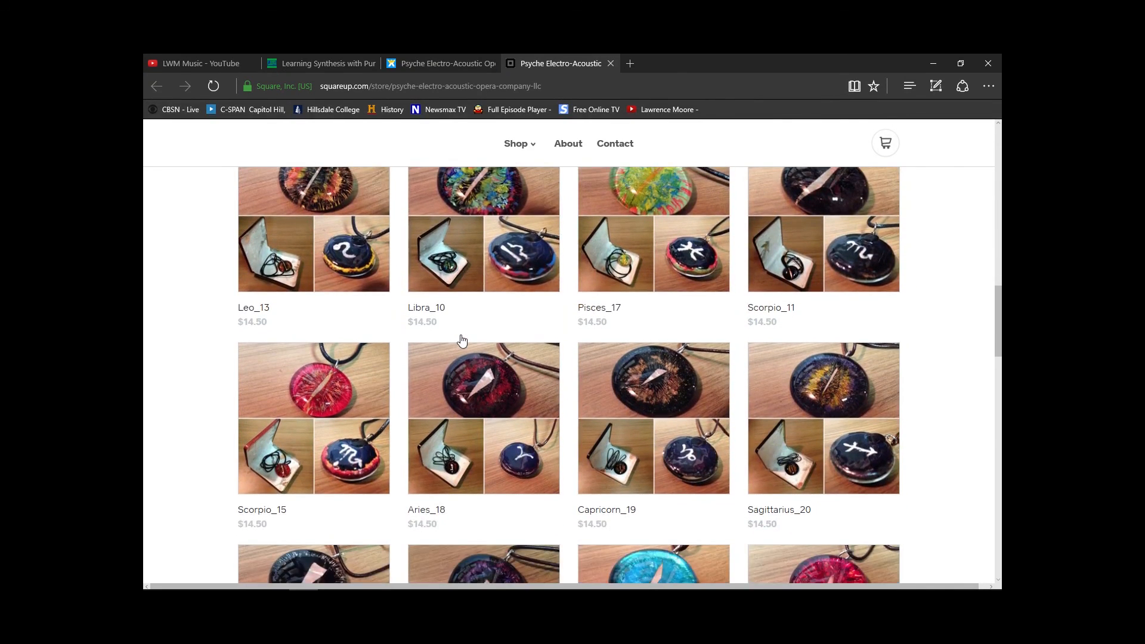
pyautogui.scroll(1, 463, 339)
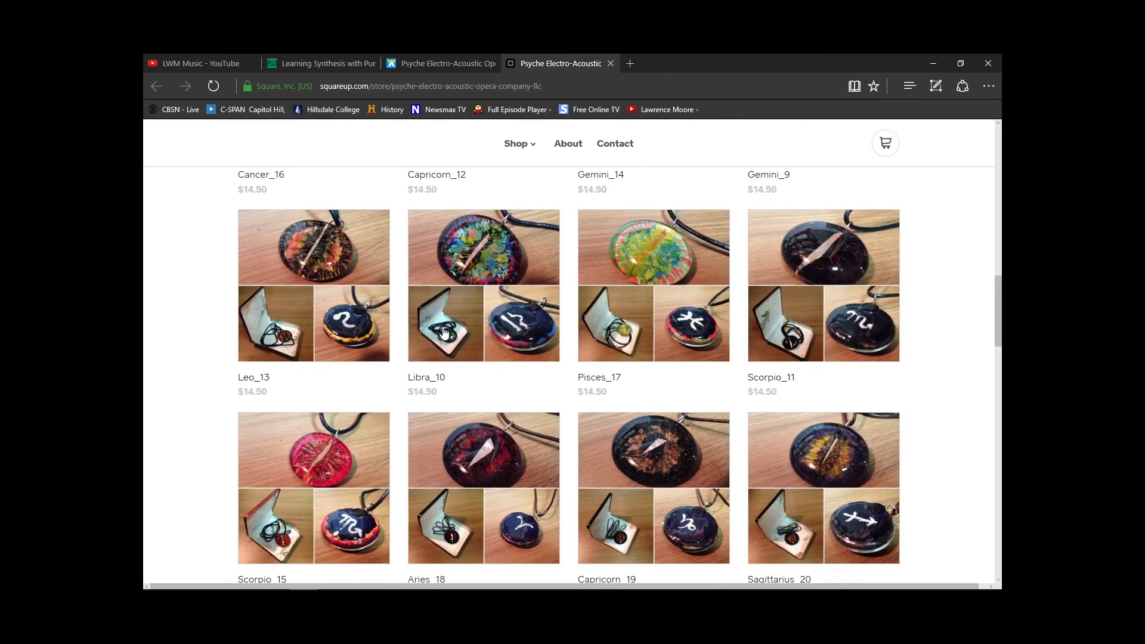
pyautogui.scroll(-9, 432, 356)
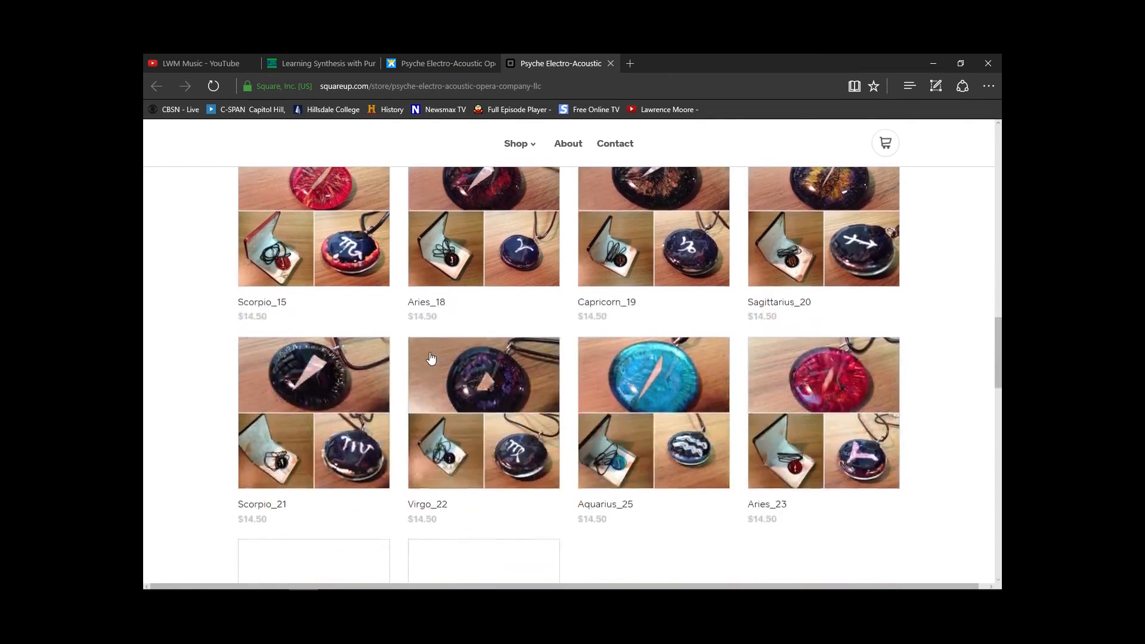
pyautogui.scroll(10, 432, 356)
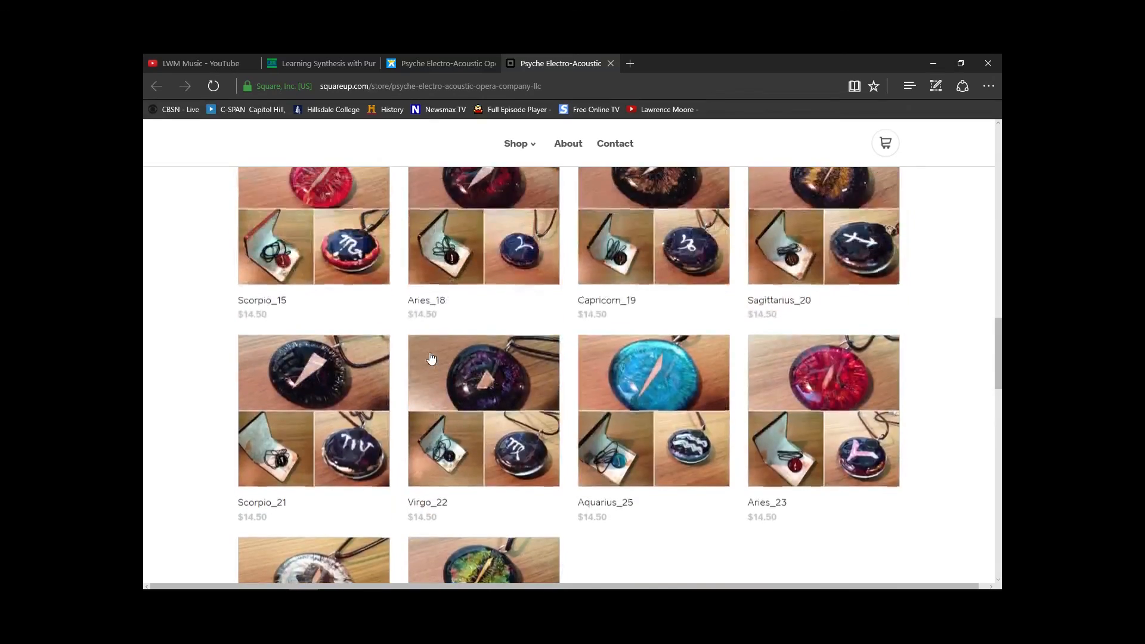
pyautogui.scroll(5, 432, 357)
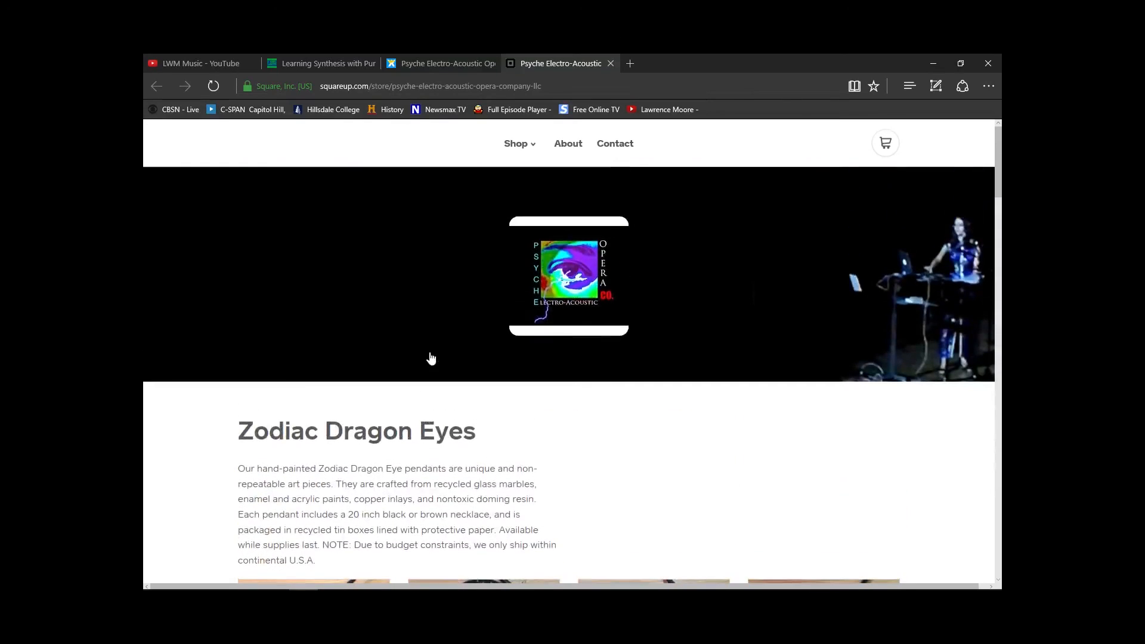
pyautogui.scroll(-5, 431, 356)
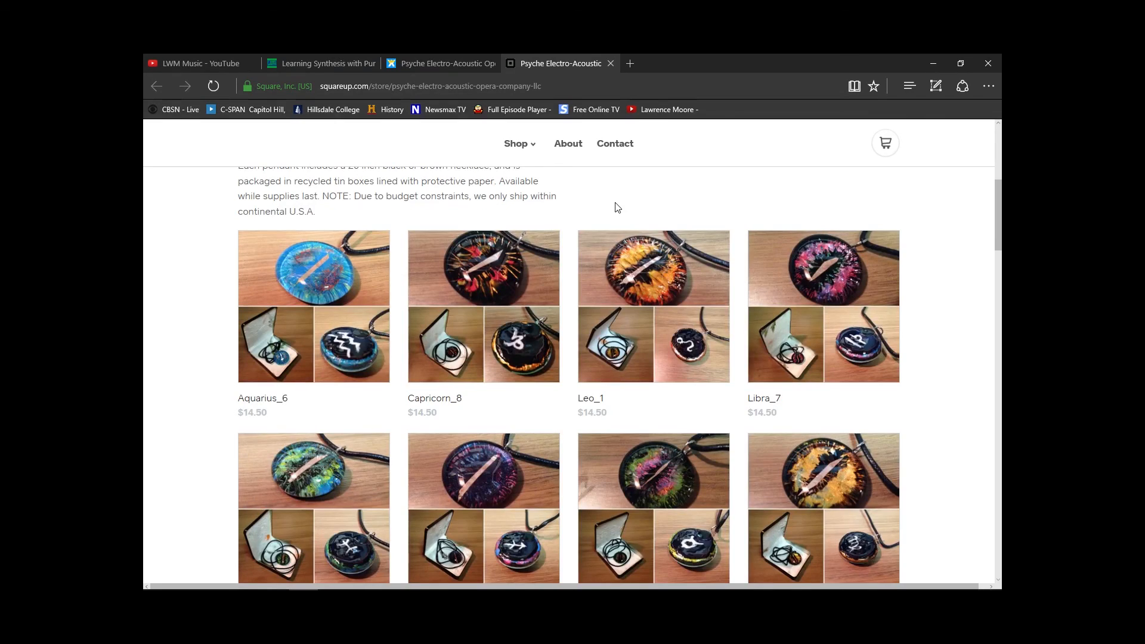
pyautogui.scroll(5, 618, 207)
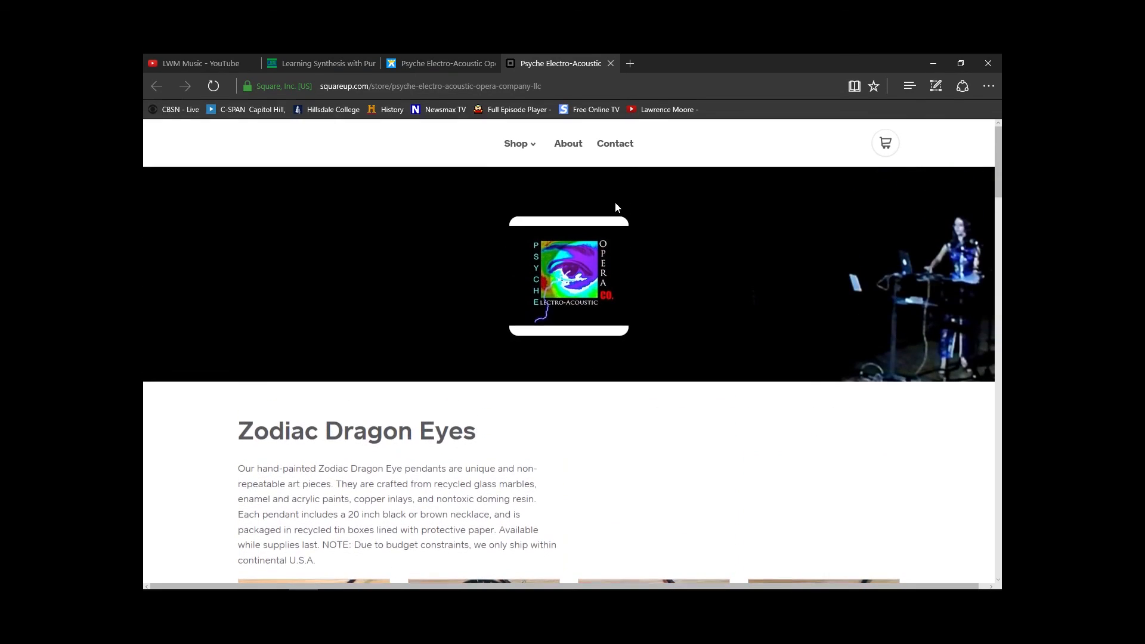